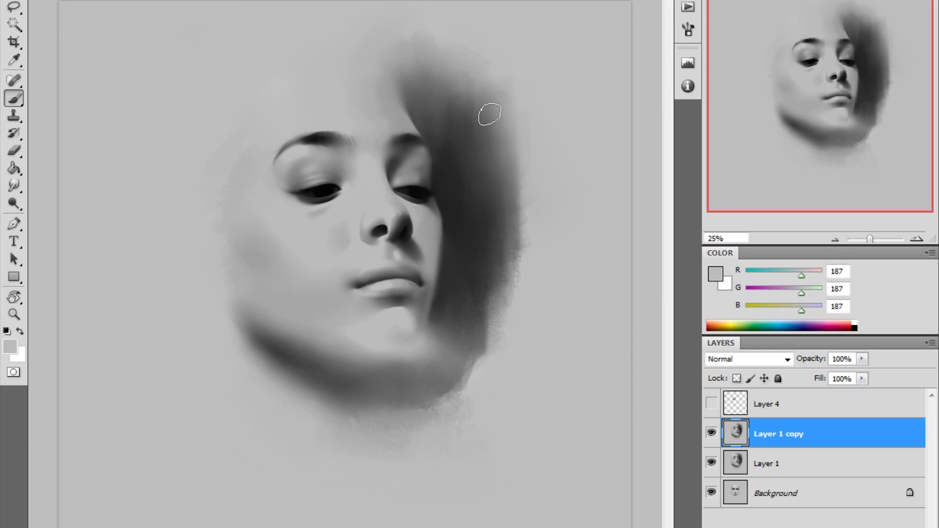
# - Choose a brush tip for refining the face and reduce its size
pyautogui.rightClick(401, 160)
pyautogui.press('[')
pyautogui.press('Return')
# - Duplicate Layer 1, lower the fill of Layer 1 copy, and merge it down into the duplicate
pyautogui.moveTo(719, 432); pyautogui.dragTo(841, 460)
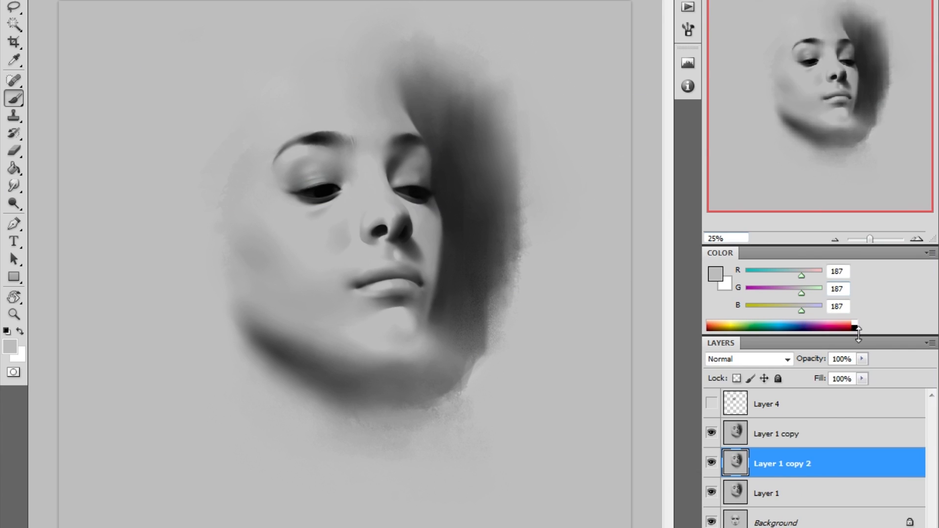
pyautogui.click(832, 434)
pyautogui.click(863, 379)
pyautogui.moveTo(863, 393); pyautogui.dragTo(841, 393)
pyautogui.rightClick(826, 438)
pyautogui.click(859, 397)
# - Adjust the corner of the mouth in the Liquify filter
pyautogui.rightClick(384, 202)
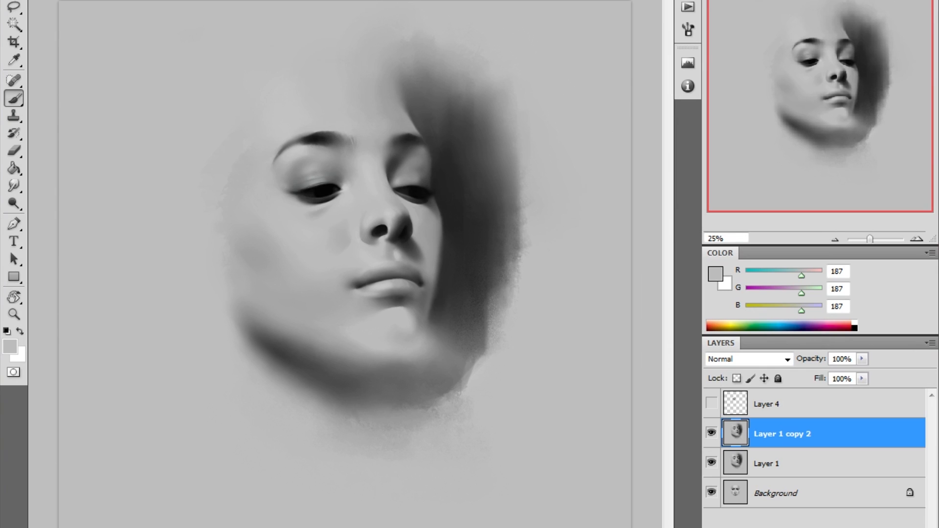
pyautogui.hotkey('ctrl', 'shift', 'x')
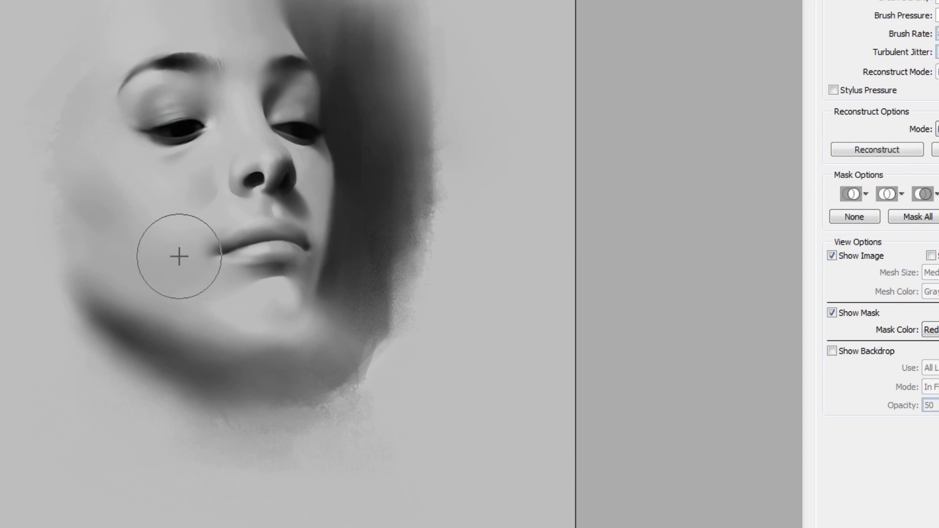
pyautogui.press('Escape')
# - Sample light greys from the brow area and lips for touching up the skin, and lighten the lower chin with the Dodge tool
pyautogui.keyDown('alt'); pyautogui.click(342, 147); pyautogui.keyUp('alt')
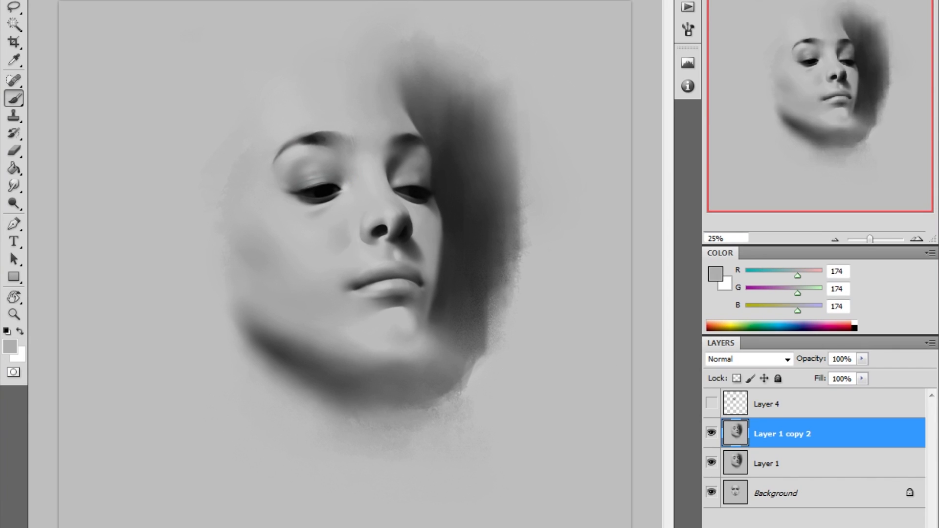
pyautogui.keyDown('alt'); pyautogui.click(390, 275); pyautogui.keyUp('alt')
pyautogui.rightClick(410, 274)
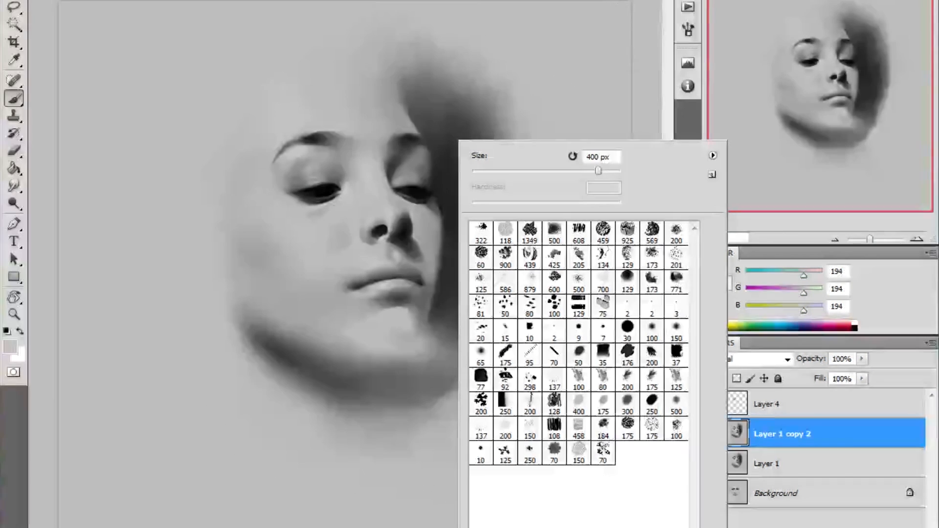
pyautogui.press('Escape')
pyautogui.press('o')
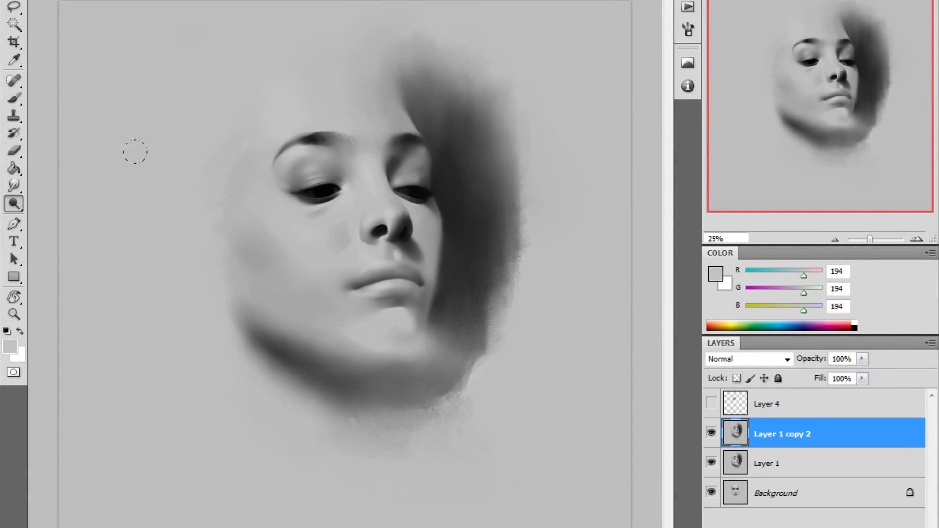
pyautogui.moveTo(403, 335); pyautogui.dragTo(407, 349)
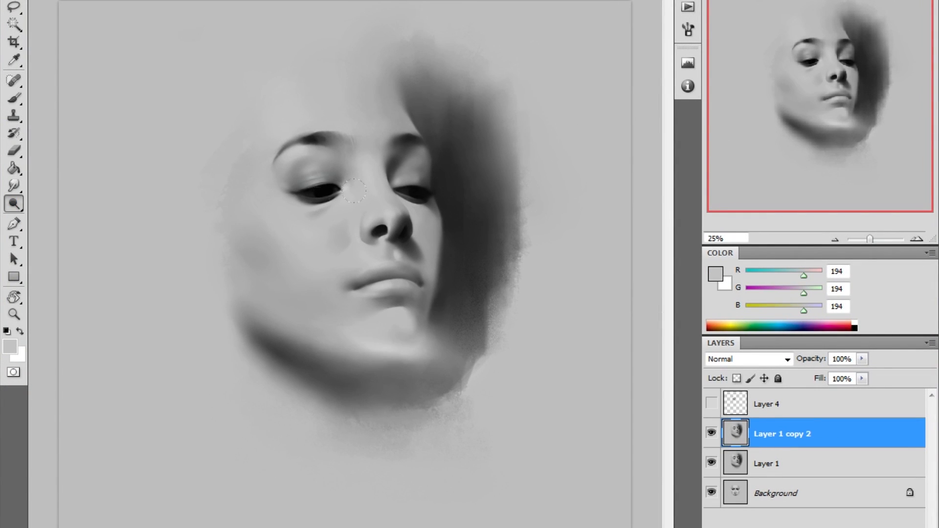
# - Create a new layer above Layer 1 copy 2, set it to Darken, and sample a dark grey from the shadow beside the face
pyautogui.press('b')
pyautogui.keyDown('alt'); pyautogui.click(427, 118); pyautogui.keyUp('alt')
pyautogui.keyDown('alt'); pyautogui.click(449, 112); pyautogui.keyUp('alt')
pyautogui.hotkey('ctrl', 'shift', 'alt', 'n')
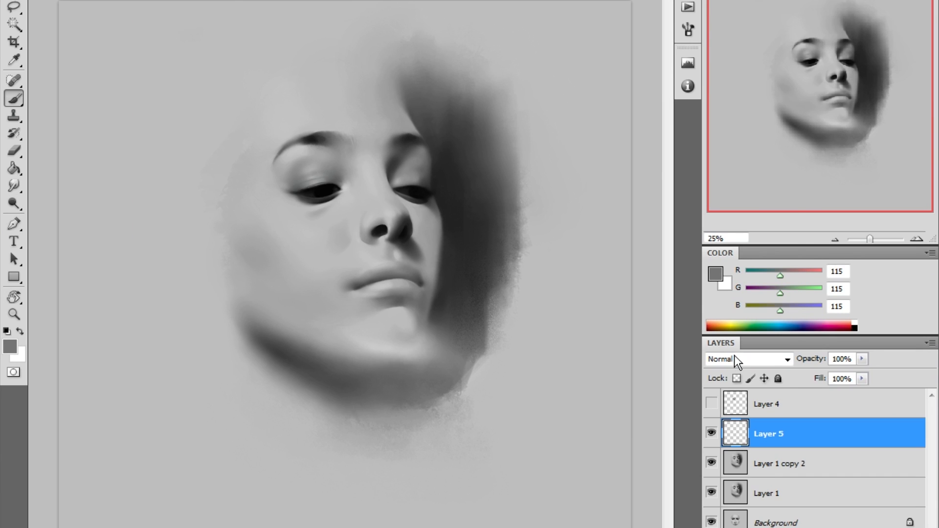
pyautogui.click(735, 358)
pyautogui.click(734, 34)
pyautogui.keyDown('alt'); pyautogui.click(463, 153); pyautogui.keyUp('alt')
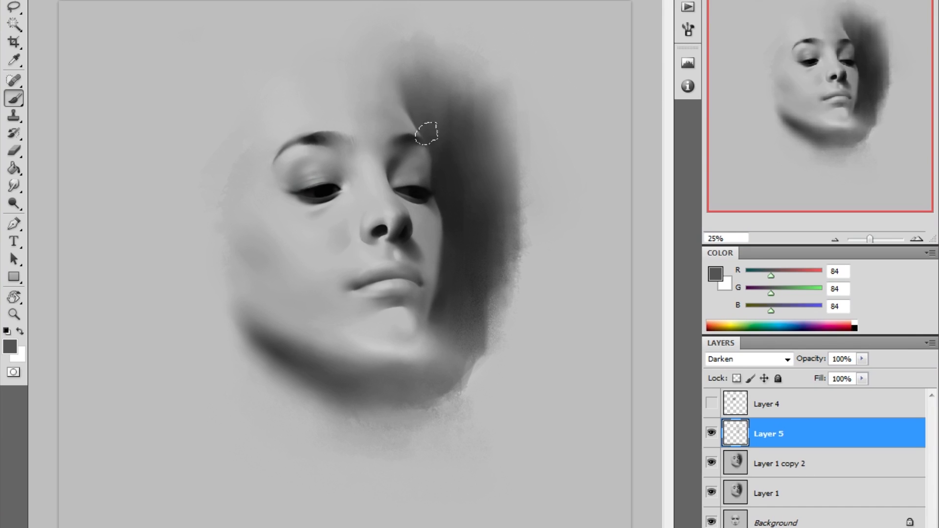
# - Paint dark grey along the shadowed edge of the far cheek and ready the Eraser for cleaning up the stroke
pyautogui.keyDown('alt'); pyautogui.click(430, 287); pyautogui.keyUp('alt')
pyautogui.moveTo(430, 293); pyautogui.dragTo(434, 210)
pyautogui.press('e')
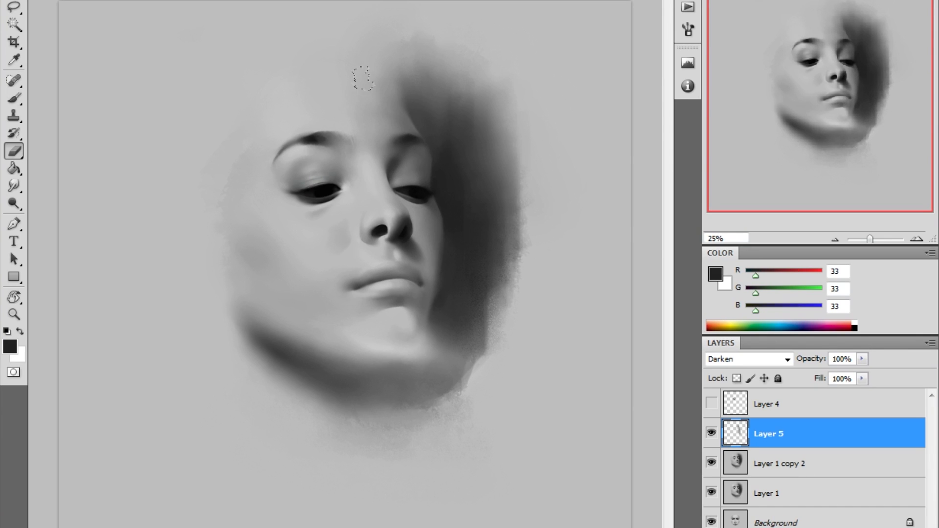
# - Examine the nose and mouth up close and check the whole portrait again
pyautogui.hotkey('ctrl', '+')
pyautogui.hotkey('ctrl', '+')
pyautogui.hotkey('ctrl', '+')
pyautogui.hotkey('ctrl', '+')
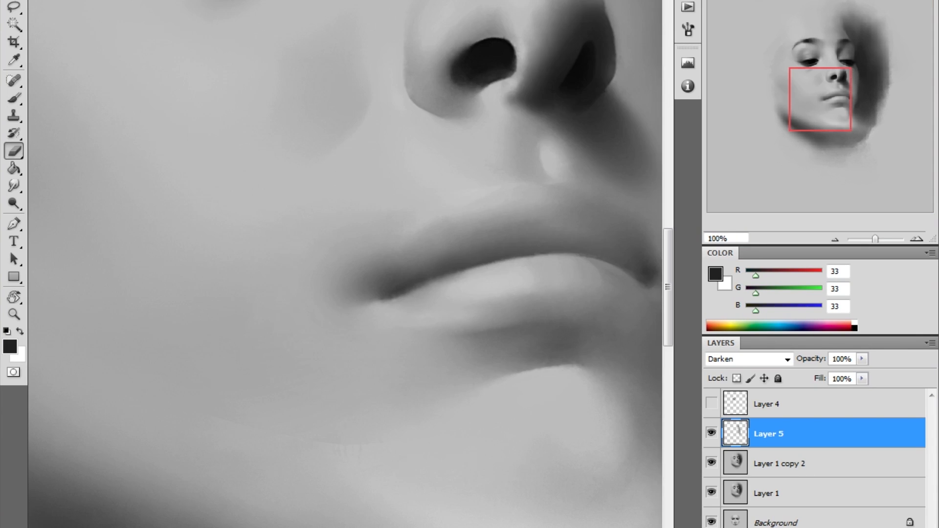
pyautogui.hotkey('ctrl', '-')
pyautogui.hotkey('ctrl', '-')
pyautogui.hotkey('ctrl', '-')
pyautogui.hotkey('ctrl', '-')
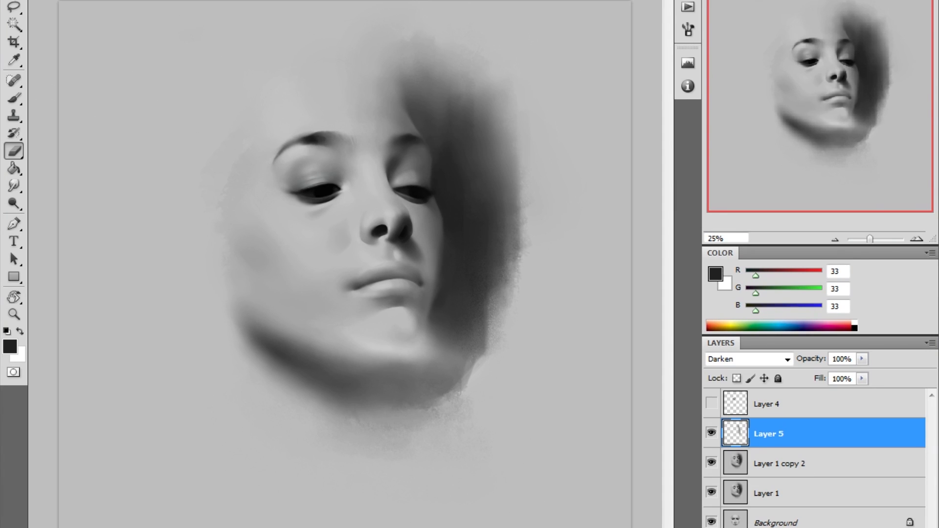
# - Smudge the outer corner of the far eye and choose another brush tip
pyautogui.click(14, 186)
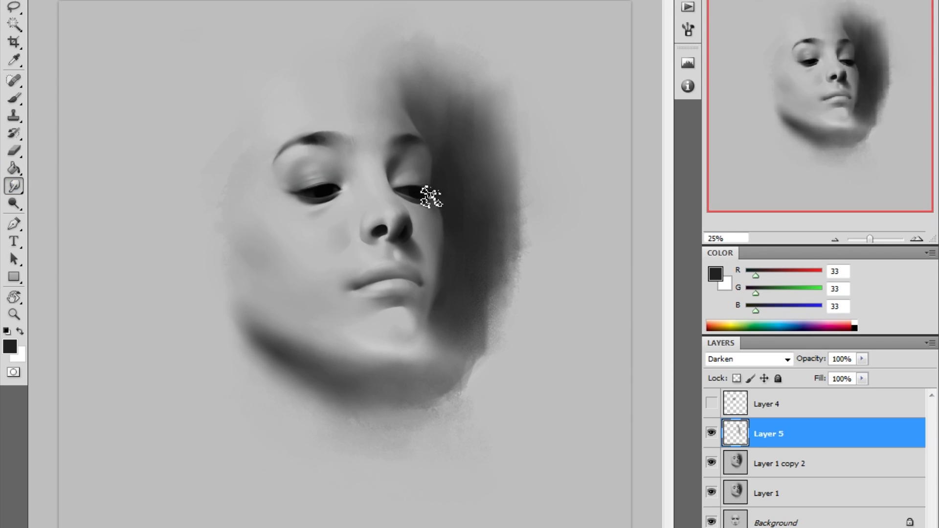
pyautogui.click(14, 98)
pyautogui.rightClick(182, 156)
pyautogui.click(662, 298)
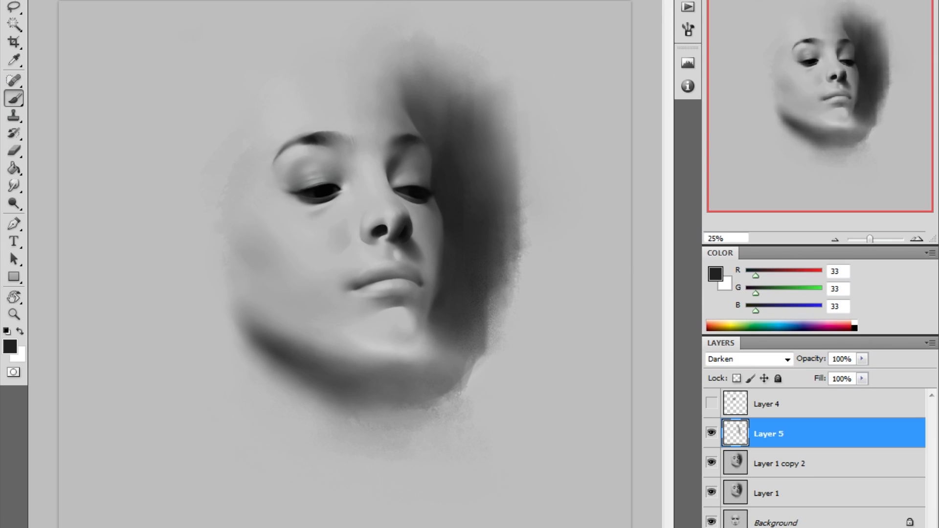
pyautogui.rightClick(422, 194)
pyautogui.doubleClick(532, 514)
# - Toggle the Darken layer's visibility to compare its effect and merge it down into Layer 1 copy 2
pyautogui.doubleClick(715, 435)
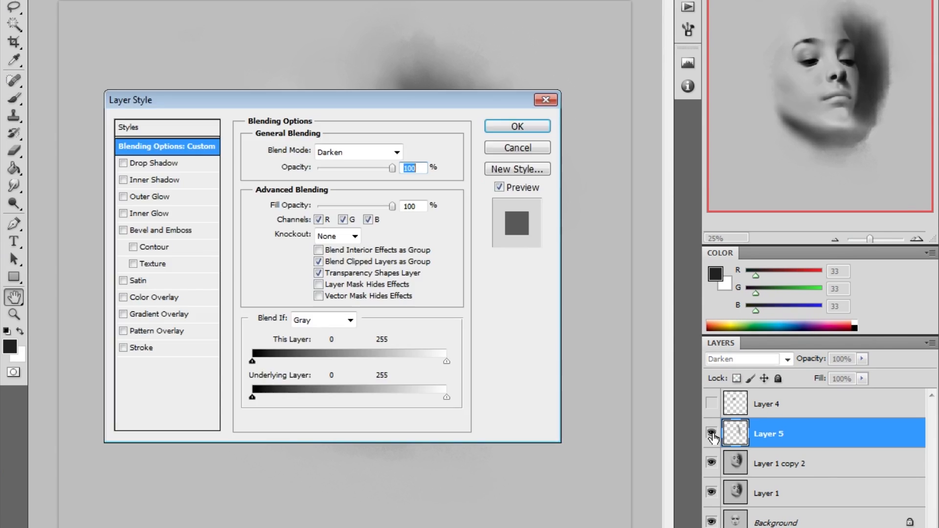
pyautogui.press('Escape')
pyautogui.click(714, 435)
pyautogui.rightClick(820, 434)
pyautogui.click(840, 389)
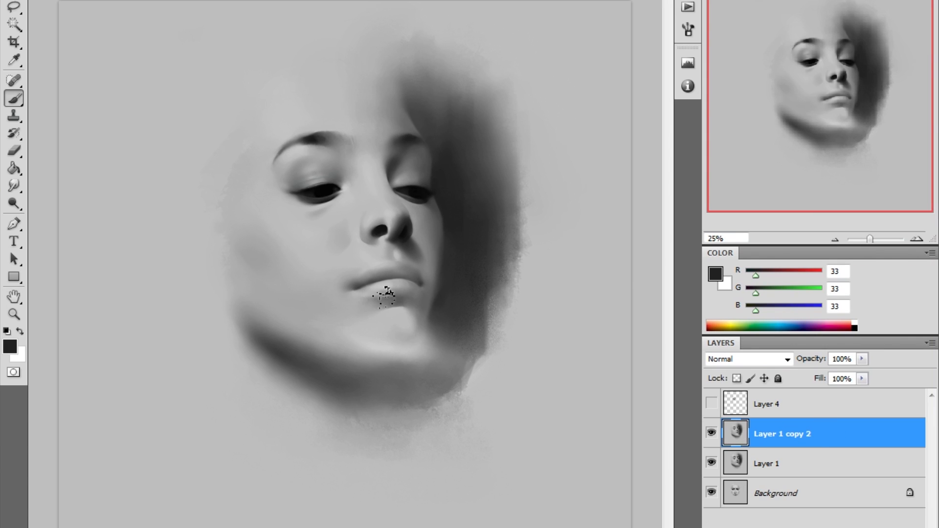
# - Undo the last smudge, pick a different smudge tip, and merge the working layer down into Layer 1 copy 2
pyautogui.click(14, 187)
pyautogui.hotkey('ctrl', 'z')
pyautogui.rightClick(208, 122)
pyautogui.click(843, 436)
pyautogui.rightClick(843, 437)
pyautogui.click(864, 390)
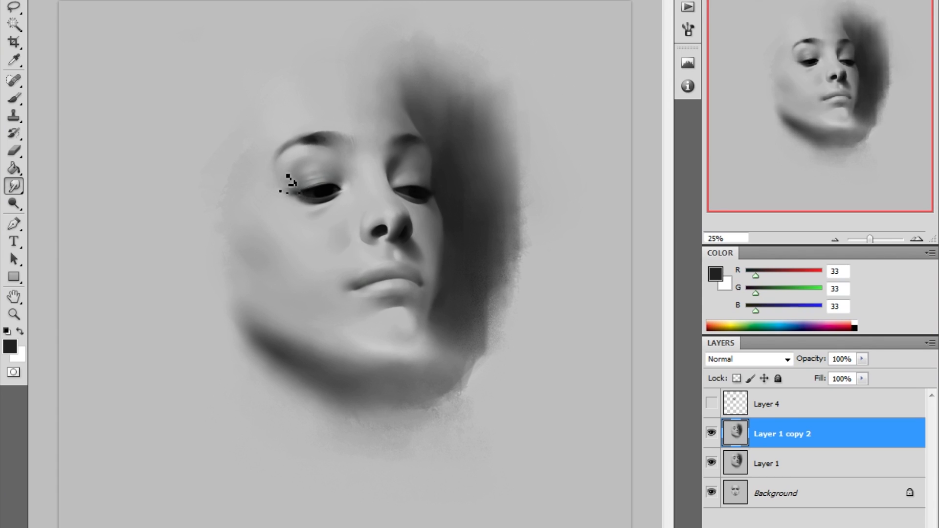
# - On a new layer, paint around the near eye with light grey sampled between the brows and refine it with the Eraser
pyautogui.press('b')
pyautogui.rightClick(440, 169)
pyautogui.press('Return')
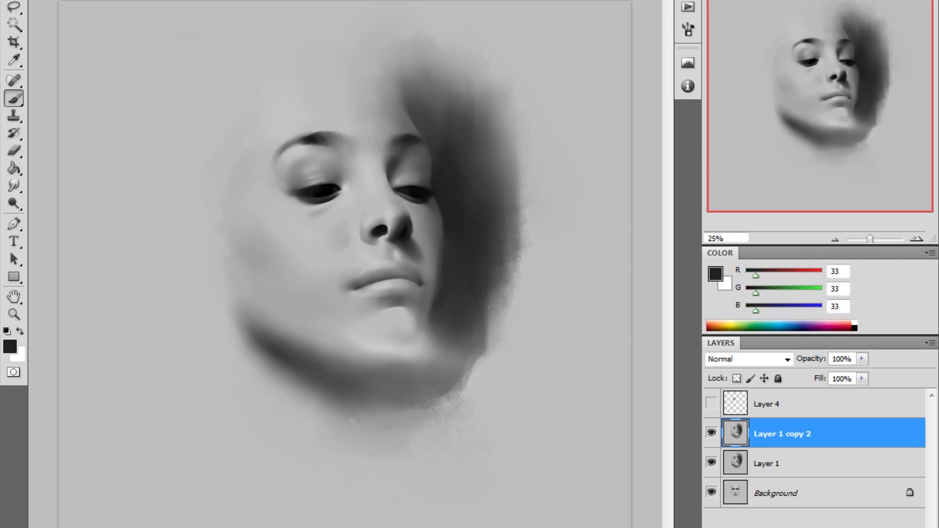
pyautogui.hotkey('ctrl', 'shift', 'alt', 'n')
pyautogui.keyDown('alt'); pyautogui.click(361, 142); pyautogui.keyUp('alt')
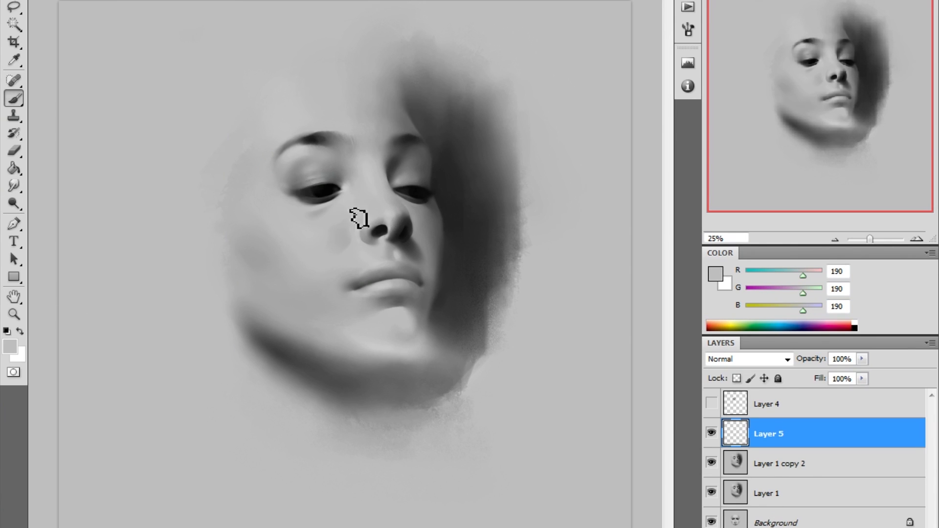
pyautogui.scroll(5, 293, 190)
pyautogui.press('e')
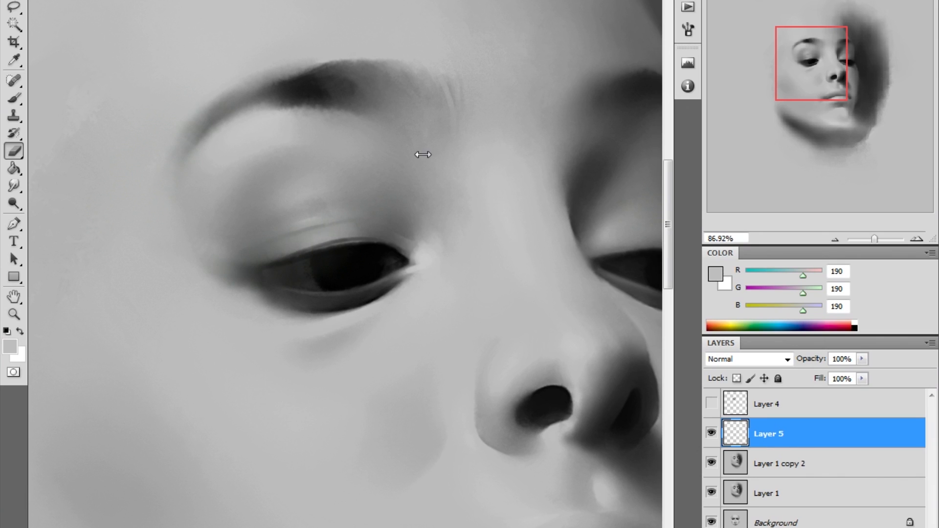
pyautogui.hotkey('ctrl', '0')
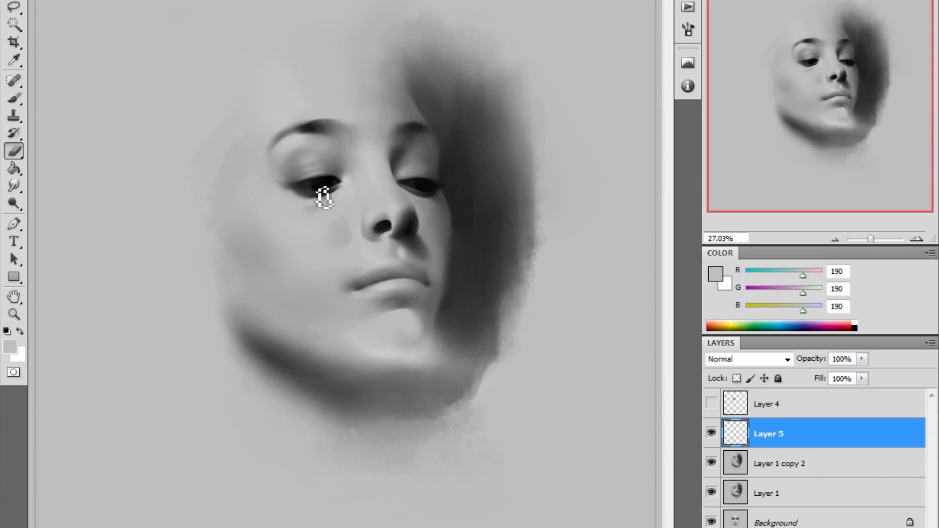
# - Duplicate Layer 5 and merge the copy down into it to strengthen its strokes
pyautogui.rightClick(832, 434)
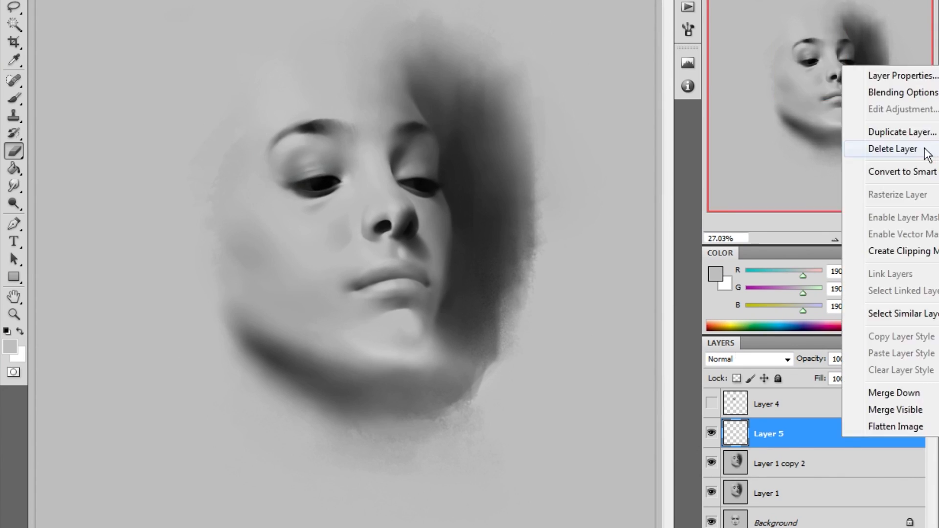
pyautogui.click(881, 130)
pyautogui.press('Return')
pyautogui.rightClick(832, 433)
pyautogui.click(866, 384)
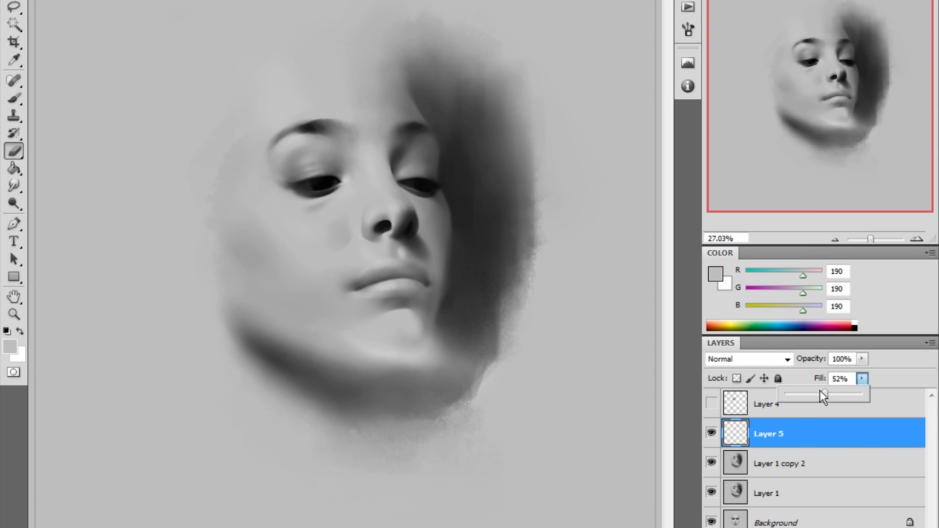
# - Reduce Layer 5's fill and merge the layer down into Layer 1 copy 2
pyautogui.moveTo(832, 394); pyautogui.dragTo(835, 393)
pyautogui.rightClick(832, 433)
pyautogui.click(865, 384)
# - Smudge around the far eye and flip the canvas horizontally
pyautogui.click(13, 98)
pyautogui.click(13, 185)
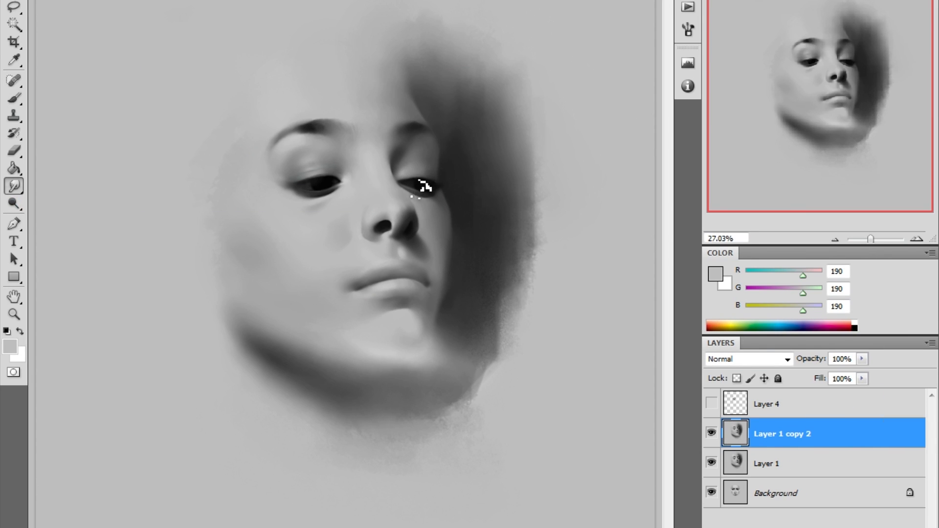
pyautogui.hotkey('ctrl', 'shift', 'h')
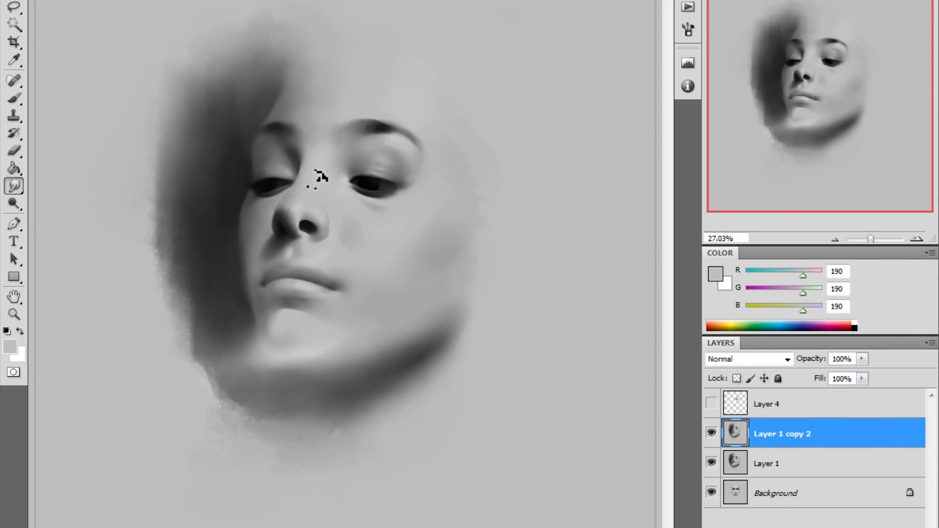
# - Lasso the far eye, copy it onto a new layer, and adjust it with Free Transform
pyautogui.press('l')
pyautogui.moveTo(294, 172)
pyautogui.mouseDown()
pyautogui.moveTo(252, 179)
pyautogui.moveTo(294, 189)
pyautogui.mouseUp()
pyautogui.hotkey('ctrl', 'j')
pyautogui.hotkey('ctrl', 't')
pyautogui.press('Return')
pyautogui.press('b')
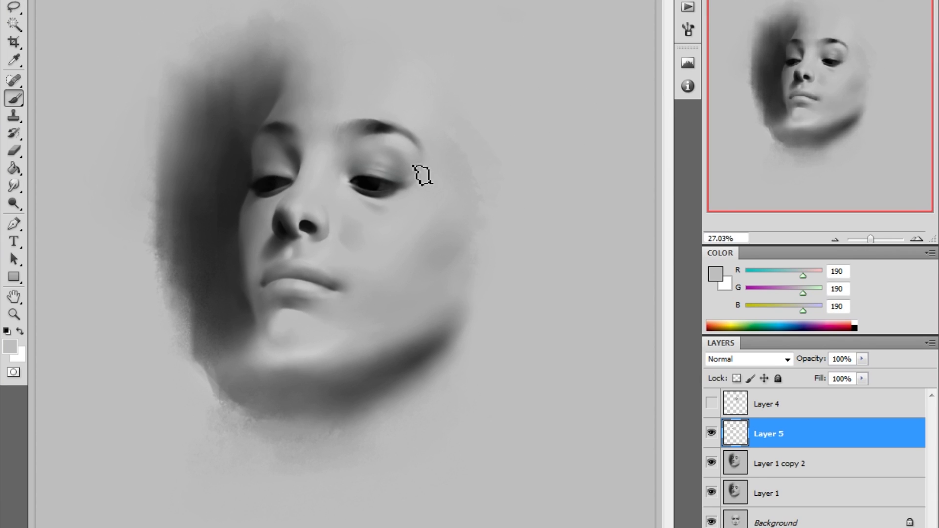
# - Flip the canvas horizontally back and transform the copied eye again
pyautogui.hotkey('ctrl', 'shift', 'h')
pyautogui.hotkey('ctrl', 't')
pyautogui.press('Return')
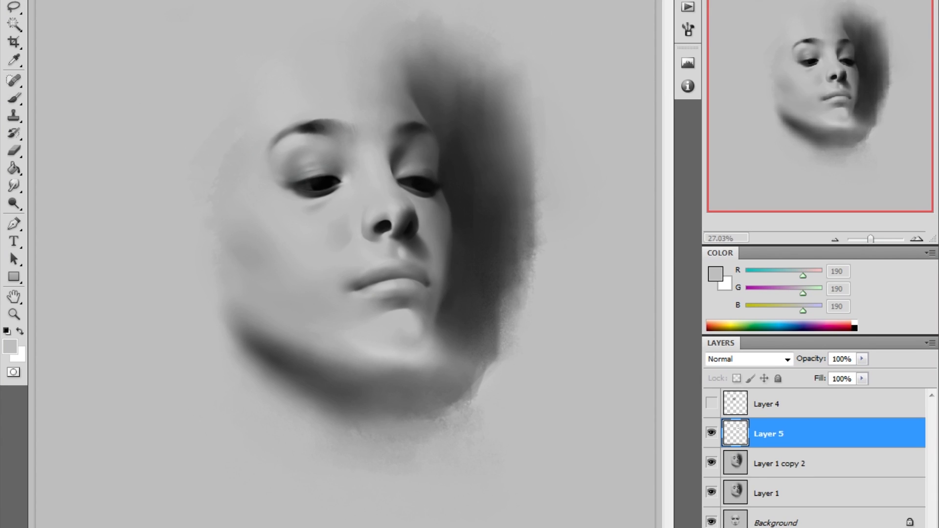
# - Darken the far eye's lash line with dark greys sampled from the eye and smudge the strokes
pyautogui.scroll(5, 426, 157)
pyautogui.keyDown('alt'); pyautogui.click(321, 237); pyautogui.keyUp('alt')
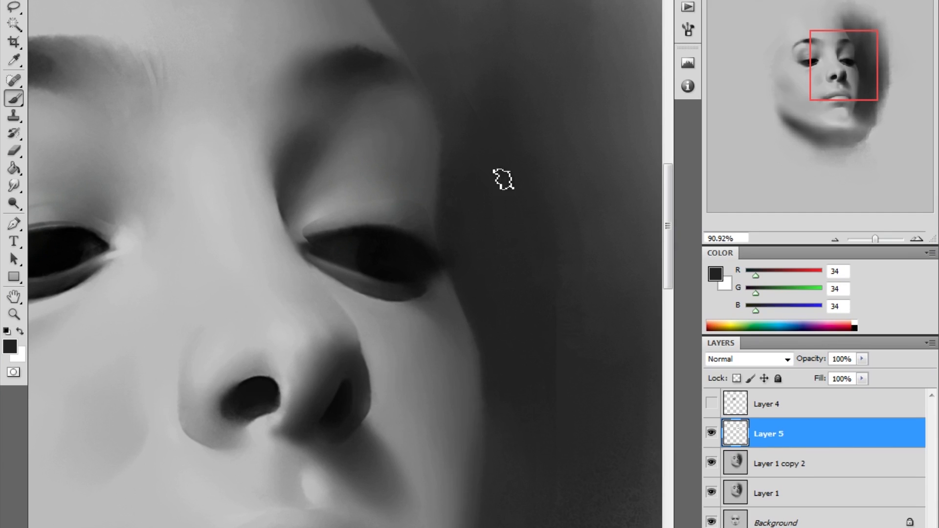
pyautogui.keyDown('alt'); pyautogui.click(358, 224); pyautogui.keyUp('alt')
pyautogui.press('r')
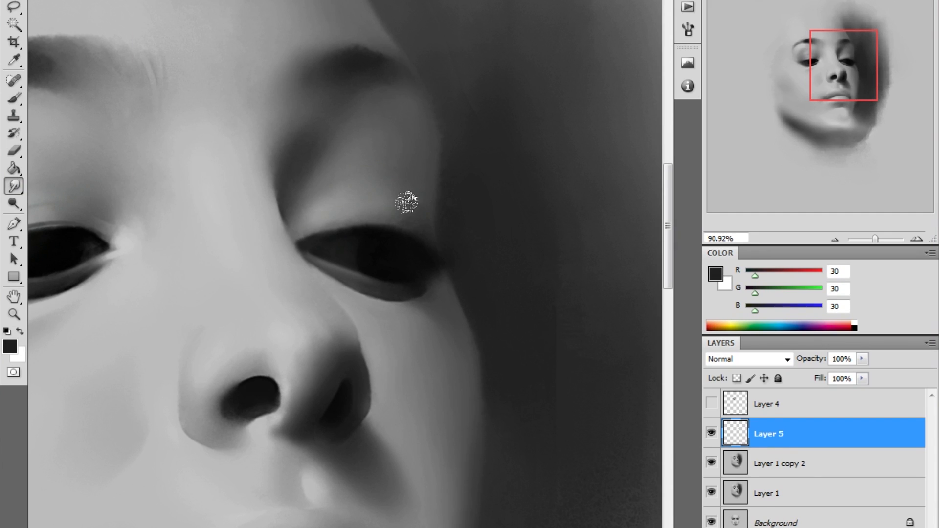
pyautogui.hotkey('ctrl', '0')
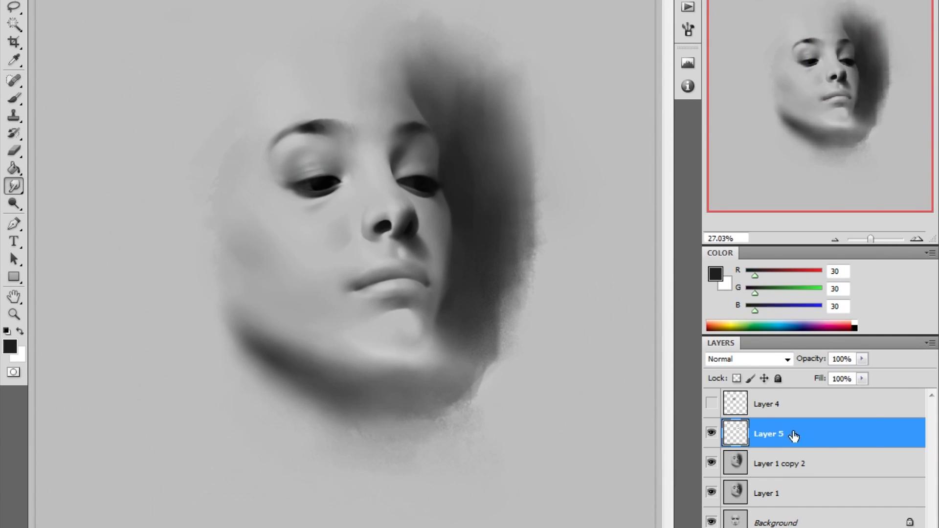
# - Delete Layer 5 and choose a different brush tip
pyautogui.press('Delete')
pyautogui.press('b')
pyautogui.rightClick(336, 191)
pyautogui.press('Return')
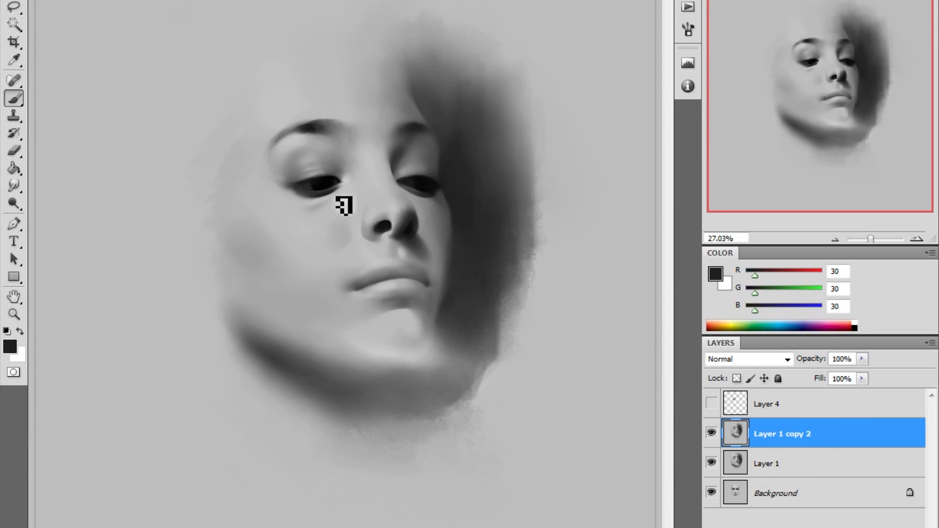
# - Smudge the skin between the near eye and nose and adjust the brush size
pyautogui.press('r')
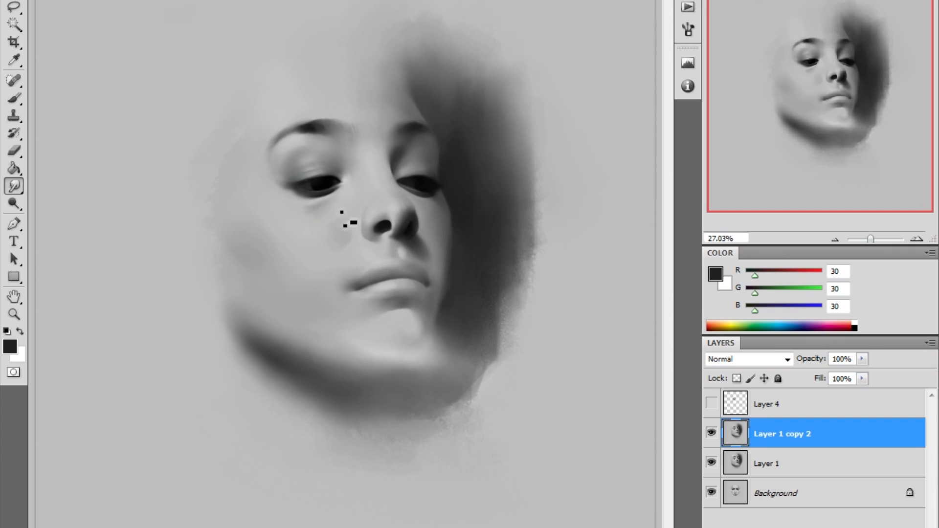
pyautogui.press('b')
pyautogui.rightClick(316, 228)
pyautogui.moveTo(361, 184); pyautogui.dragTo(435, 185)
pyautogui.press('Return')
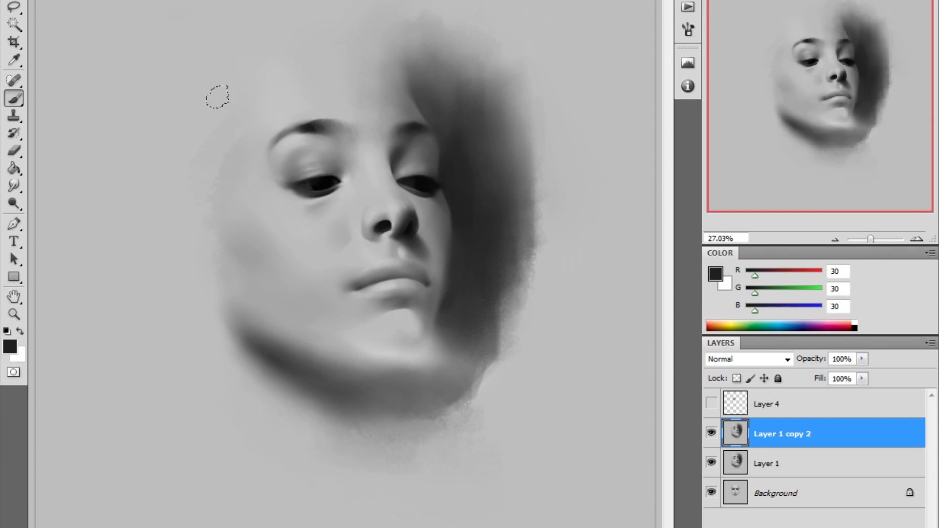
# - Sample near-black from the near eyebrow for touching it up and smudge around the mouth and chin
pyautogui.keyDown('alt'); pyautogui.click(298, 126); pyautogui.keyUp('alt')
pyautogui.rightClick(362, 108)
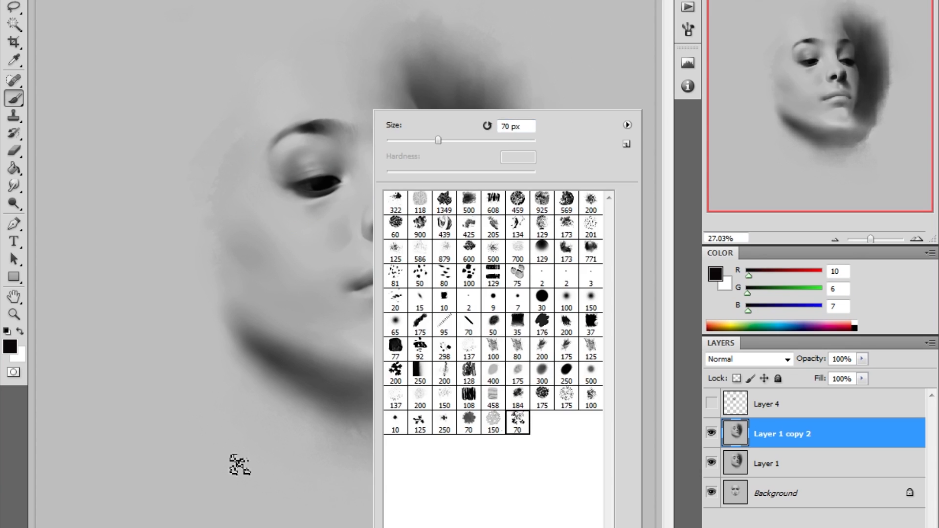
pyautogui.click(11, 189)
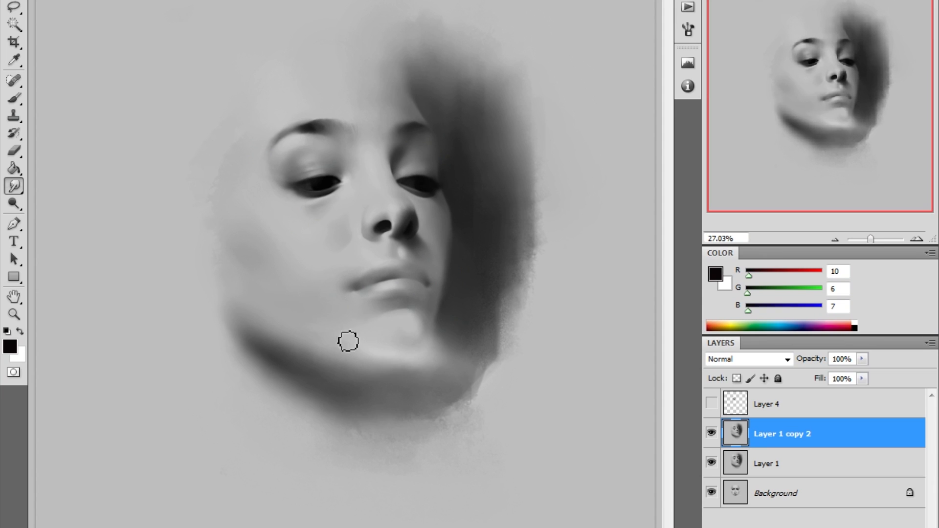
# - Touch up the near eye's lid and inner corner with near-black sampled from the eye and smudge the strokes
pyautogui.press('b')
pyautogui.rightClick(333, 167)
pyautogui.press('Escape')
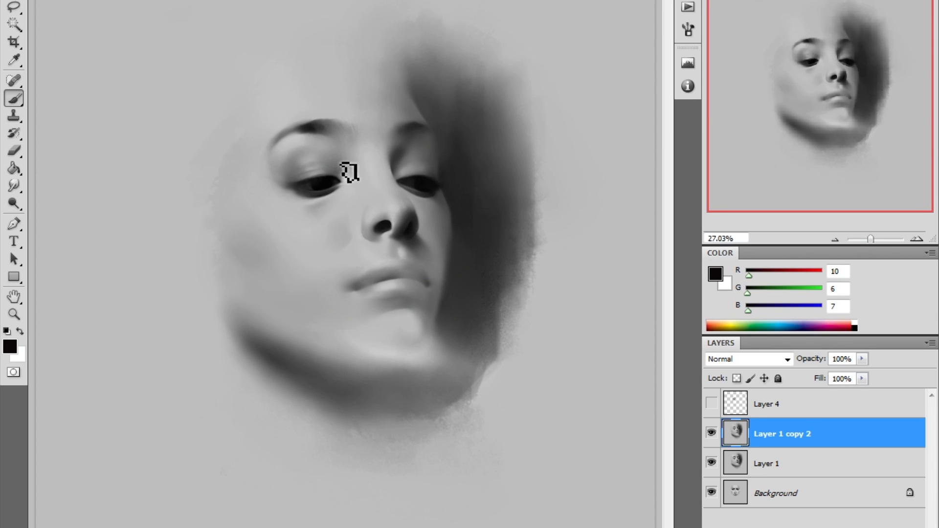
pyautogui.press('r')
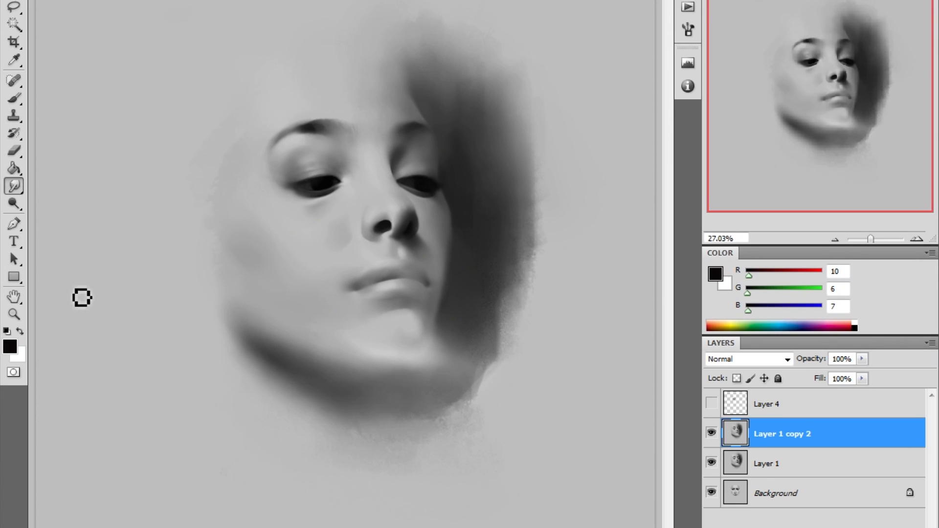
pyautogui.press('b')
pyautogui.press('r')
pyautogui.press('b')
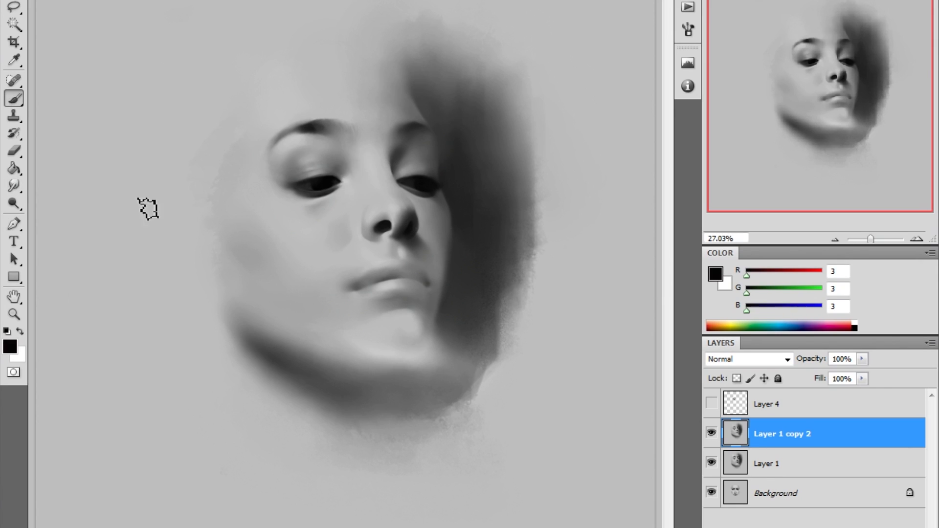
pyautogui.keyDown('alt'); pyautogui.click(342, 176); pyautogui.keyUp('alt')
pyautogui.press('r')
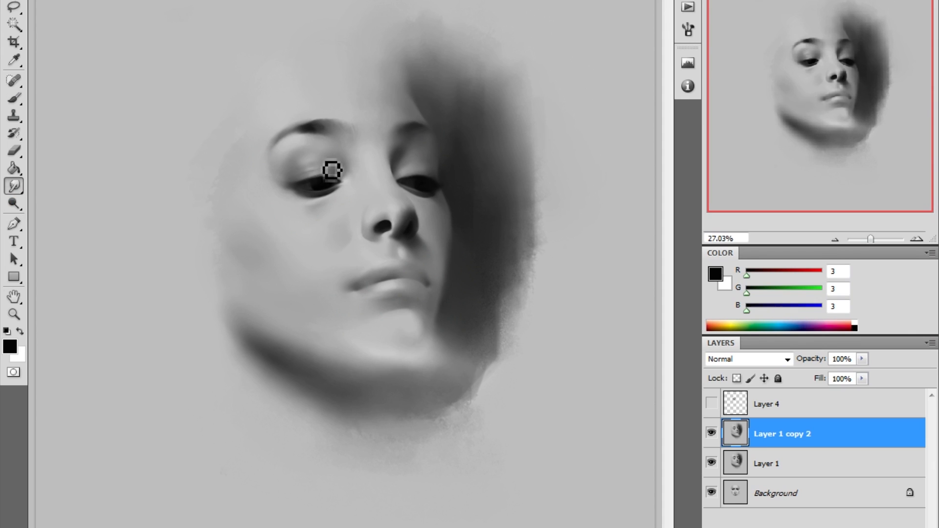
pyautogui.press('b')
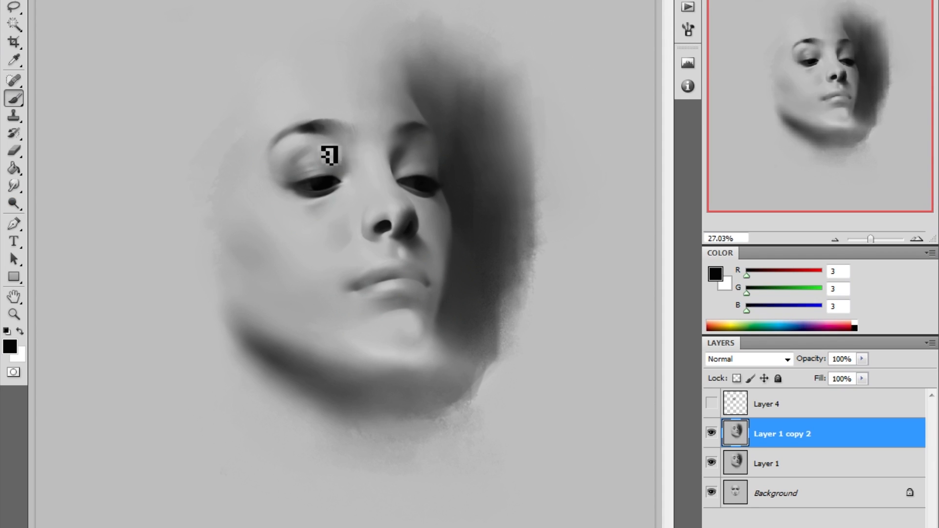
pyautogui.press('r')
# - Sharpen the area around the eyes and brows with the Sharpen tool and smudge beneath the near eye
pyautogui.moveTo(13, 186); pyautogui.dragTo(54, 203)
pyautogui.click(54, 200)
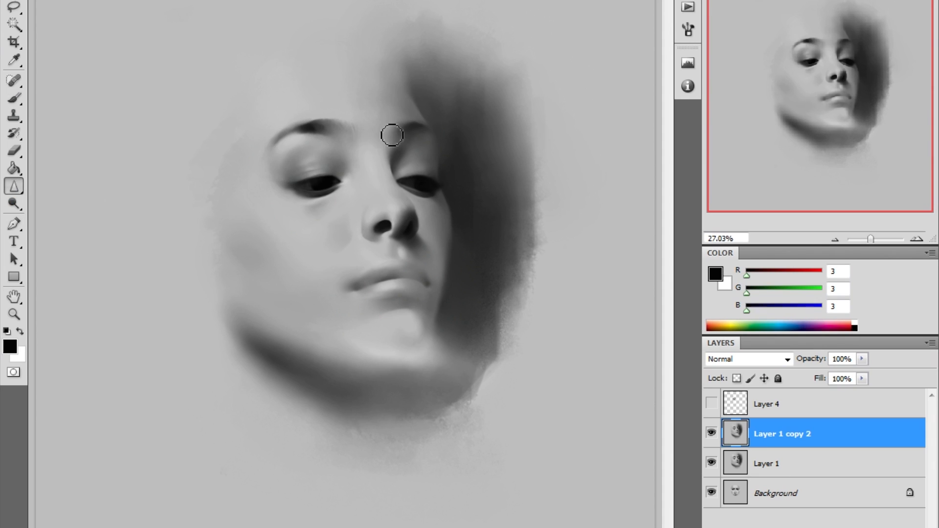
pyautogui.hotkey('shift', 'r')
pyautogui.hotkey('shift', 'o')
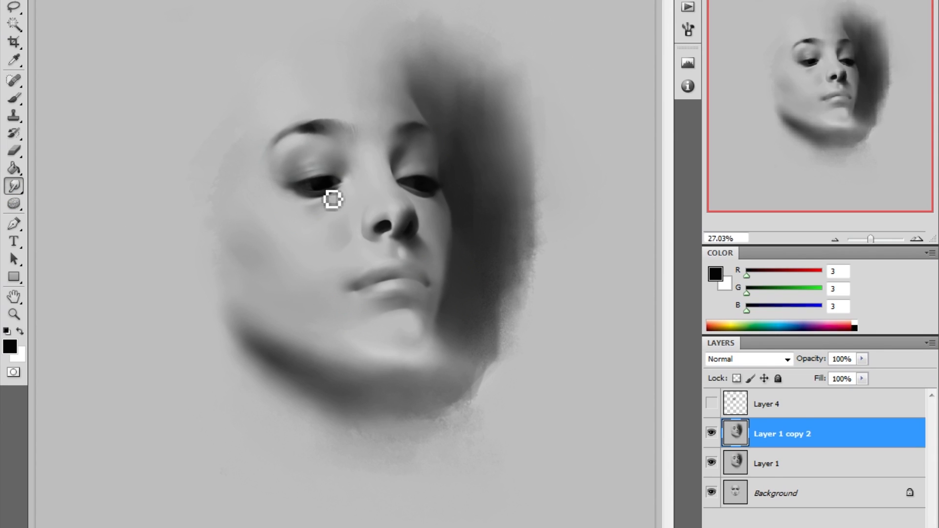
# - Try painting dark grey accents around the eyes on a new Darken layer with its fill set to 61%
pyautogui.press('b')
pyautogui.rightClick(420, 172)
pyautogui.press('Escape')
pyautogui.hotkey('ctrl', 'shift', 'alt', 'n')
pyautogui.click(748, 359)
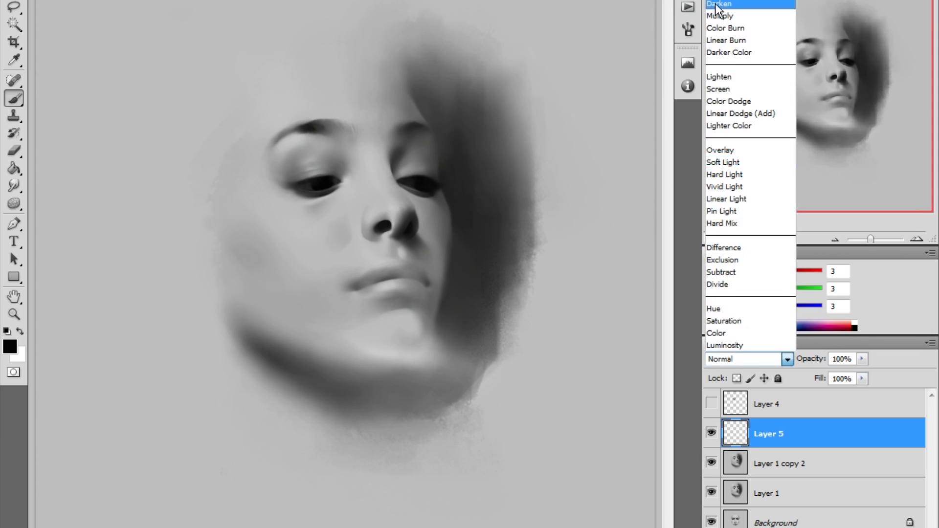
pyautogui.click(716, 7)
pyautogui.press('e')
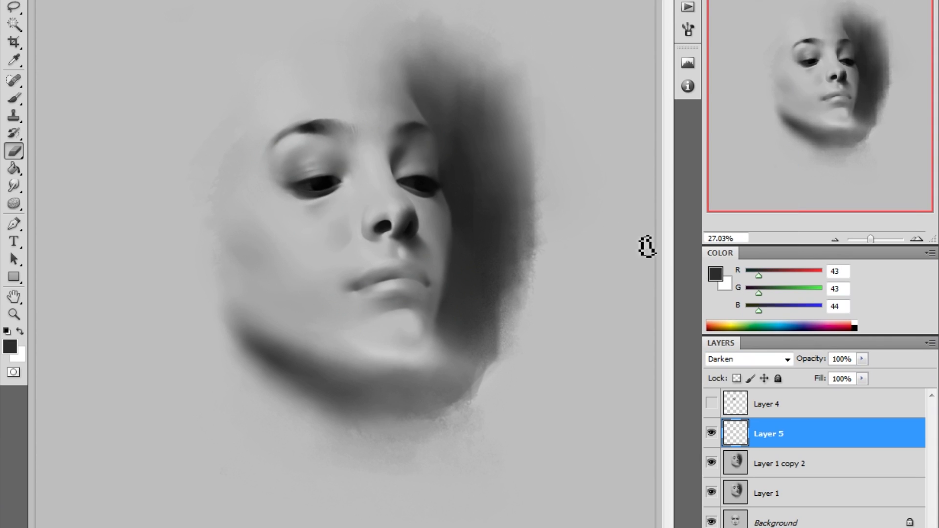
pyautogui.hotkey('shift', '6')
pyautogui.hotkey('shift', '1')
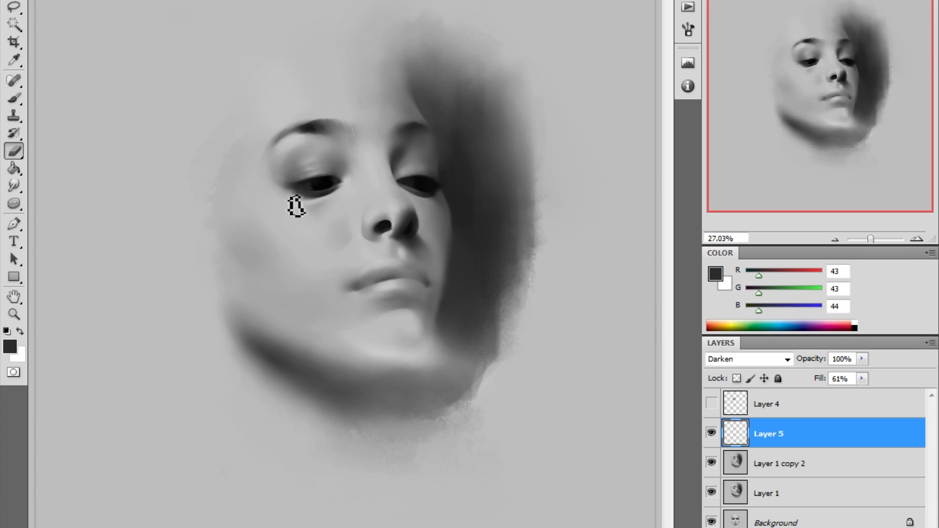
pyautogui.press('b')
pyautogui.keyDown('alt'); pyautogui.click(333, 186); pyautogui.keyUp('alt')
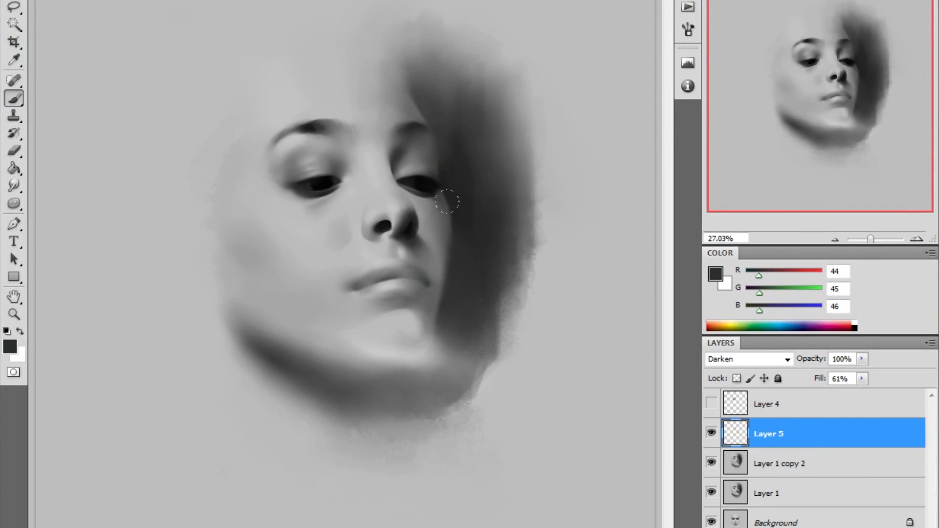
pyautogui.keyDown('alt'); pyautogui.click(397, 194); pyautogui.keyUp('alt')
# - Replace Layer 5 with a new layer and paint light grey along the far nostril's edge, erasing the excess
pyautogui.hotkey('ctrl', 'shift', 'alt', 'n')
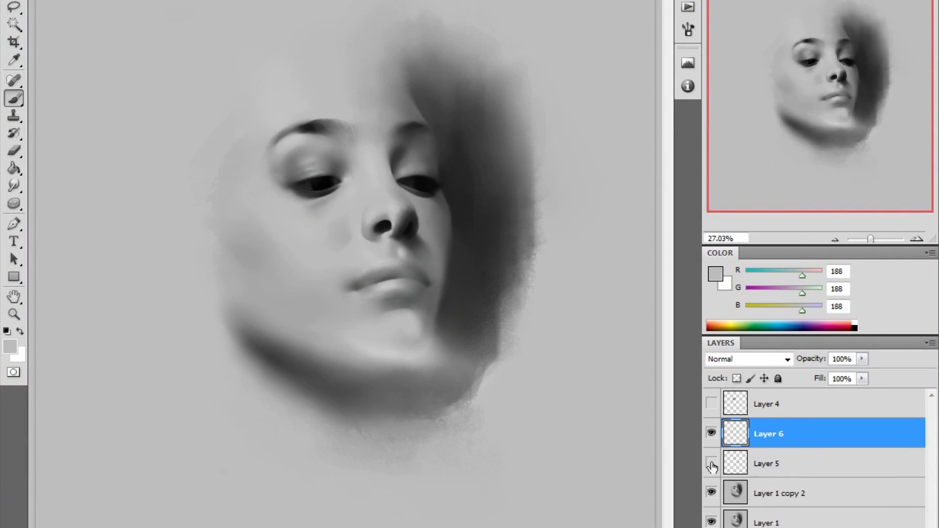
pyautogui.click(768, 463)
pyautogui.press('Delete')
pyautogui.click(768, 434)
pyautogui.press('z')
pyautogui.click(469, 229)
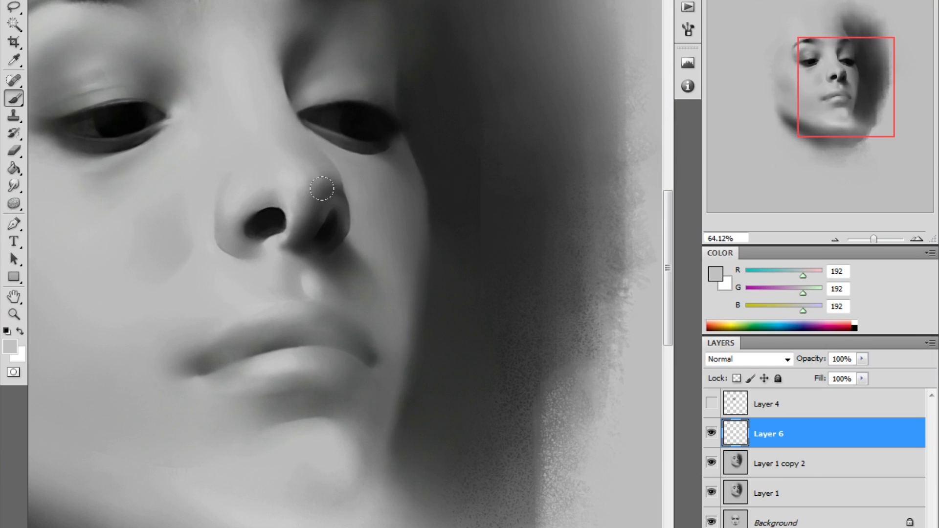
pyautogui.press('e')
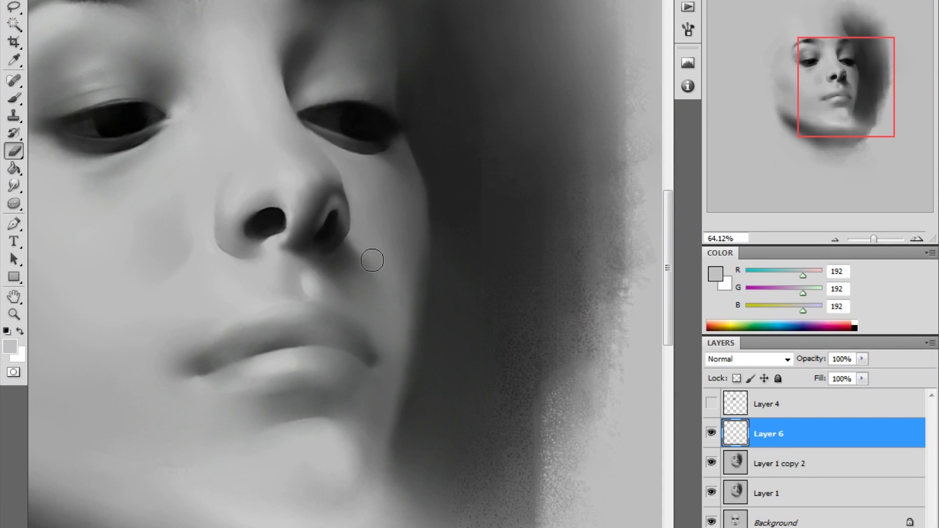
# - Set Layer 6's blend mode to Lighten and refine the far nostril with sampled mid grey, erasing the excess
pyautogui.hotkey('ctrl', '0')
pyautogui.press('b')
pyautogui.keyDown('alt'); pyautogui.click(410, 211); pyautogui.keyUp('alt')
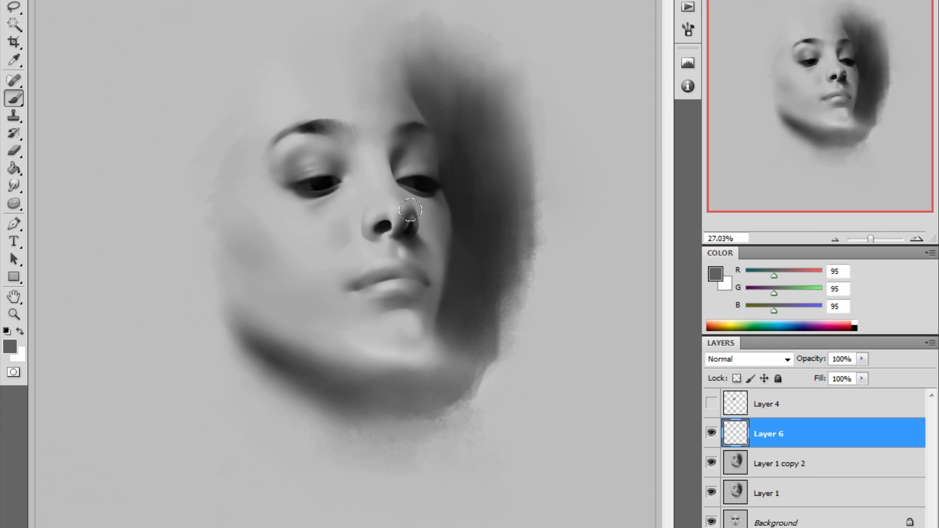
pyautogui.click(746, 357)
pyautogui.click(734, 96)
pyautogui.press('e')
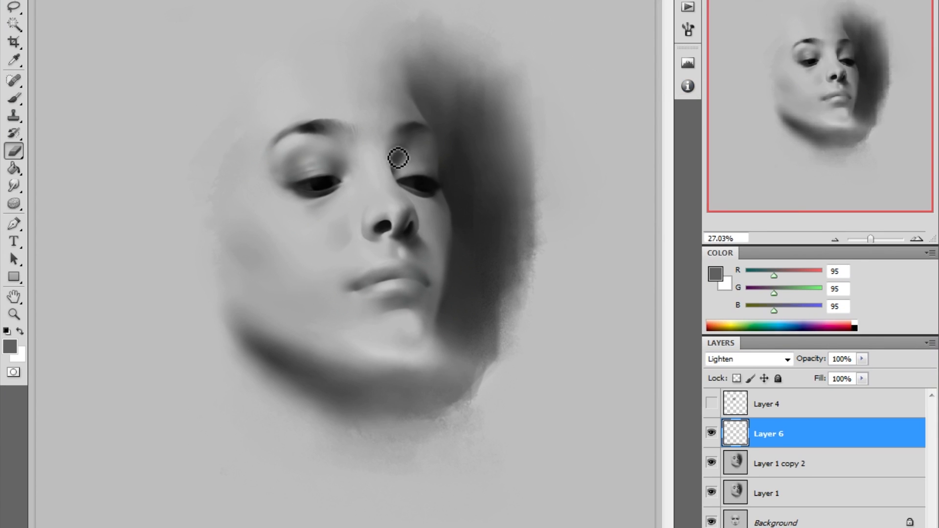
# - Touch up the nose and upper lip area with sampled light grey and merge Layer 6 into Layer 1 copy 2
pyautogui.keyDown('ctrl'); pyautogui.click(413, 231); pyautogui.keyUp('ctrl')
pyautogui.hotkey('ctrl', '0')
pyautogui.press('b')
pyautogui.keyDown('alt'); pyautogui.click(399, 275); pyautogui.keyUp('alt')
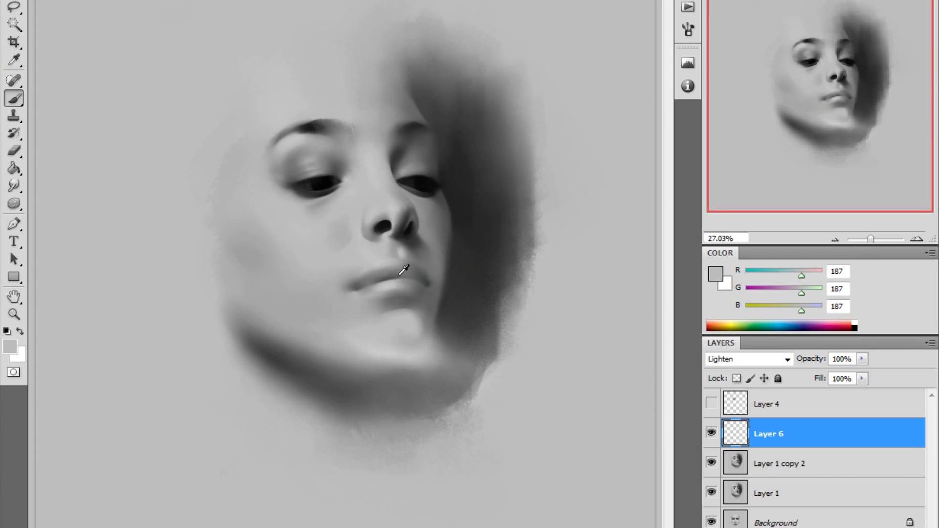
pyautogui.press('e')
pyautogui.press('Delete')
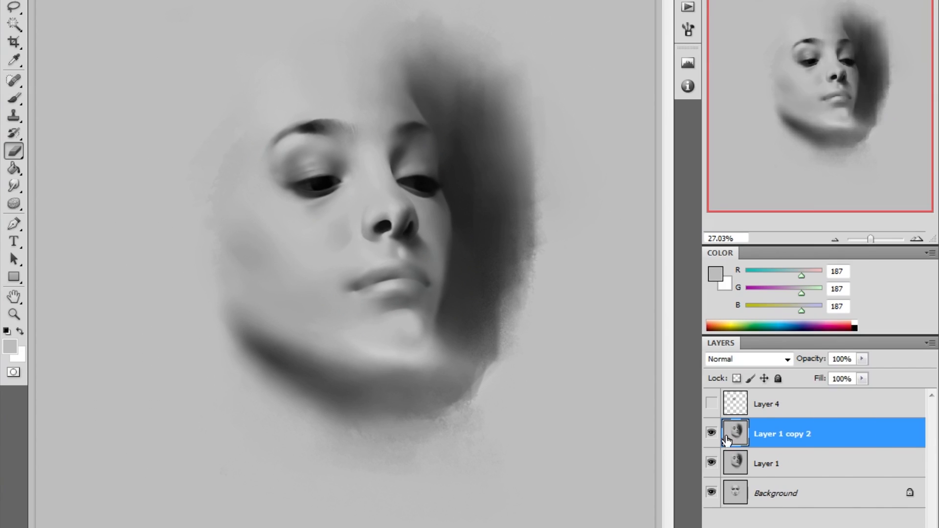
# - Smudge around the far eye and reshape the near eyebrow with sampled near-black and light skin grey
pyautogui.click(14, 186)
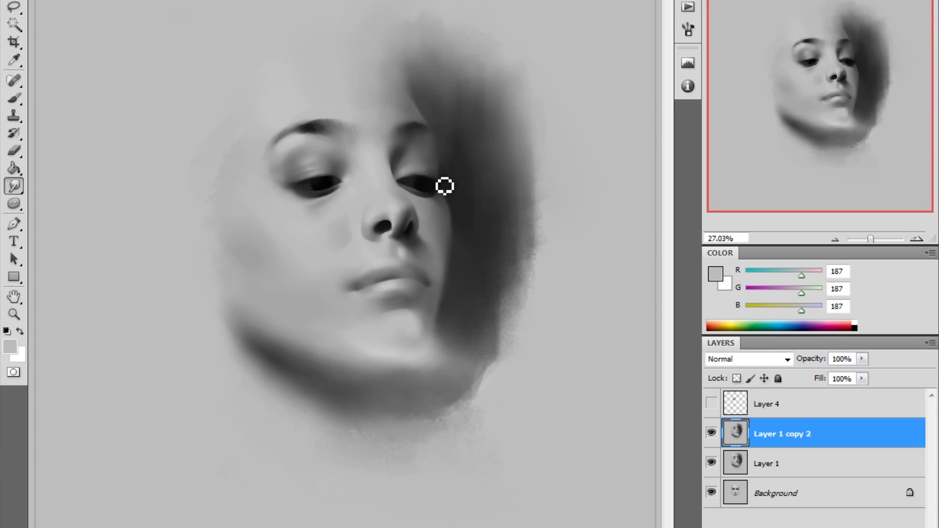
pyautogui.scroll(-1, 411, 140)
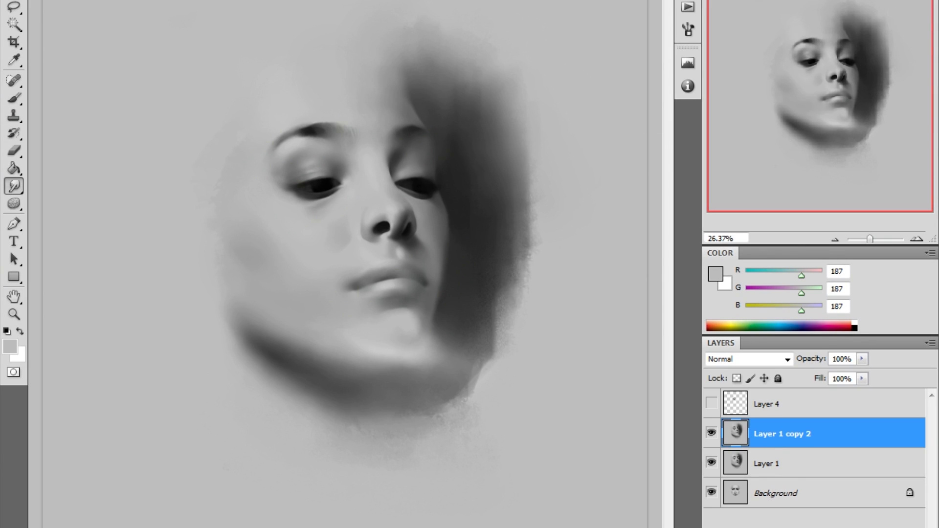
pyautogui.press('b')
pyautogui.rightClick(441, 118)
pyautogui.keyDown('alt'); pyautogui.click(311, 122); pyautogui.keyUp('alt')
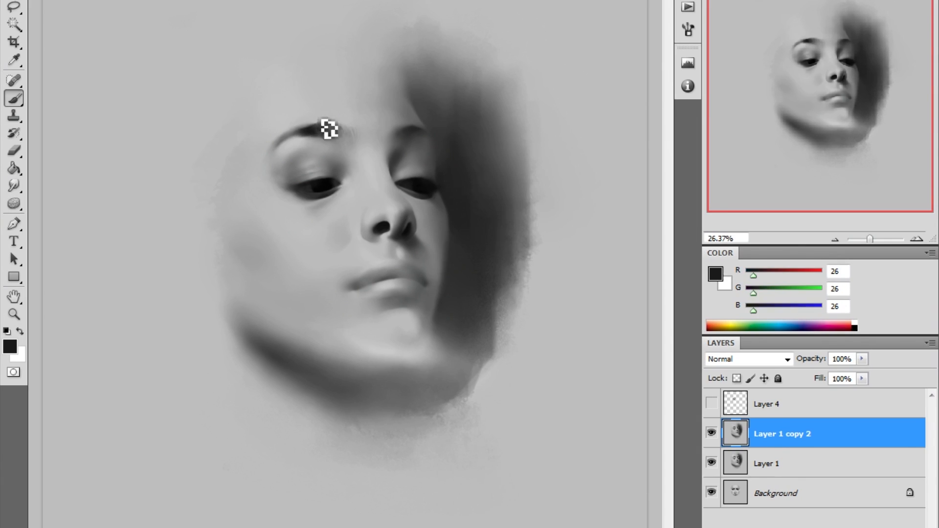
pyautogui.keyDown('alt'); pyautogui.click(303, 147); pyautogui.keyUp('alt')
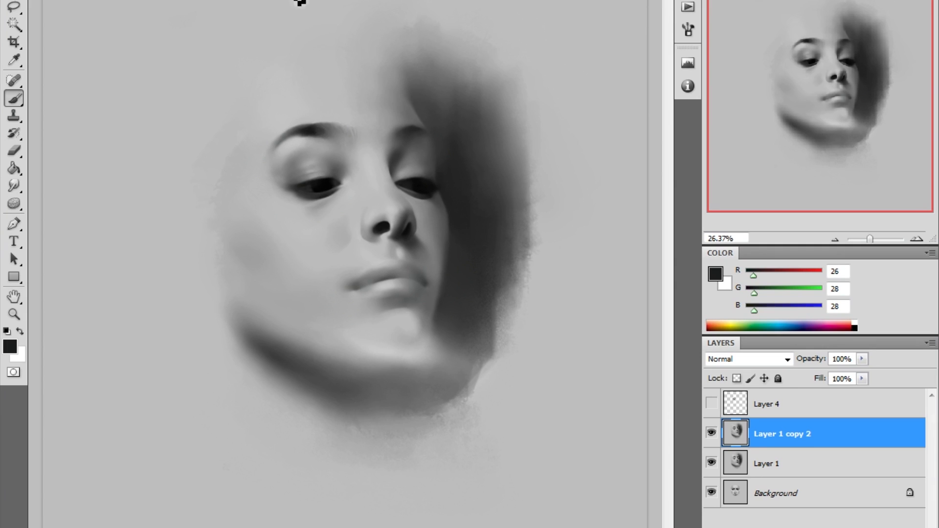
pyautogui.keyDown('alt'); pyautogui.click(314, 124); pyautogui.keyUp('alt')
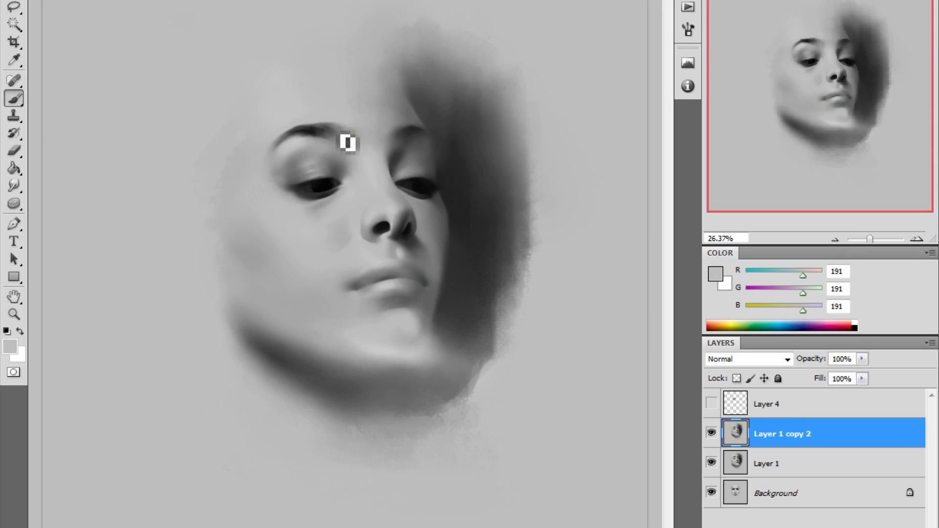
# - Touch up the near eye with sampled near-black and smudge the strokes around the eye and brow
pyautogui.keyDown('alt'); pyautogui.click(380, 156); pyautogui.keyUp('alt')
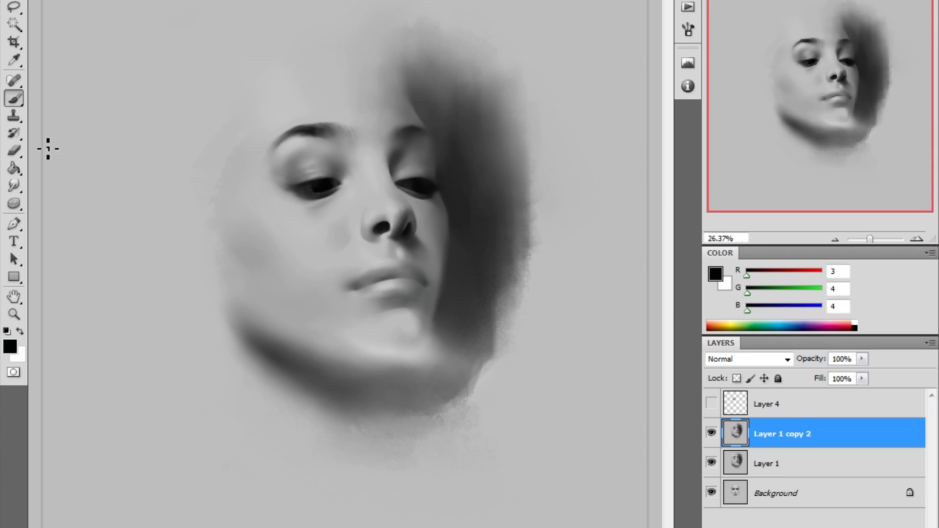
pyautogui.press('o')
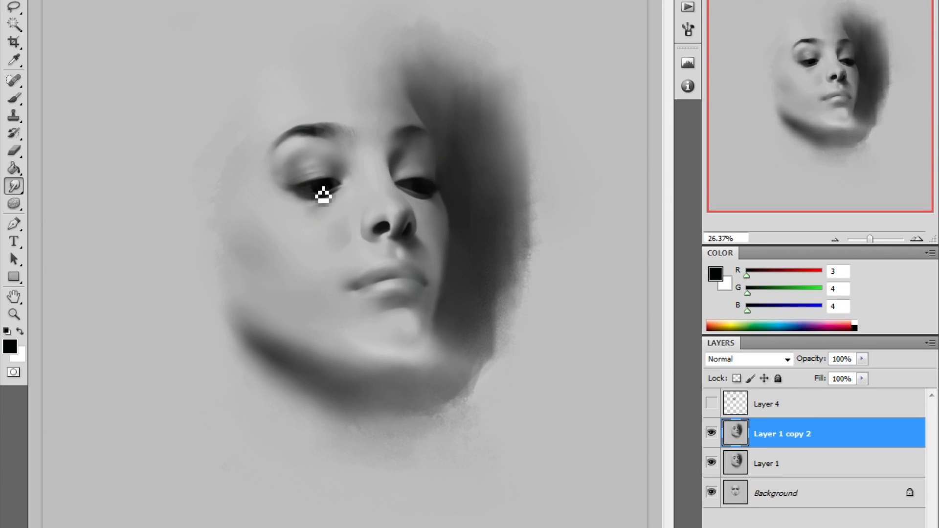
pyautogui.keyDown('alt'); pyautogui.click(335, 195); pyautogui.keyUp('alt')
pyautogui.press('b')
pyautogui.press('o')
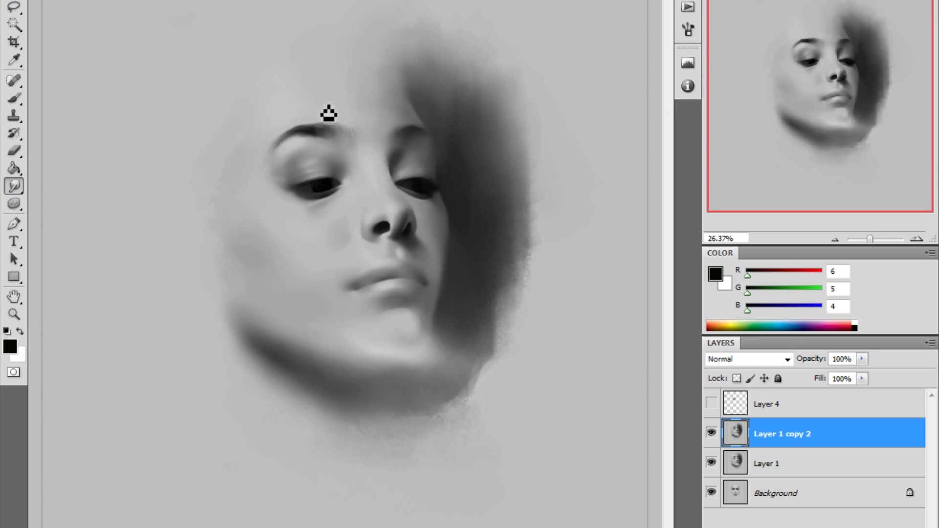
pyautogui.doubleClick(500, 289)
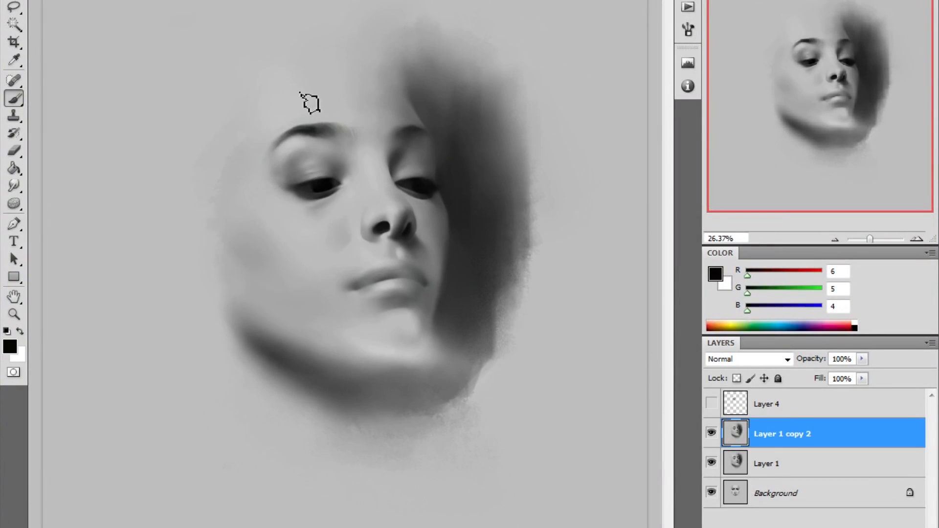
# - Clean up the near eyebrow's edges with light skin grey and darken its tail towards the temple with dark grey
pyautogui.keyDown('alt'); pyautogui.click(310, 100); pyautogui.keyUp('alt')
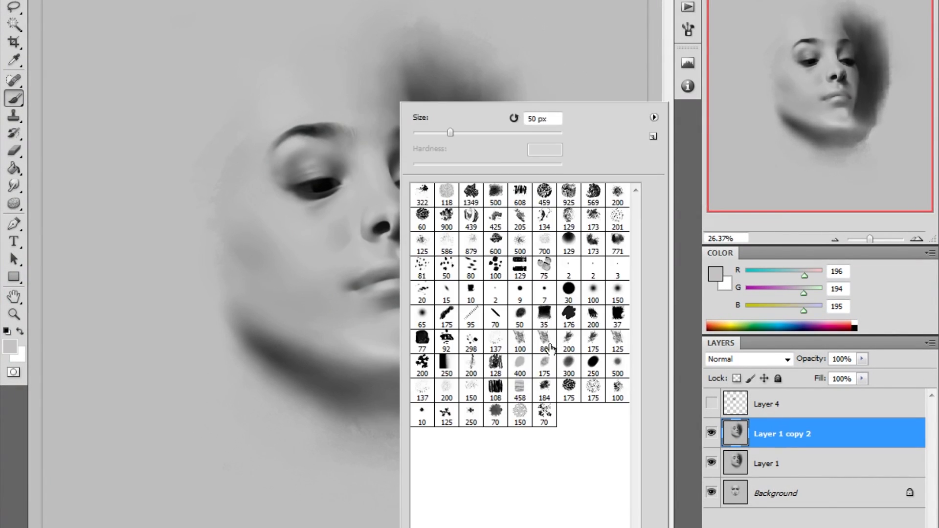
pyautogui.keyDown('alt'); pyautogui.click(313, 150); pyautogui.keyUp('alt')
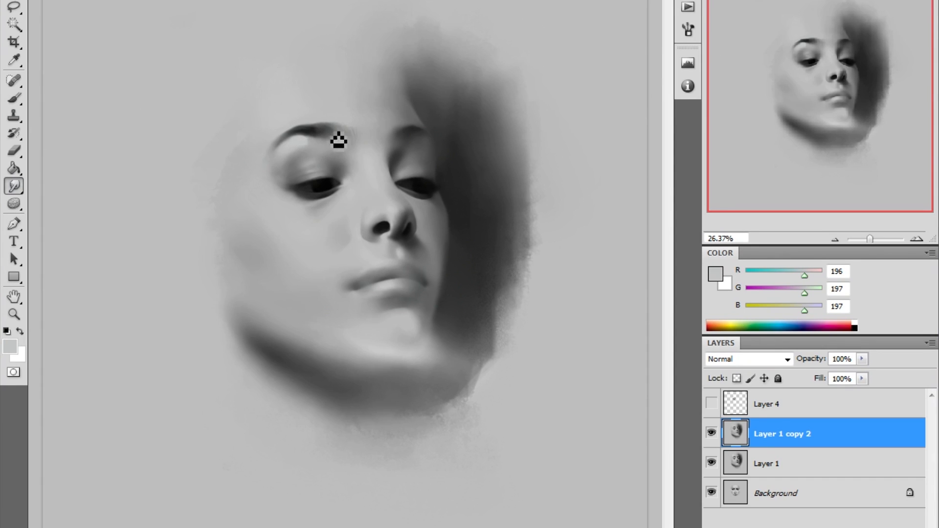
pyautogui.keyDown('alt'); pyautogui.click(296, 177); pyautogui.keyUp('alt')
pyautogui.moveTo(306, 133); pyautogui.dragTo(267, 154)
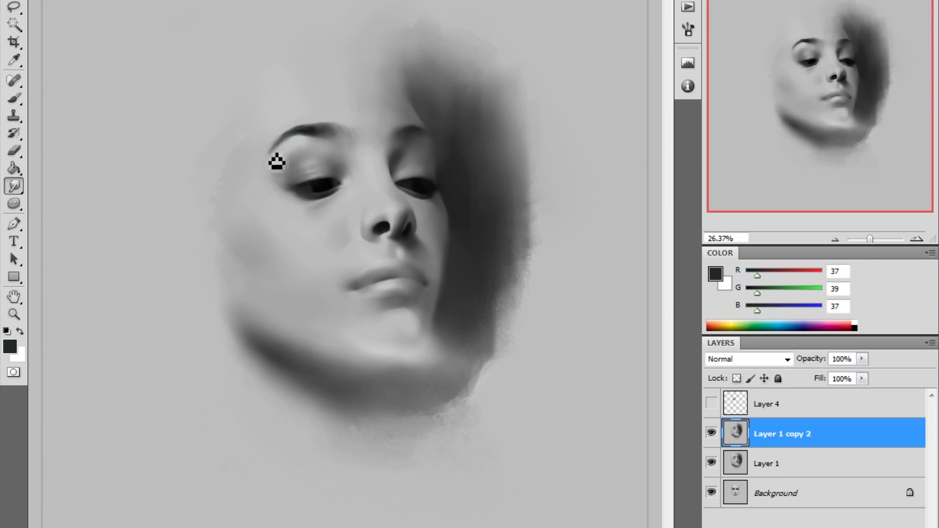
# - Darken the near eye's upper lash line with near-black from its iris and smudge the outer corner
pyautogui.keyDown('alt'); pyautogui.click(316, 185); pyautogui.keyUp('alt')
pyautogui.moveTo(340, 179); pyautogui.dragTo(371, 230)
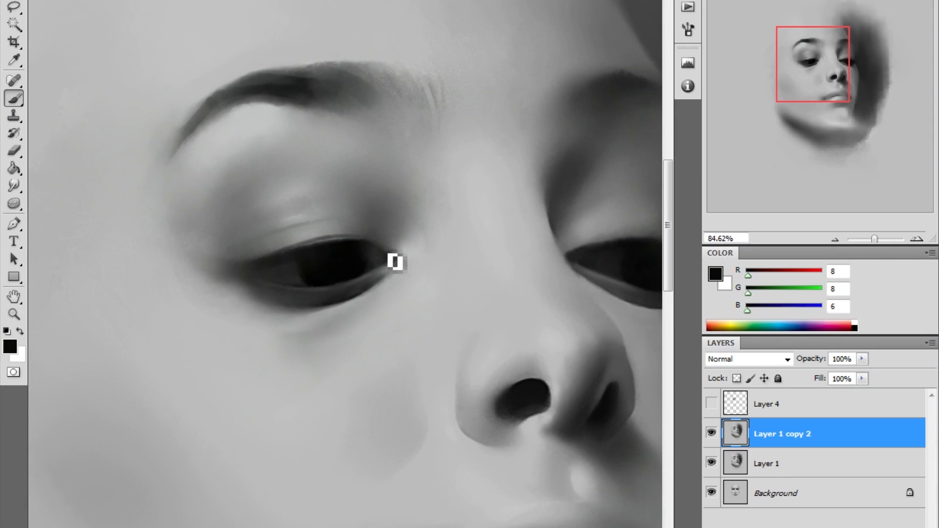
pyautogui.hotkey('ctrl', '0')
pyautogui.press('r')
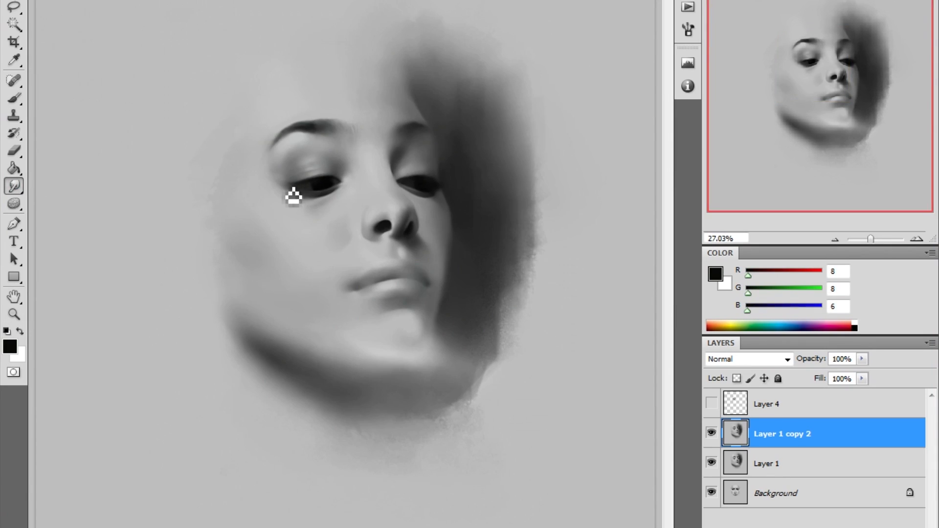
# - Darken the far eye's lash line and inner corner with sampled near-black and soften the near eye's outer corner by smudging
pyautogui.press('b')
pyautogui.keyDown('alt'); pyautogui.click(338, 182); pyautogui.keyUp('alt')
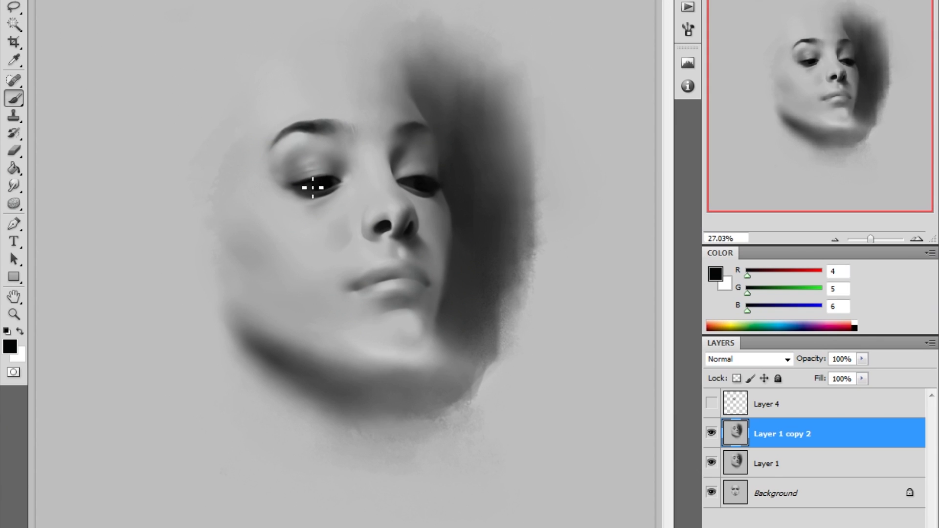
pyautogui.moveTo(454, 148); pyautogui.dragTo(489, 148)
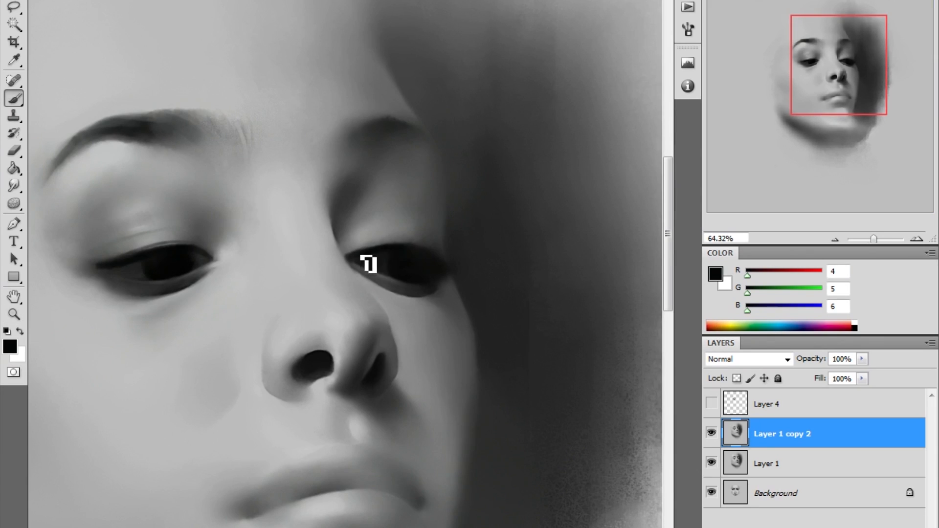
pyautogui.click(13, 187)
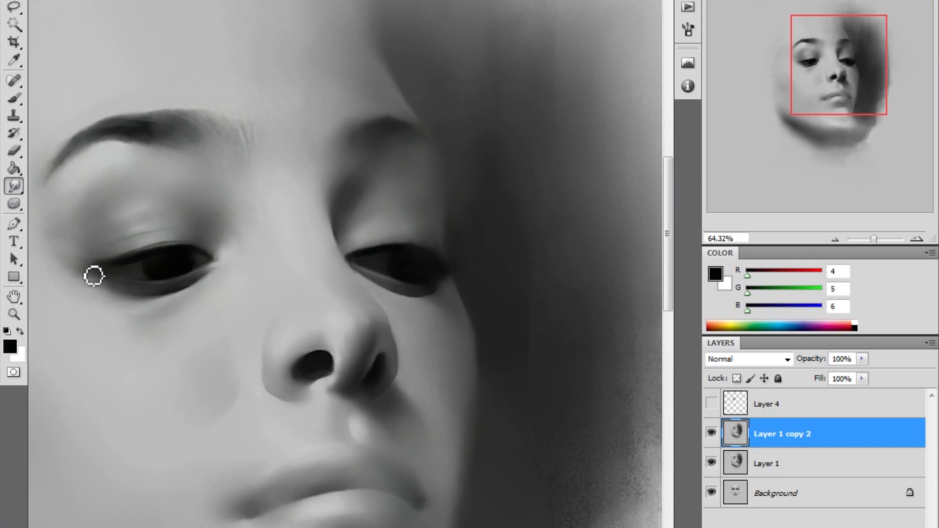
# - Touch up the near corner of the mouth with near-black and prepare to smudge it
pyautogui.hotkey('ctrl', '0')
pyautogui.press('b')
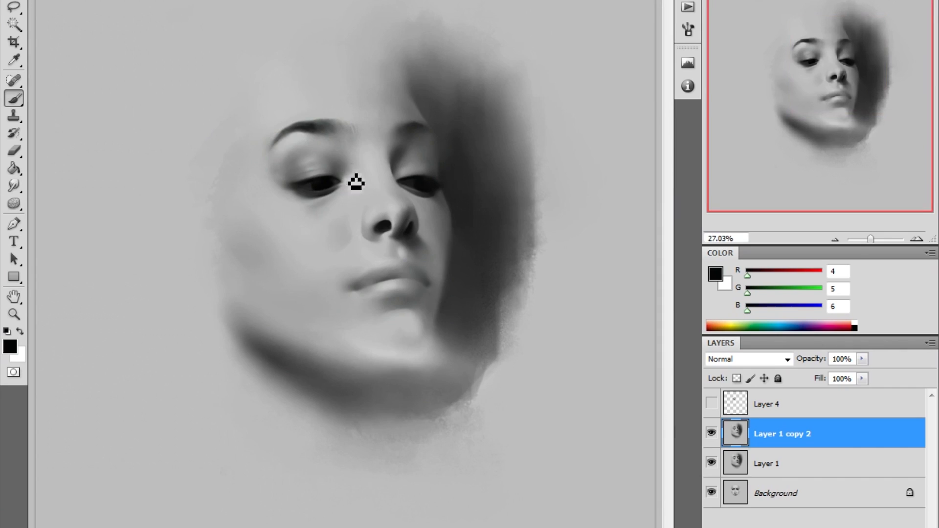
pyautogui.click(356, 288)
pyautogui.click(14, 186)
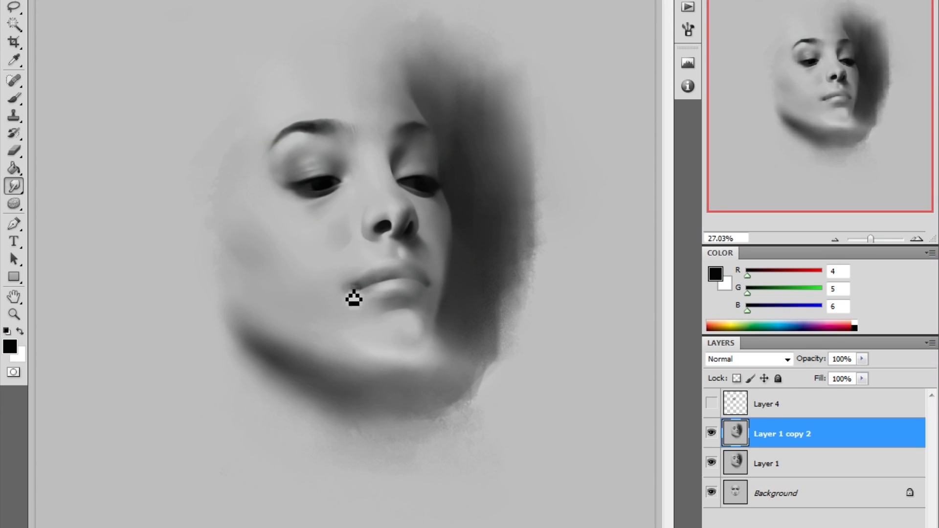
# - Try several textured brush tips for the Smudge tool on the face, including the scattered 70 px and round 150 px tips
pyautogui.rightClick(176, 128)
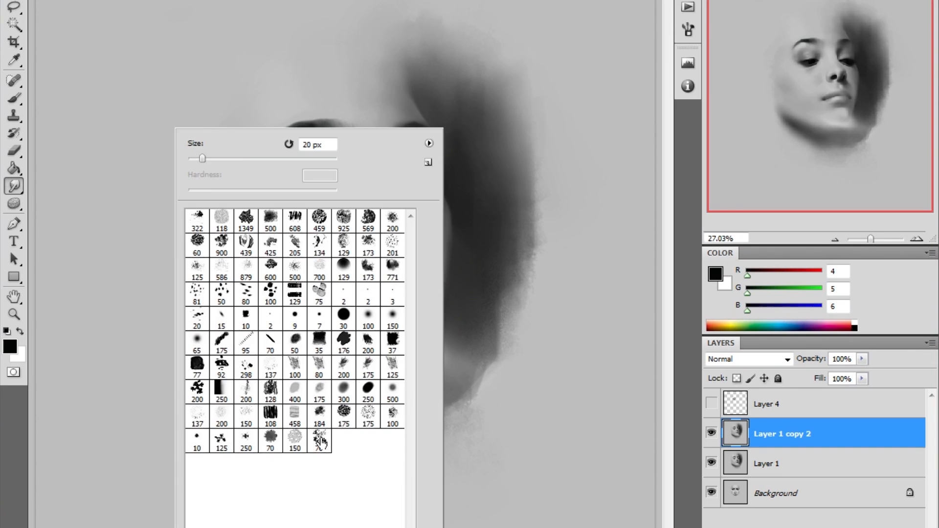
pyautogui.doubleClick(319, 440)
pyautogui.rightClick(256, 190)
pyautogui.doubleClick(376, 454)
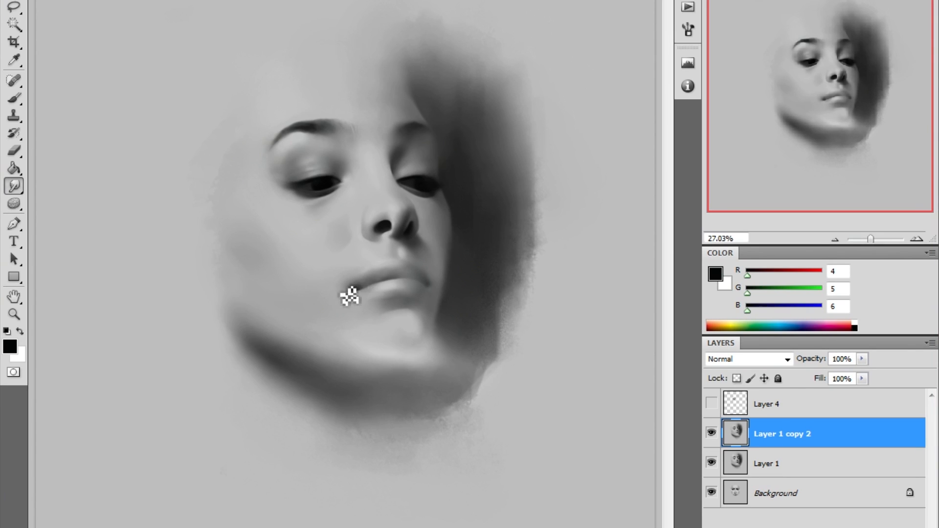
pyautogui.rightClick(365, 283)
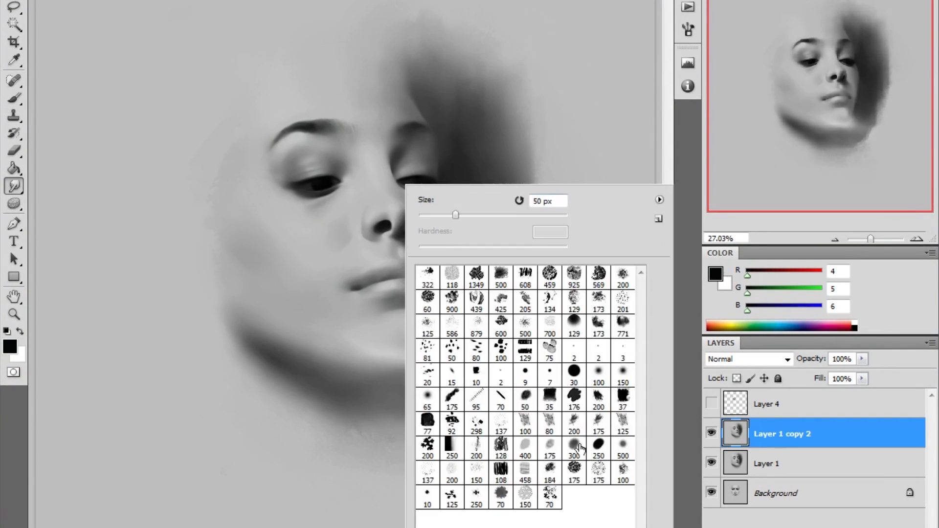
pyautogui.doubleClick(526, 497)
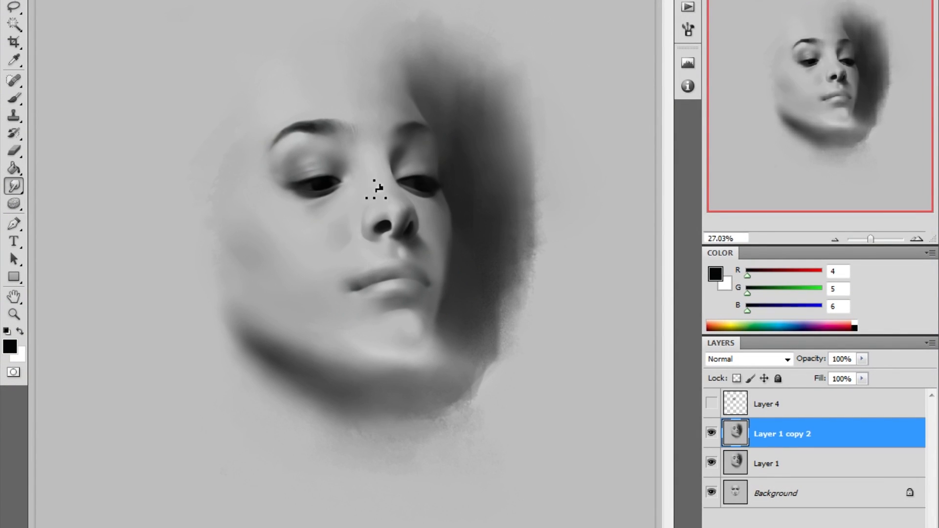
pyautogui.rightClick(437, 230)
pyautogui.doubleClick(430, 265)
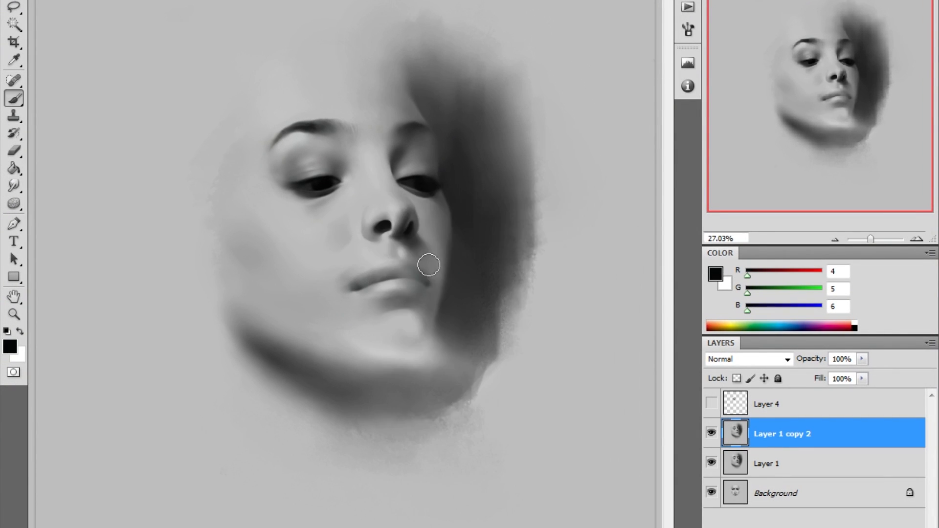
# - Touch up the skin along the near eyebrow with sampled light grey (180, 180, 179) and blend it by smudging
pyautogui.press('b')
pyautogui.keyDown('alt'); pyautogui.click(296, 128); pyautogui.keyUp('alt')
pyautogui.press('r')
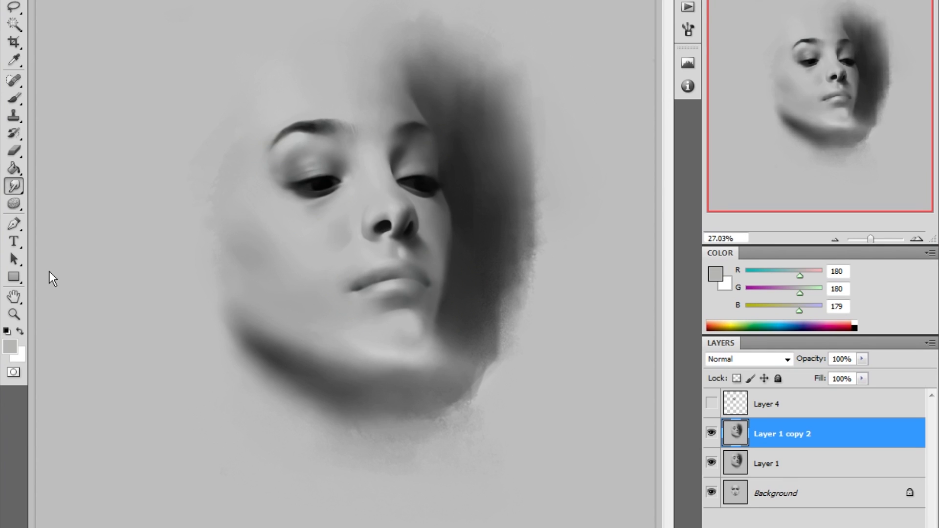
# - Lighten the near eye's corners with sampled skin grey (194, 194, 193) using a different brush tip, and smudge the strokes
pyautogui.press('b')
pyautogui.rightClick(337, 146)
pyautogui.click(482, 387)
pyautogui.click(618, 247)
pyautogui.keyDown('alt'); pyautogui.click(281, 191); pyautogui.keyUp('alt')
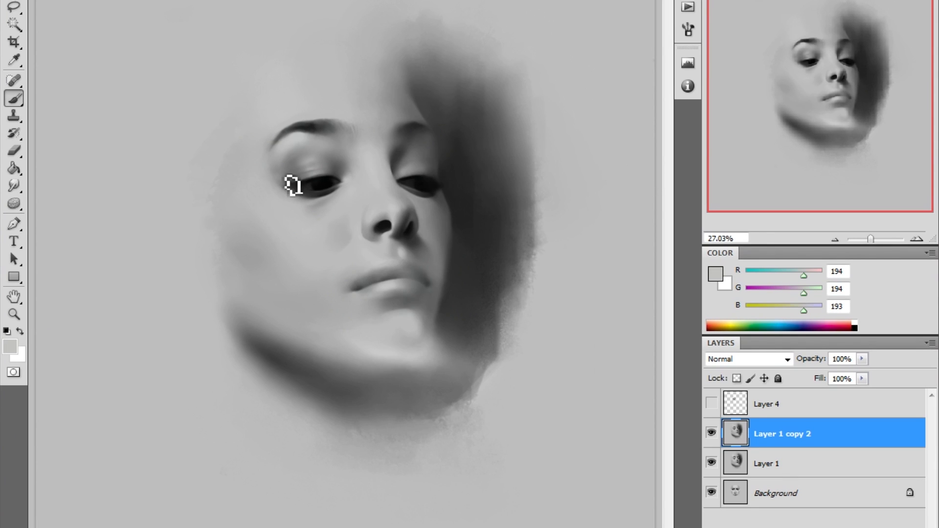
pyautogui.scroll(5, 356, 149)
pyautogui.press('r')
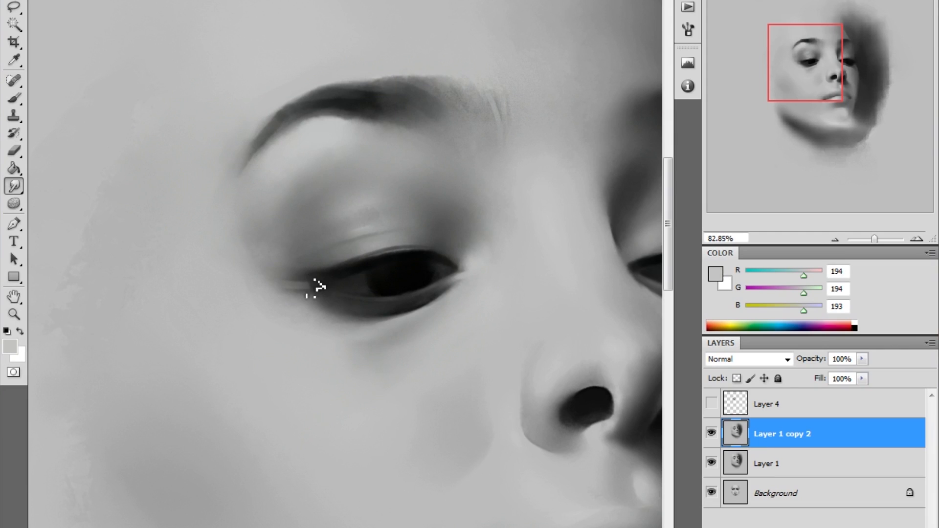
# - Touch up the near eye with near-black sampled from its iris and blend the strokes by smudging
pyautogui.hotkey('ctrl', '0')
pyautogui.press('b')
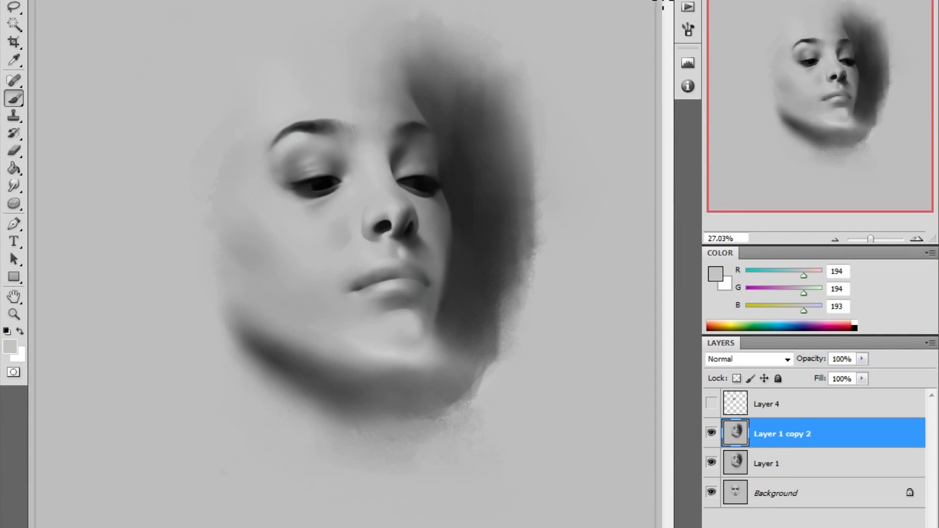
pyautogui.click(688, 1)
pyautogui.click(592, 3)
pyautogui.click(688, 1)
pyautogui.keyDown('alt'); pyautogui.click(333, 181); pyautogui.keyUp('alt')
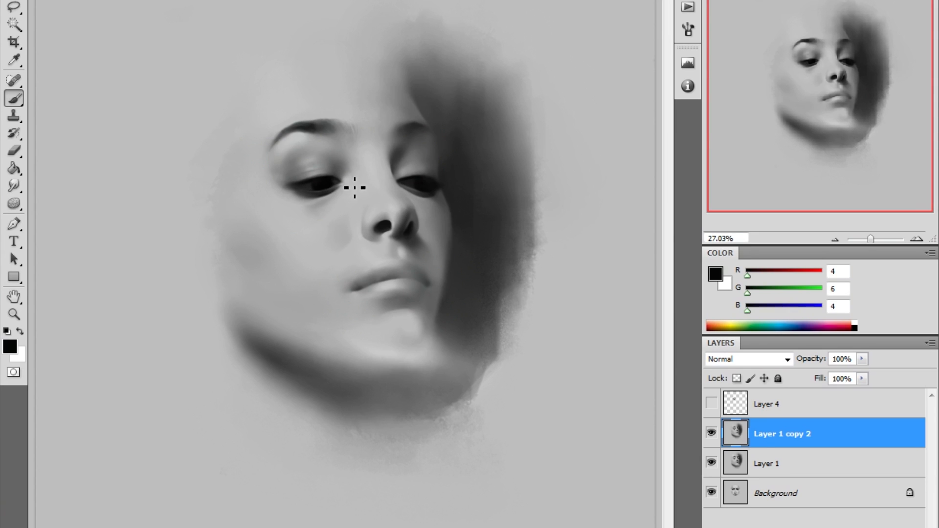
pyautogui.scroll(5, 383, 227)
pyautogui.keyDown('alt'); pyautogui.click(430, 241); pyautogui.keyUp('alt')
pyautogui.hotkey('ctrl', '0')
pyautogui.press('r')
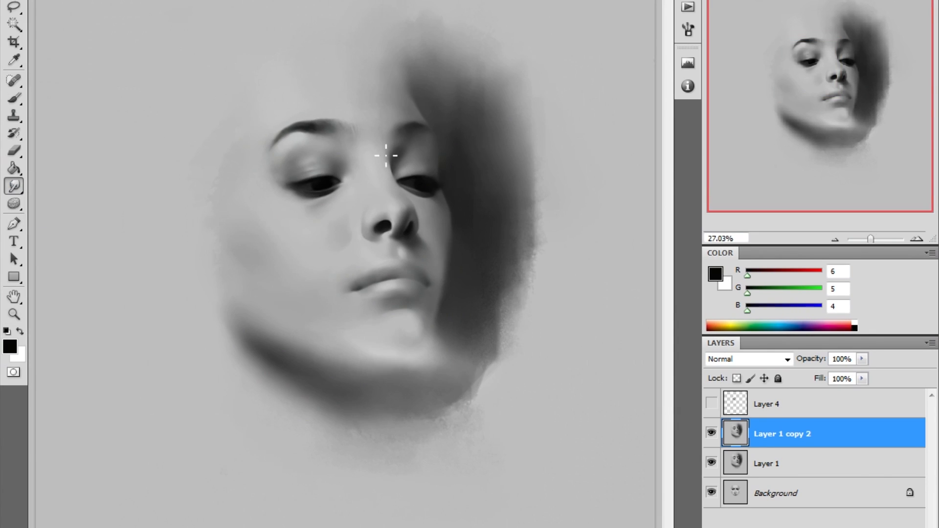
# - Switch the toning tool to Burn and stroke the near jaw shadow with the 150 px textured brush in near-black
pyautogui.rightClick(307, 181)
pyautogui.rightClick(14, 204)
pyautogui.click(54, 231)
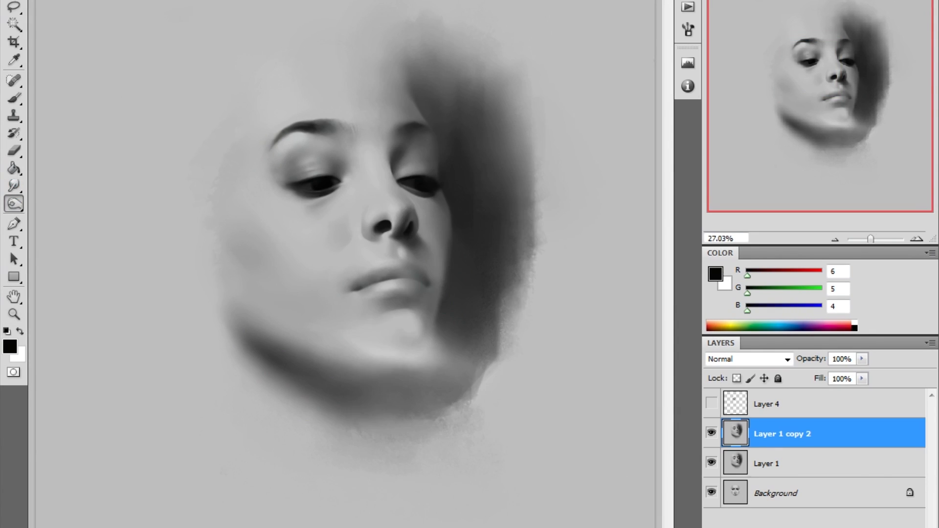
pyautogui.press('b')
pyautogui.rightClick(372, 193)
pyautogui.click(507, 507)
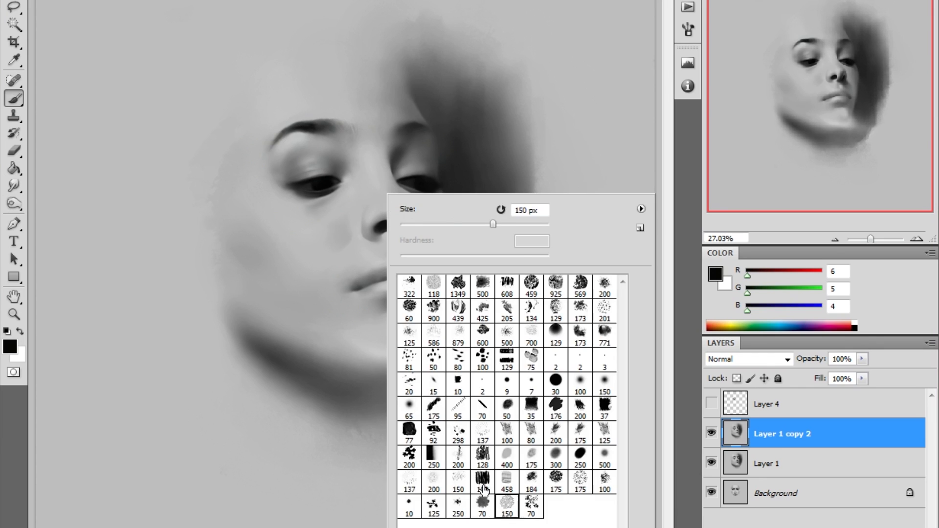
pyautogui.moveTo(284, 333); pyautogui.dragTo(333, 392)
# - Smudge the near jaw shadow with a different smudge tip
pyautogui.press('r')
pyautogui.rightClick(238, 180)
pyautogui.doubleClick(322, 257)
pyautogui.moveTo(277, 338); pyautogui.dragTo(311, 364)
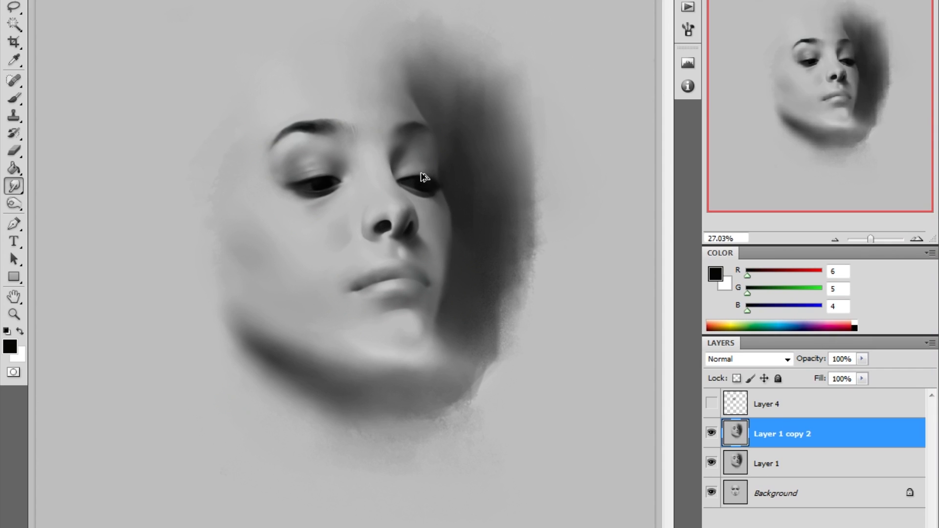
# - Touch up the shading around the nose, the near eye and the dark side shadow with tones sampled from the portrait
pyautogui.press('b')
pyautogui.keyDown('alt'); pyautogui.click(403, 204); pyautogui.keyUp('alt')
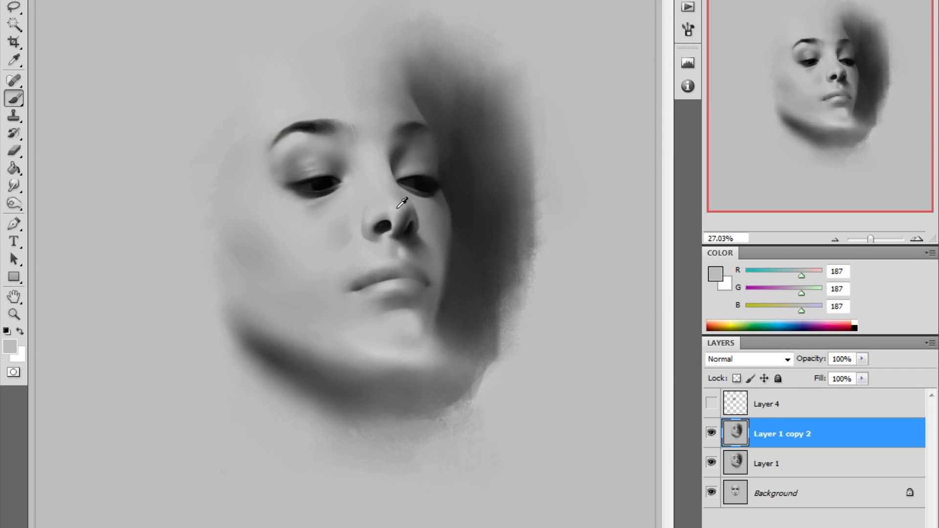
pyautogui.keyDown('alt'); pyautogui.click(472, 124); pyautogui.keyUp('alt')
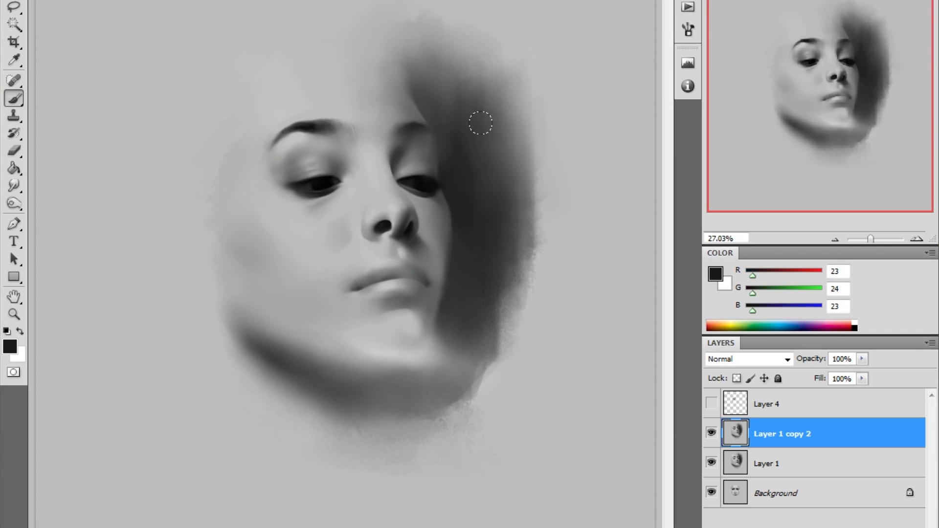
pyautogui.keyDown('alt'); pyautogui.click(361, 172); pyautogui.keyUp('alt')
pyautogui.keyDown('alt'); pyautogui.click(331, 182); pyautogui.keyUp('alt')
pyautogui.keyDown('alt'); pyautogui.click(183, 361); pyautogui.keyUp('alt')
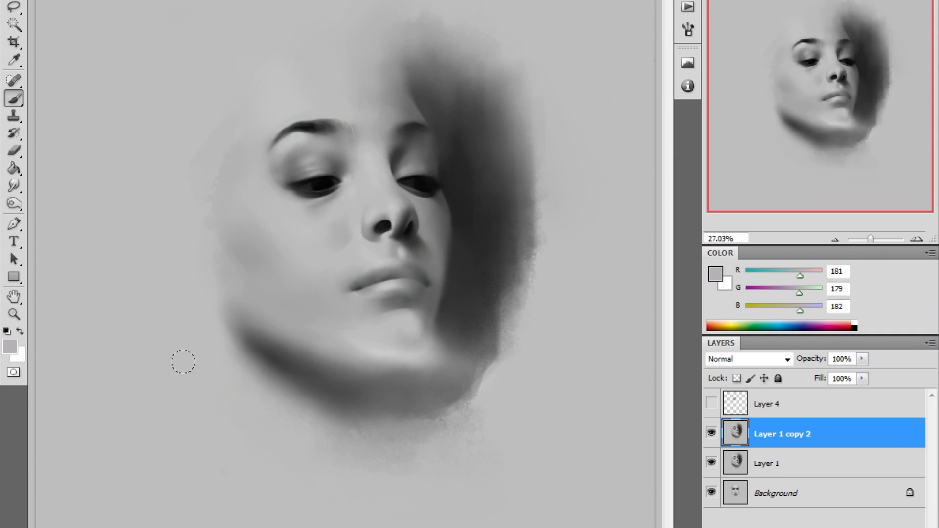
# - Touch up the near nostril with near-black sampled from it using the soft 100 px brush, and smudge it
pyautogui.keyDown('alt'); pyautogui.click(384, 227); pyautogui.keyUp('alt')
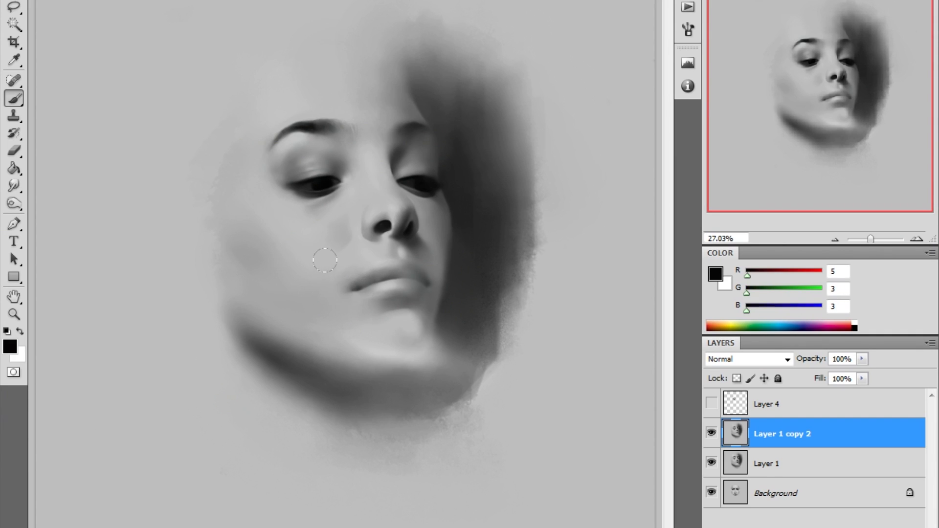
pyautogui.rightClick(383, 239)
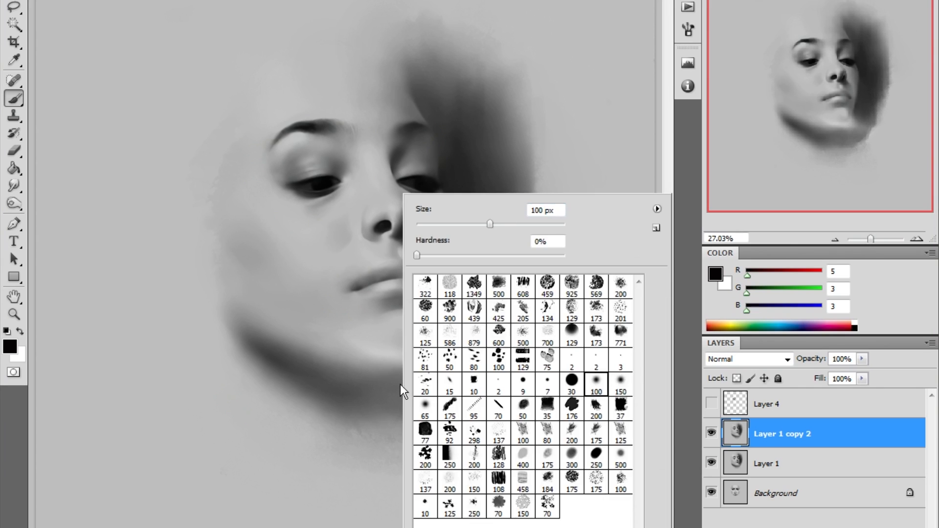
pyautogui.press('Escape')
pyautogui.press('r')
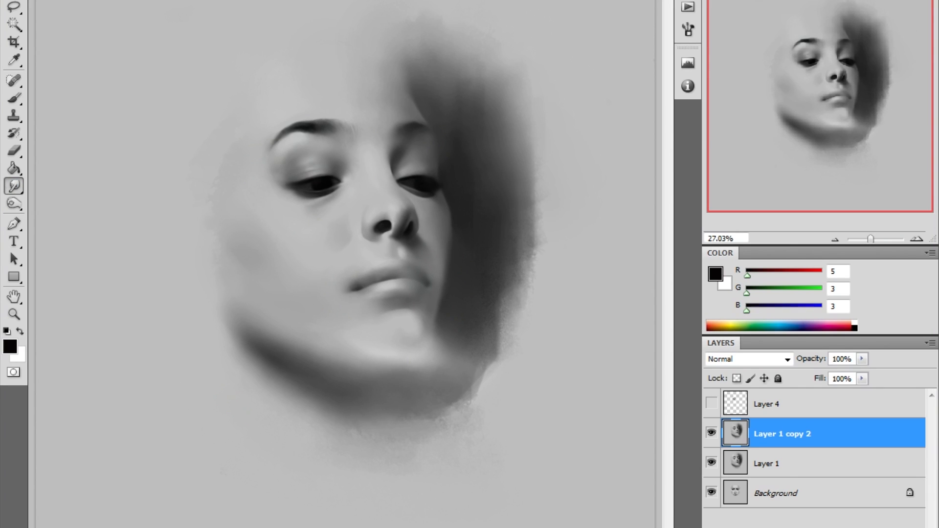
# - Paint light skin grey (192, 191, 191), sampled above the upper lip, beneath the near corner of the mouth
pyautogui.press('b')
pyautogui.keyDown('alt'); pyautogui.click(355, 281); pyautogui.keyUp('alt')
pyautogui.keyDown('alt'); pyautogui.click(384, 247); pyautogui.keyUp('alt')
pyautogui.rightClick(382, 252)
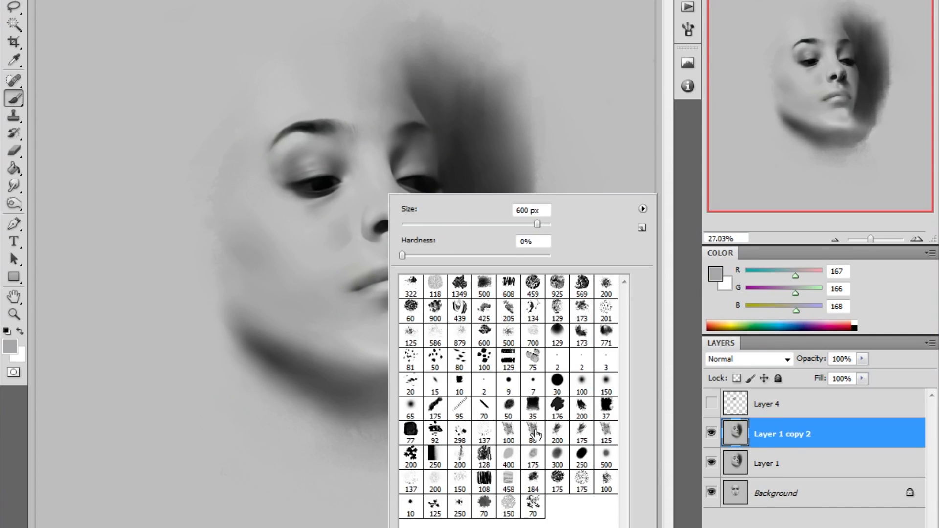
pyautogui.press('Escape')
pyautogui.keyDown('alt'); pyautogui.click(380, 256); pyautogui.keyUp('alt')
pyautogui.moveTo(361, 304); pyautogui.dragTo(366, 305)
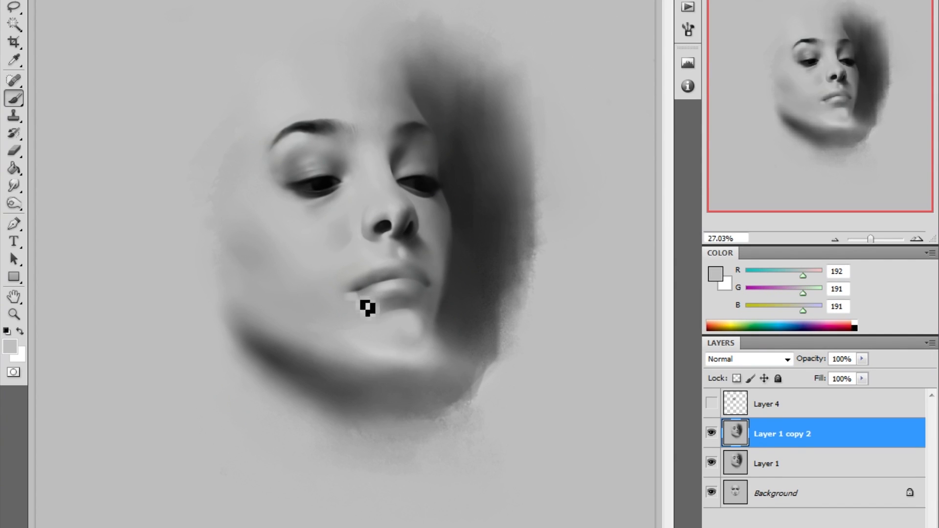
# - Smudge the skin below the mouth and the far side of the face, and darken the far eye with the Burn tool
pyautogui.press('r')
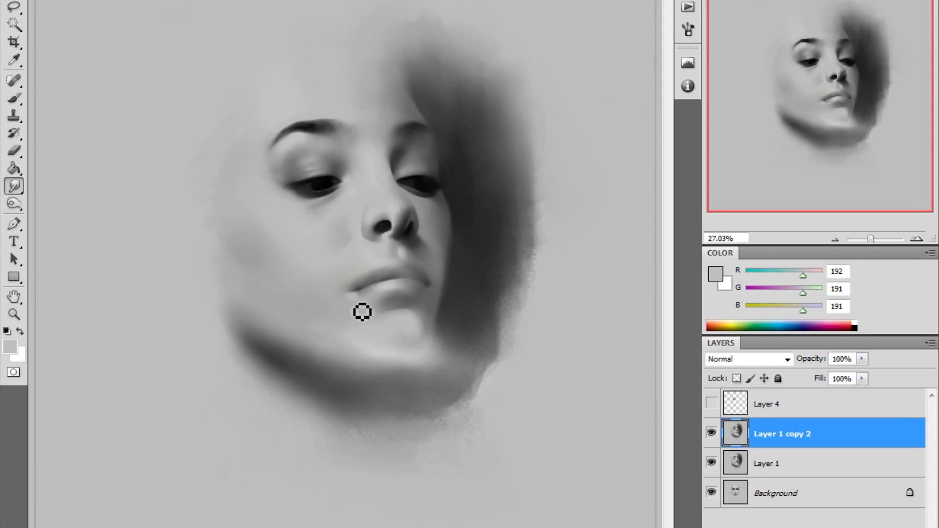
pyautogui.moveTo(361, 310); pyautogui.dragTo(377, 312)
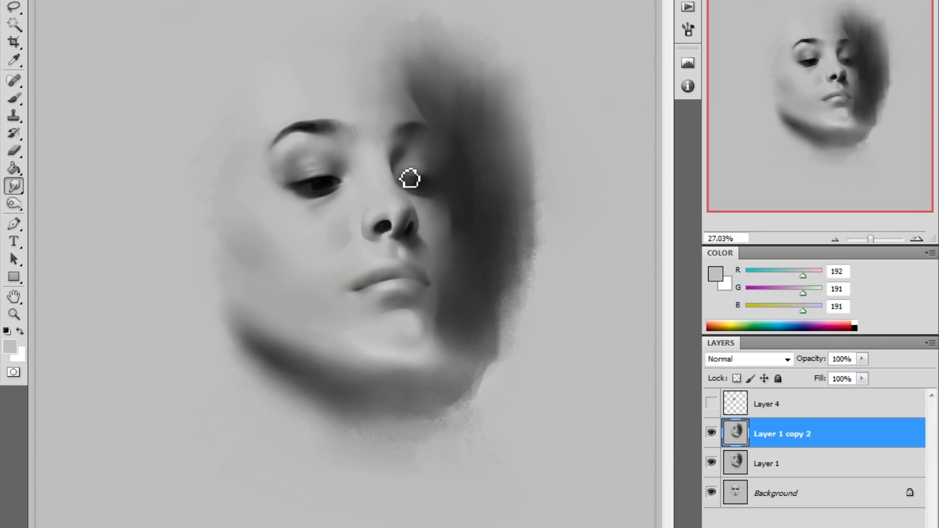
pyautogui.click(14, 203)
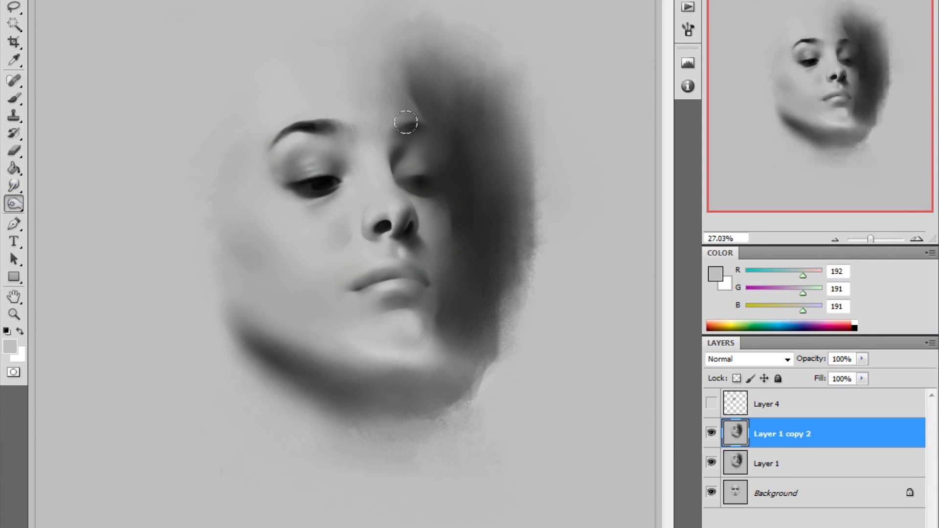
pyautogui.press('r')
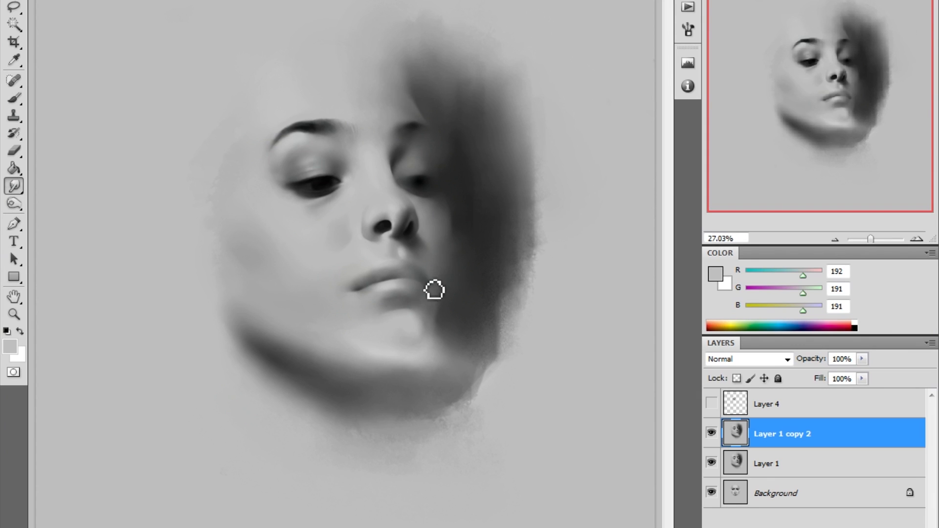
# - Paint a highlight along the nose bridge on a new layer using light grey (211, 211, 211)
pyautogui.press('b')
pyautogui.rightClick(388, 193)
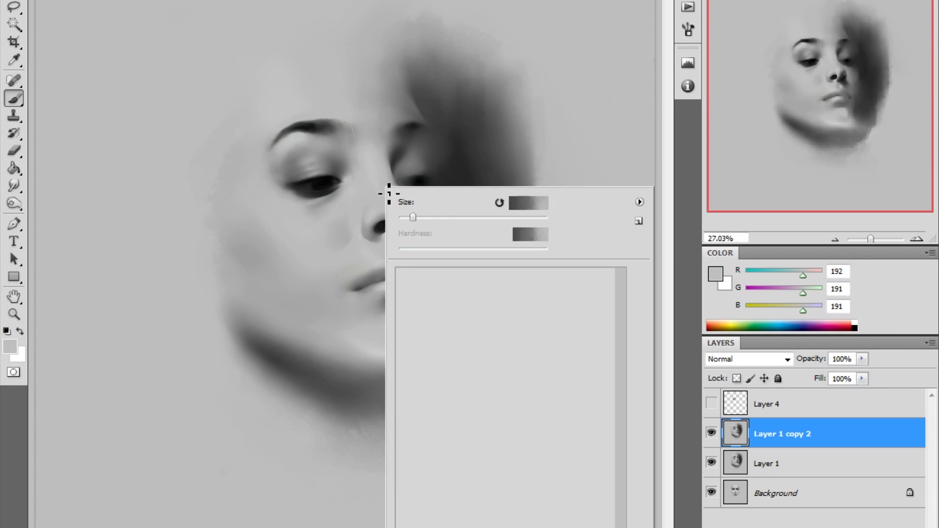
pyautogui.press('Escape')
pyautogui.click(716, 274)
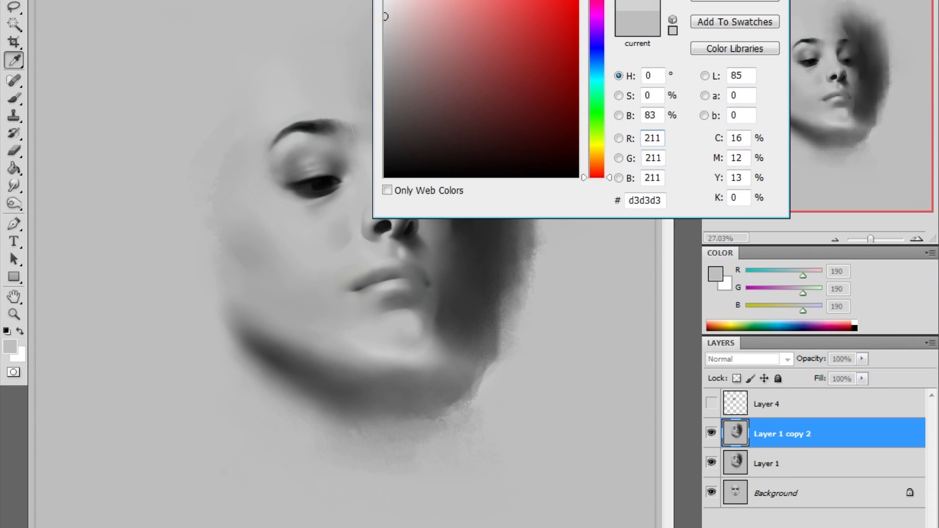
pyautogui.press('Return')
pyautogui.hotkey('ctrl', 'shift', 'alt', 'n')
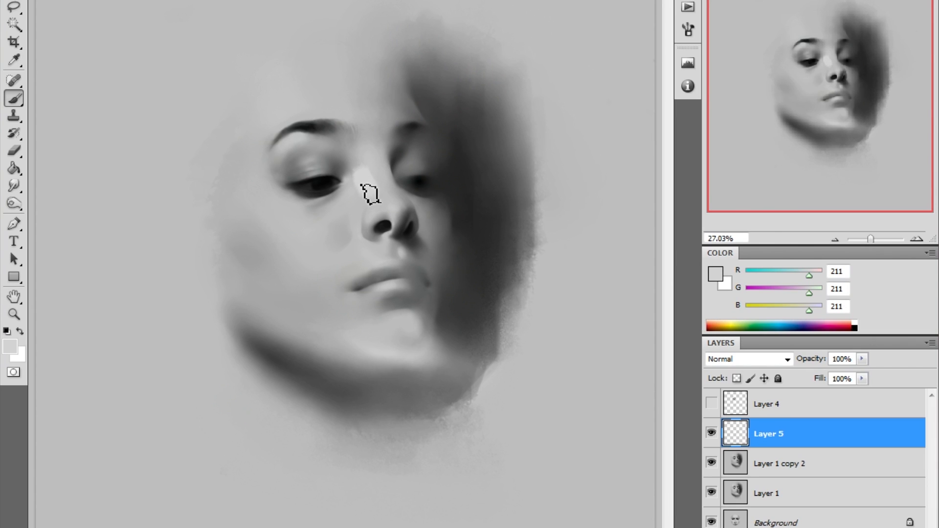
pyautogui.moveTo(370, 195); pyautogui.dragTo(373, 197)
# - Soften the nose-bridge highlight by erasing and smudging its edges, and compare the face with the highlight layer hidden and shown
pyautogui.press('e')
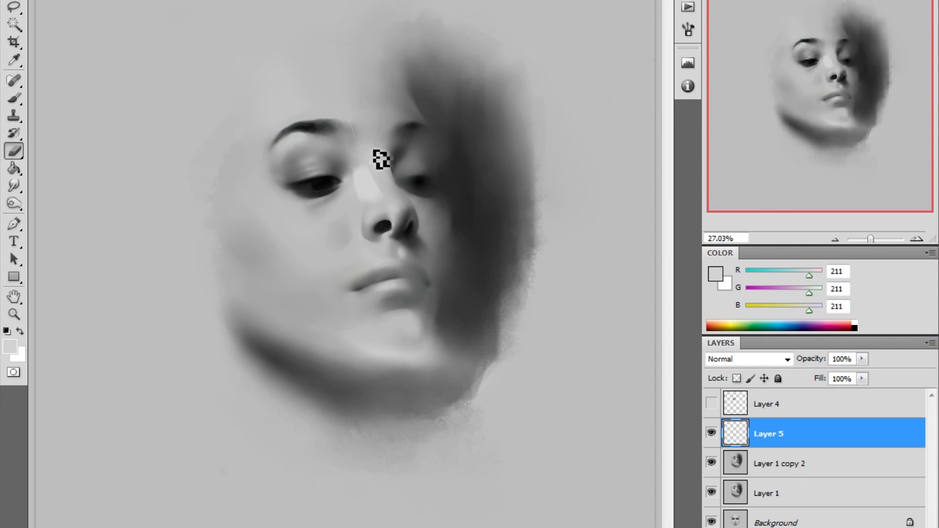
pyautogui.press('r')
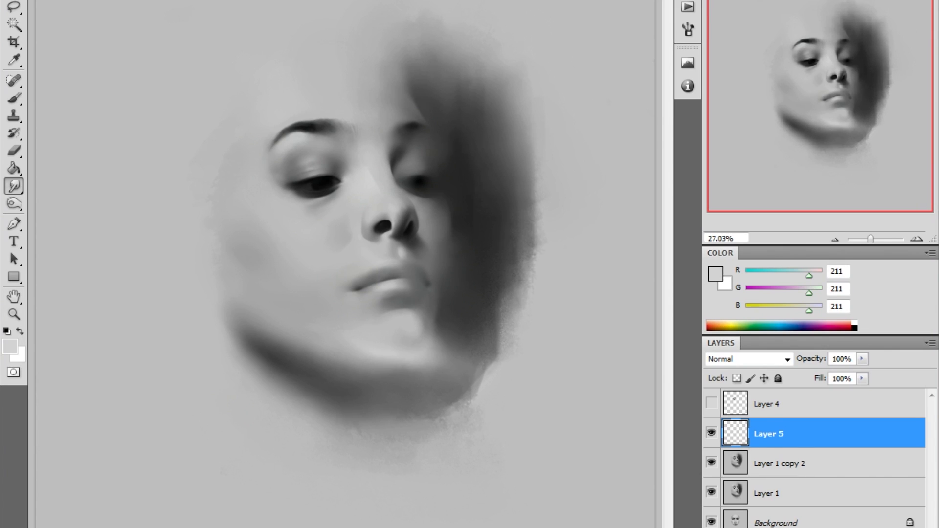
pyautogui.press('e')
pyautogui.click(712, 434)
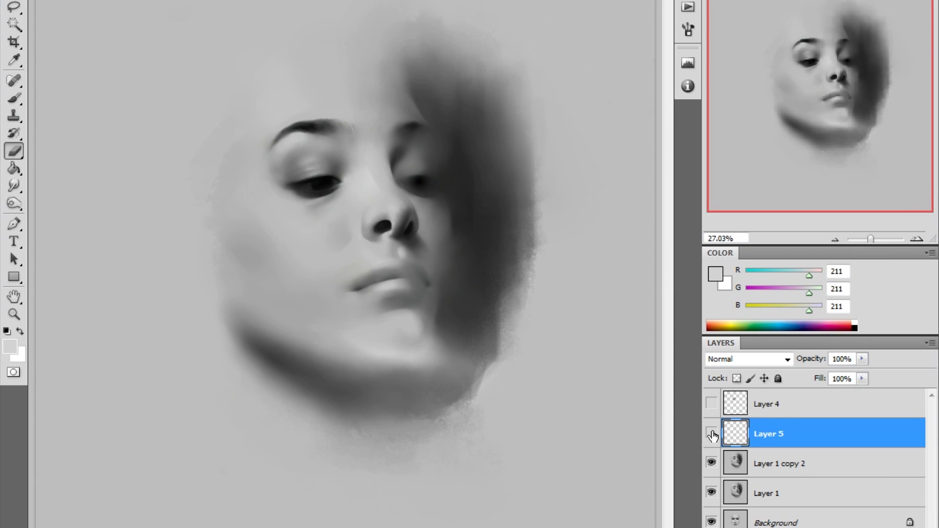
pyautogui.click(712, 433)
pyautogui.rightClick(850, 429)
pyautogui.click(822, 132)
pyautogui.click(441, 102)
pyautogui.hotkey('ctrl', 'e')
# - Warp the nose-bridge highlight on Layer 5, pulling its far edge inward toward the bridge
pyautogui.hotkey('ctrl', 't')
pyautogui.rightClick(391, 177)
pyautogui.click(416, 284)
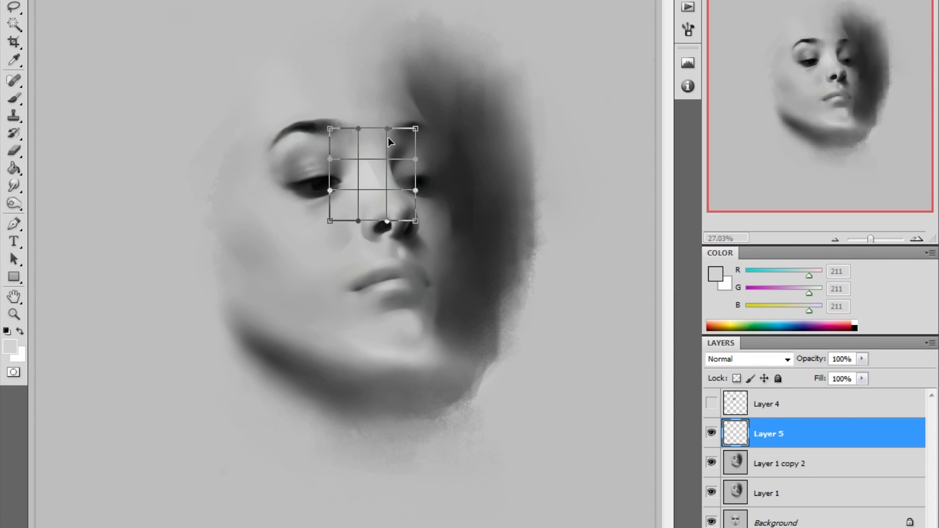
pyautogui.moveTo(414, 160); pyautogui.dragTo(393, 164)
pyautogui.press('Return')
pyautogui.hotkey('ctrl', 't')
pyautogui.press('Escape')
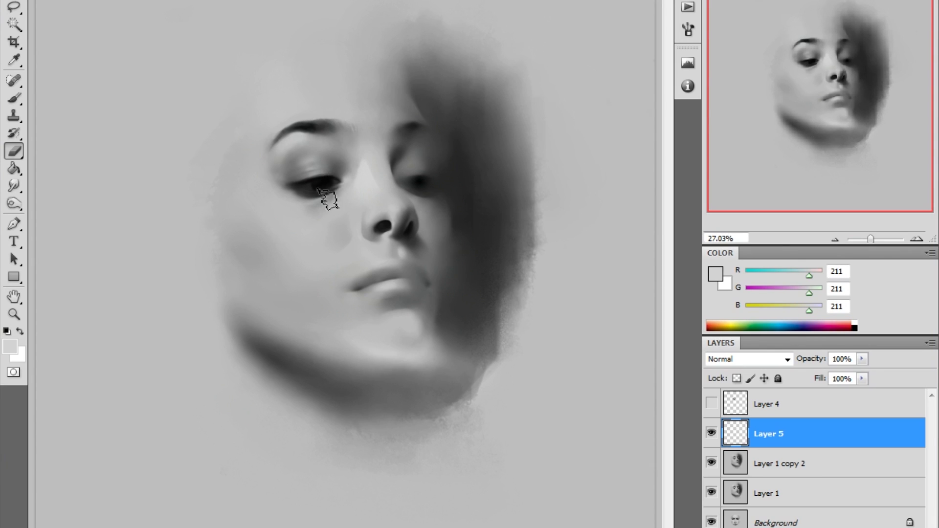
# - Smudge the nose-bridge highlight, sample near-black (10, 7, 8) from the near eye, and check the portrait mirrored
pyautogui.press('r')
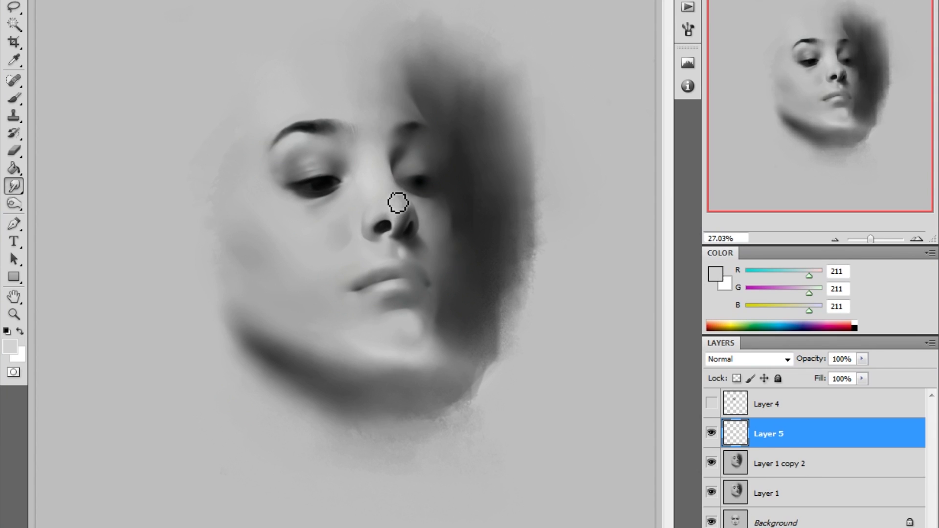
pyautogui.press('b')
pyautogui.rightClick(456, 175)
pyautogui.keyDown('alt'); pyautogui.click(320, 185); pyautogui.keyUp('alt')
pyautogui.rightClick(397, 133)
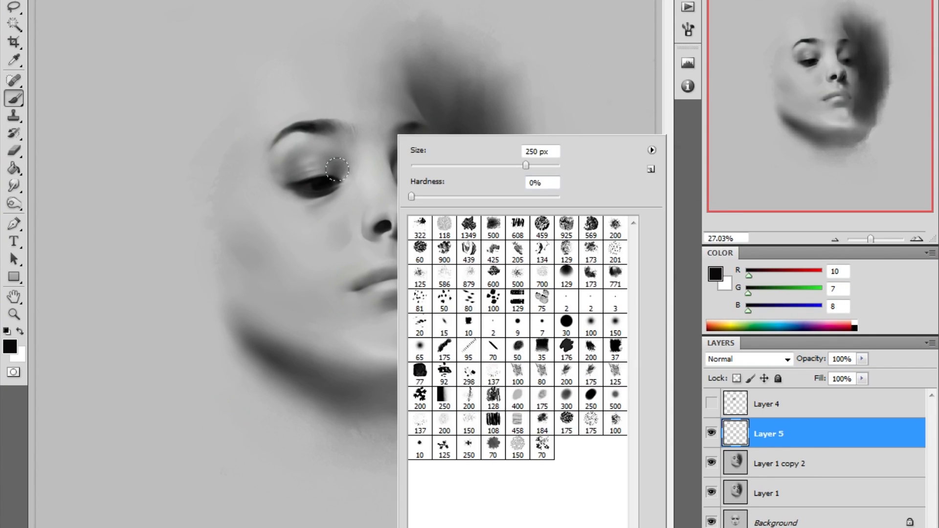
pyautogui.press('Escape')
pyautogui.hotkey('ctrl', 'shift', 'h')
pyautogui.hotkey('ctrl', 'shift', 'h')
pyautogui.press('r')
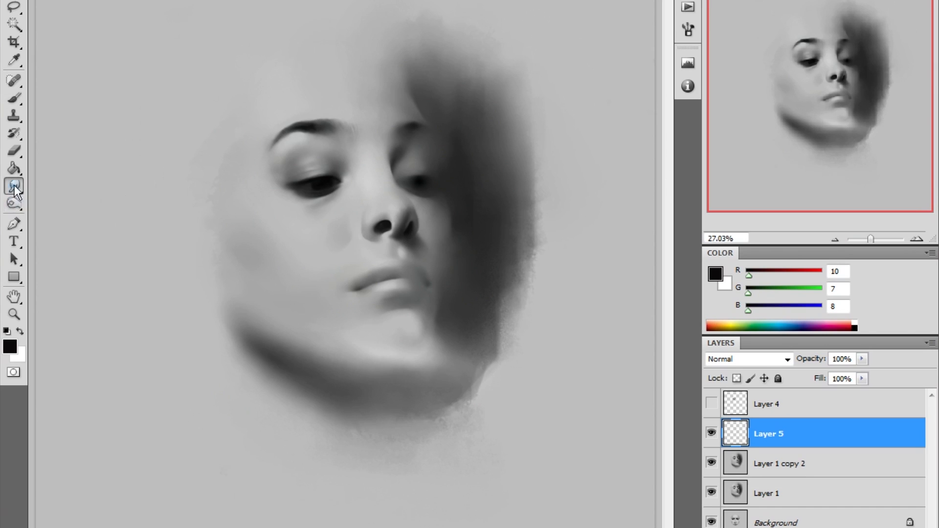
# - Review an earlier Eraser state in the history and stamp the visible layers into a new layer
pyautogui.click(714, 494)
pyautogui.hotkey('ctrl', 'e')
pyautogui.hotkey('ctrl', 'a')
pyautogui.click(688, 1)
pyautogui.moveTo(667, 405); pyautogui.dragTo(671, 84)
pyautogui.click(607, 322)
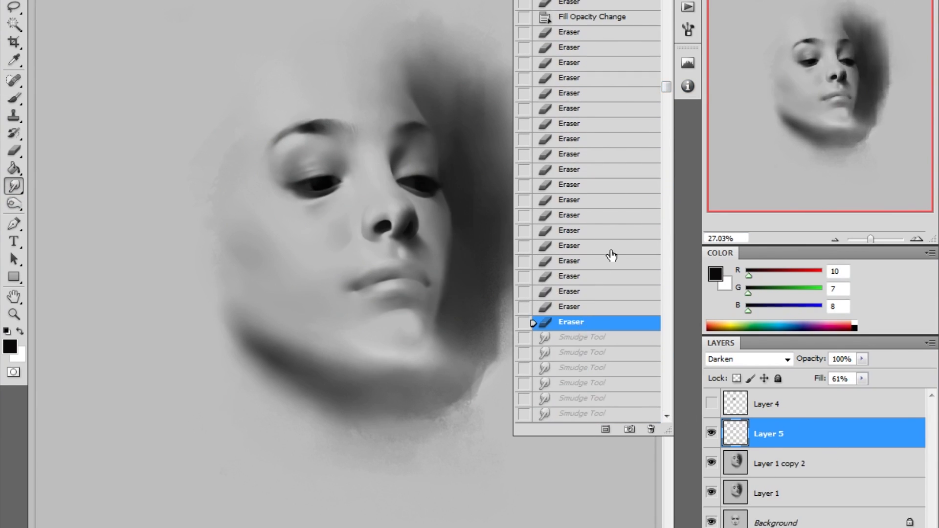
pyautogui.hotkey('ctrl', 'shift', 'alt', 'e')
pyautogui.press('e')
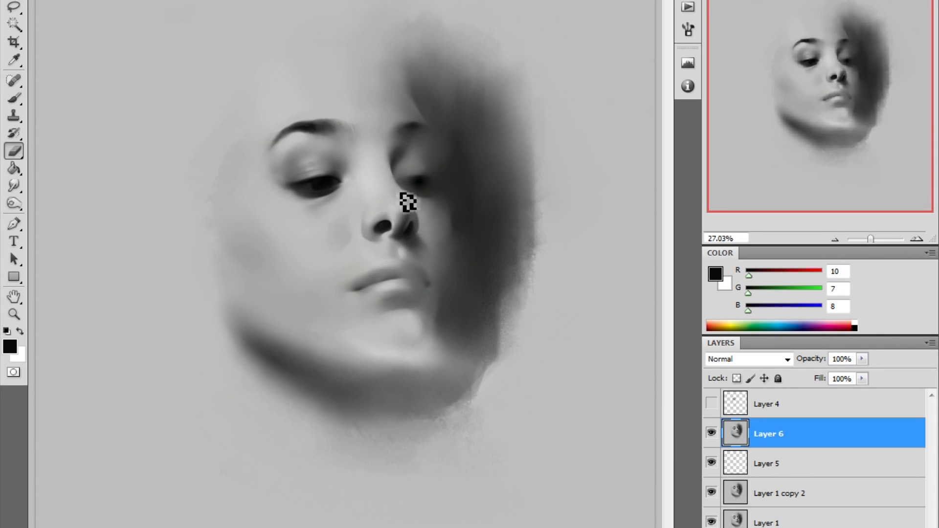
# - Refine the far edge of the nose bridge with sampled greys (165, 167 and 182) and the Smudge tool
pyautogui.press('b')
pyautogui.scroll(8, 411, 212)
pyautogui.keyDown('alt'); pyautogui.click(308, 211); pyautogui.keyUp('alt')
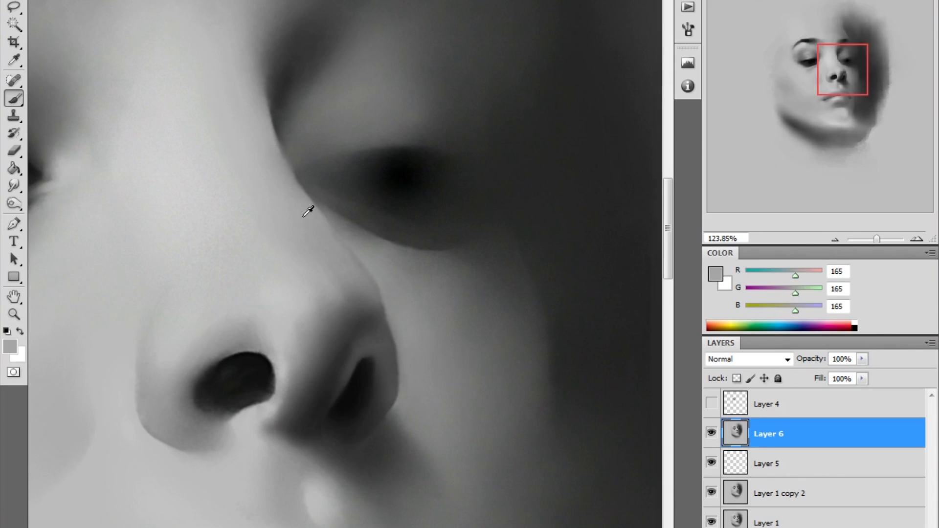
pyautogui.keyDown('alt'); pyautogui.click(284, 183); pyautogui.keyUp('alt')
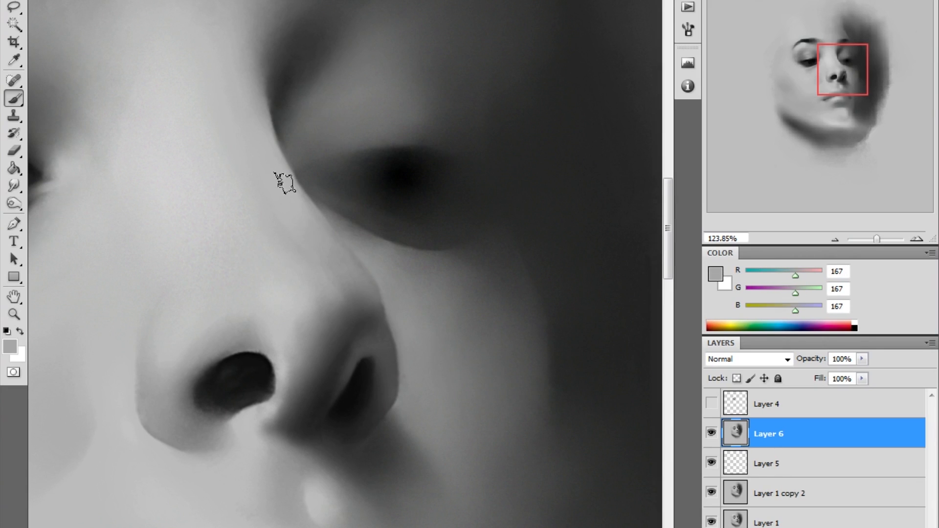
pyautogui.keyDown('alt'); pyautogui.click(287, 186); pyautogui.keyUp('alt')
pyautogui.press('r')
pyautogui.hotkey('ctrl', '0')
pyautogui.press('z')
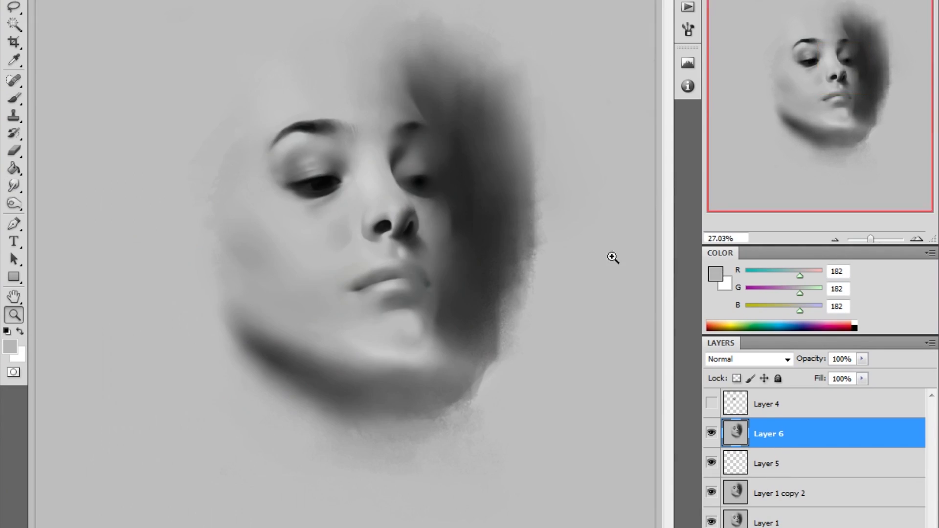
# - Choose another brush tip and add a new layer with its blend mode set to Darken
pyautogui.press('b')
pyautogui.rightClick(437, 194)
pyautogui.click(632, 384)
pyautogui.press('Return')
pyautogui.hotkey('ctrl', 'shift', 'alt', 'n')
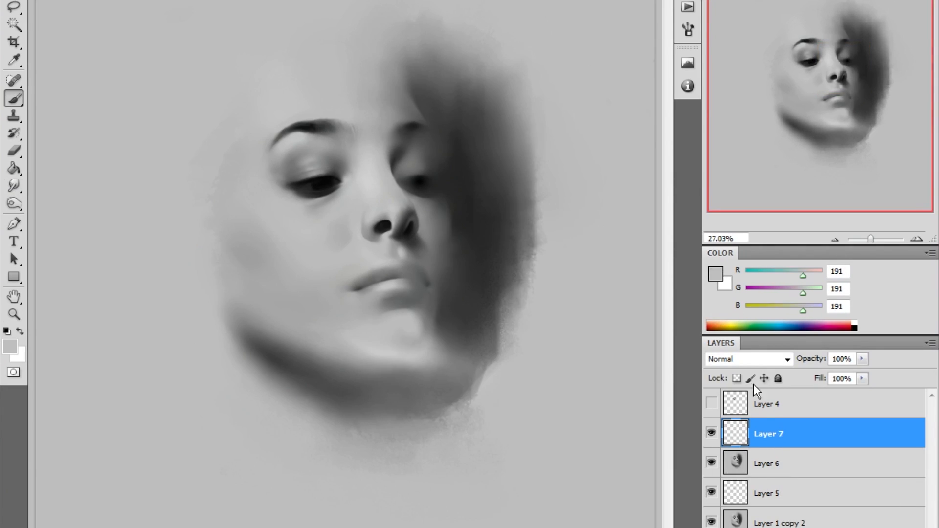
pyautogui.click(753, 360)
pyautogui.click(734, 40)
# - Shade the far side of the nose bridge in dark grey (59, 58, 58) and clean the contour with the Eraser
pyautogui.keyDown('alt'); pyautogui.click(406, 141); pyautogui.keyUp('alt')
pyautogui.press('z')
pyautogui.moveTo(279, 94)
pyautogui.mouseDown()
pyautogui.moveTo(391, 163)
pyautogui.moveTo(538, 298)
pyautogui.mouseUp()
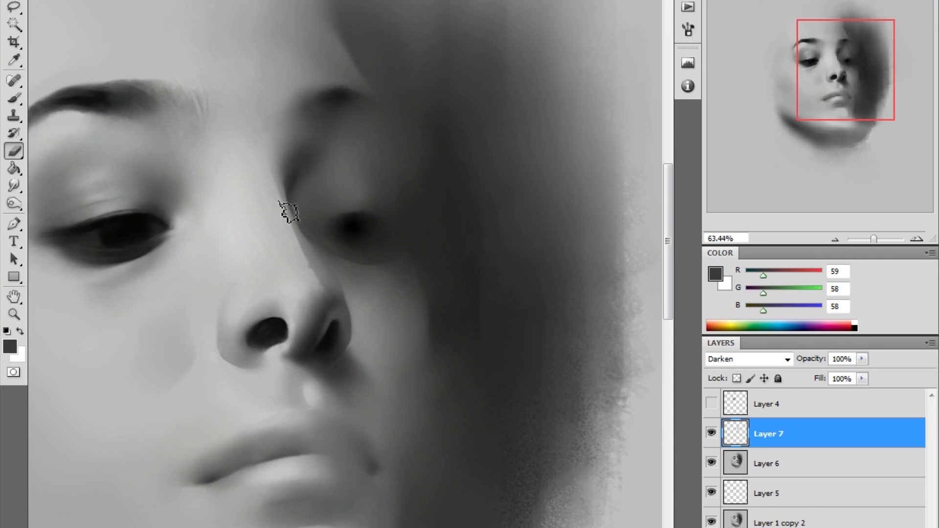
pyautogui.press('e')
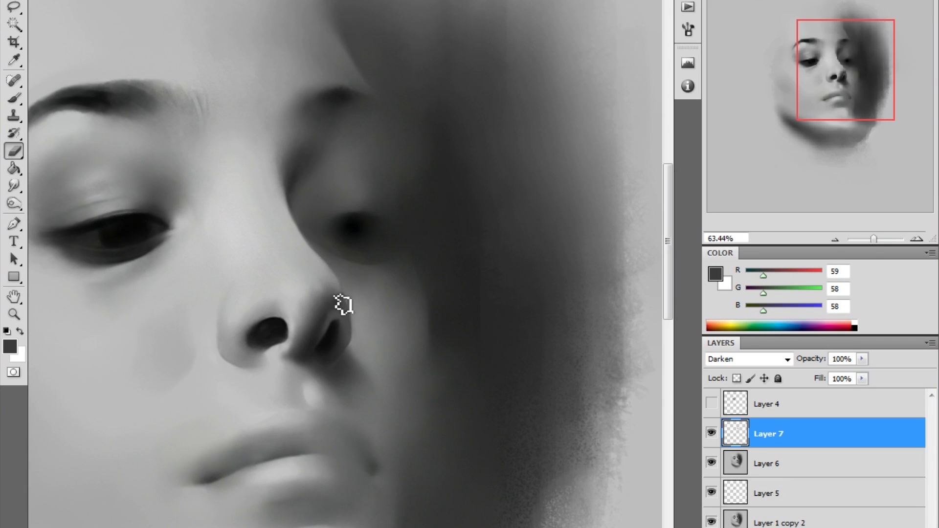
pyautogui.scroll(-3, 422, 224)
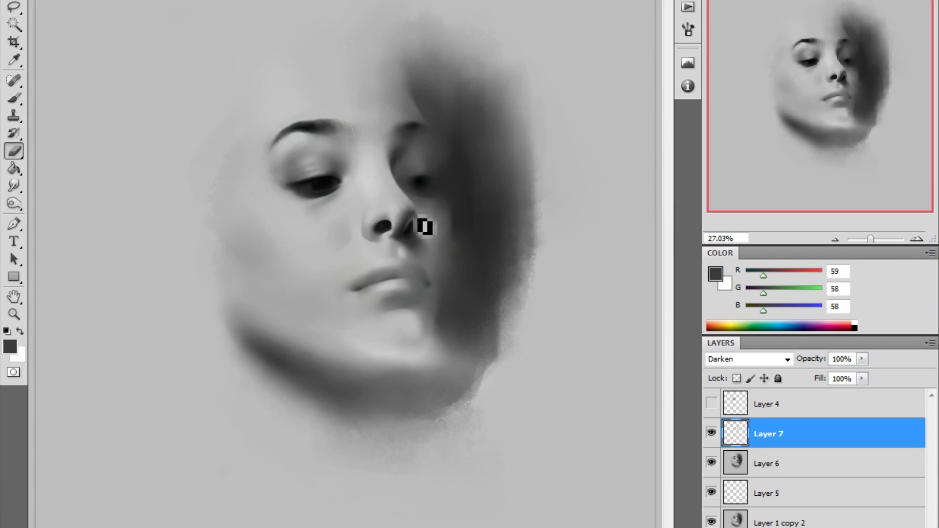
# - Continue the shading beside the nose bridge in grey (81, 80, 79), comparing the face with the layer hidden and shown
pyautogui.scroll(5, 455, 251)
pyautogui.press('b')
pyautogui.click(711, 434)
pyautogui.click(712, 434)
pyautogui.press('e')
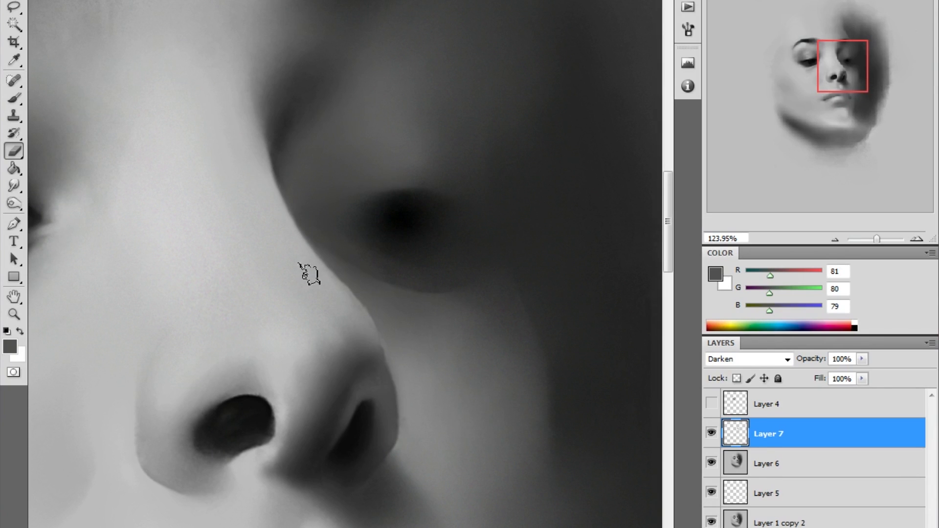
# - Rework the shadow along the nose edge with sampled greys (89, 87, 86) and (99, 98, 98), and erase the excess
pyautogui.hotkey('ctrl', 'alt', 'z')
pyautogui.press('b')
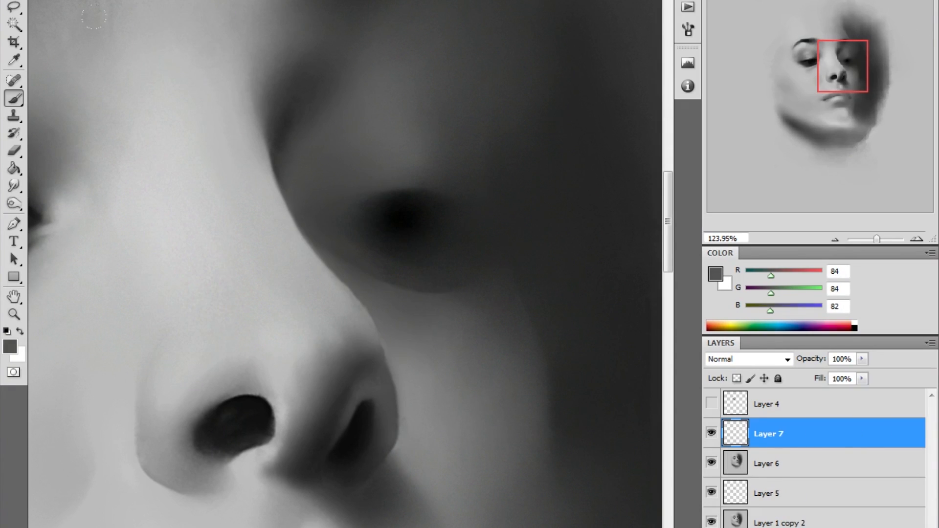
pyautogui.hotkey('ctrl', 'shift', 'z')
pyautogui.keyDown('alt'); pyautogui.click(346, 269); pyautogui.keyUp('alt')
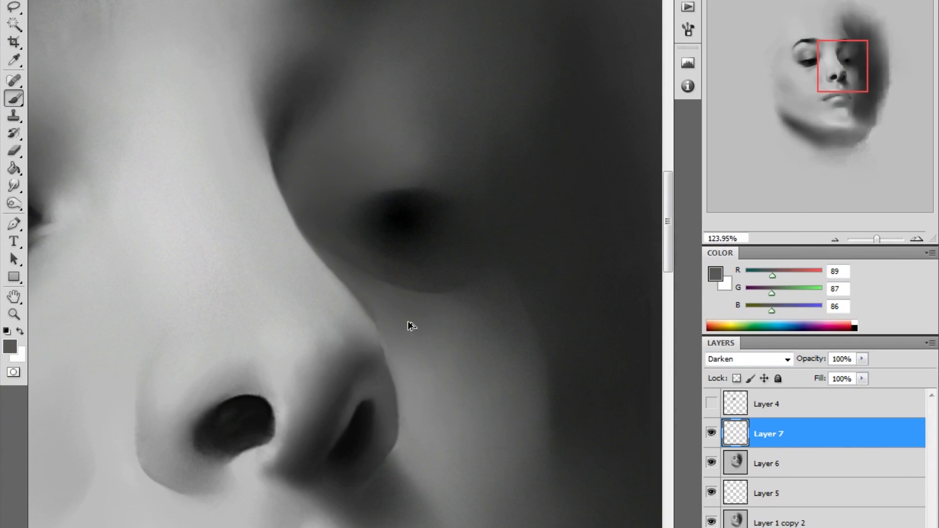
pyautogui.keyDown('alt'); pyautogui.click(312, 248); pyautogui.keyUp('alt')
pyautogui.press('e')
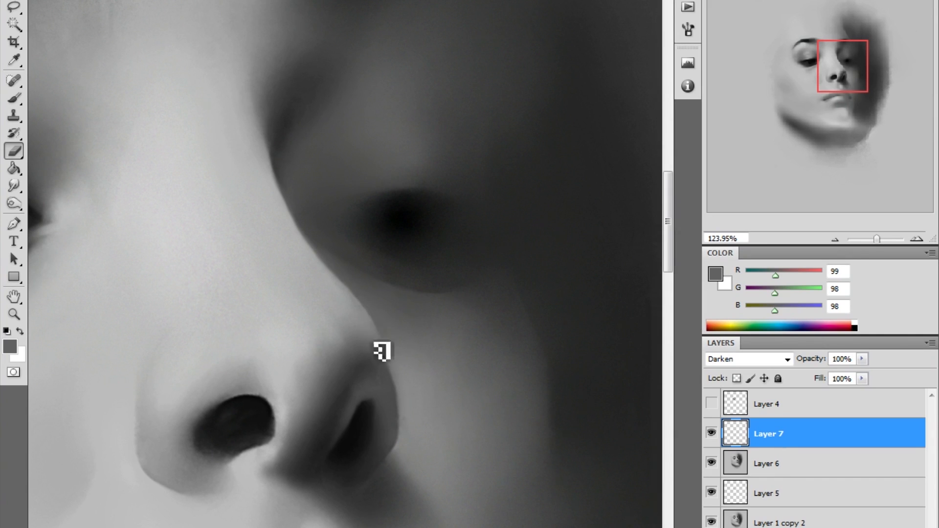
# - Remove Layer 7, move Layer 6 beneath the old highlight Layer 5, and delete Layer 5
pyautogui.hotkey('ctrl', '0')
pyautogui.press('Delete')
pyautogui.moveTo(717, 444); pyautogui.dragTo(846, 463)
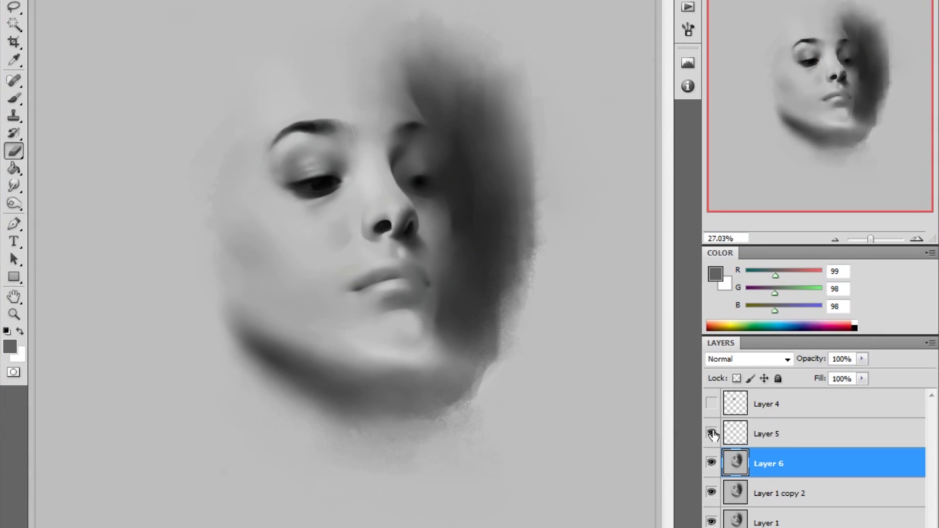
pyautogui.click(719, 435)
pyautogui.press('Delete')
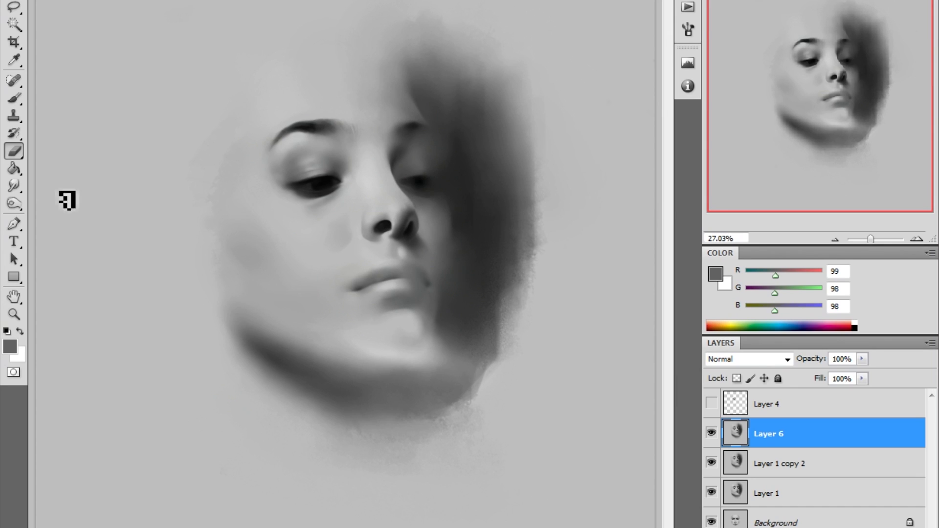
# - Copy the shadowed far side of the face to its own layer and merge it down into Layer 6
pyautogui.press('r')
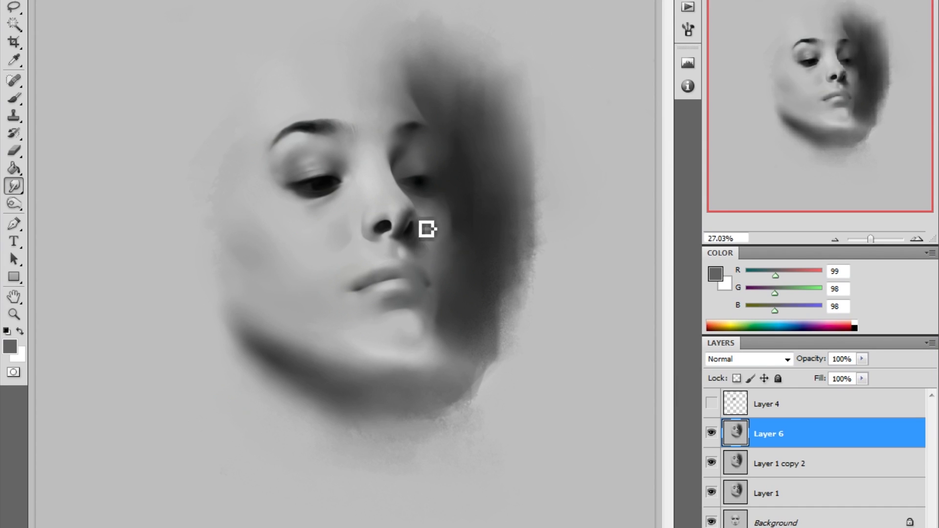
pyautogui.hotkey('ctrl', 'j')
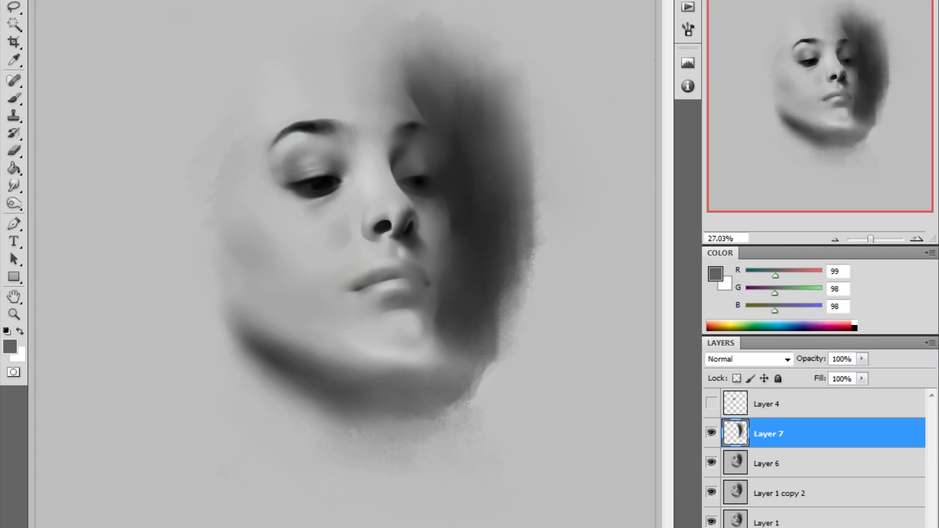
pyautogui.rightClick(811, 434)
pyautogui.click(838, 391)
pyautogui.press('b')
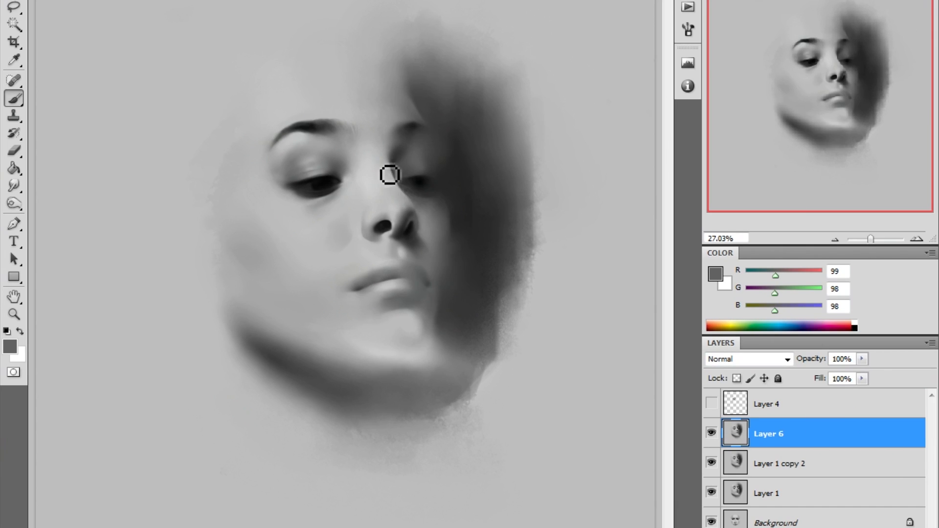
# - Lighten the near eye in pale grey (190, 187, 187) on a new layer, erase the excess and merge it down
pyautogui.hotkey('ctrl', 'shift', 'alt', 'n')
pyautogui.keyDown('alt'); pyautogui.click(333, 182); pyautogui.keyUp('alt')
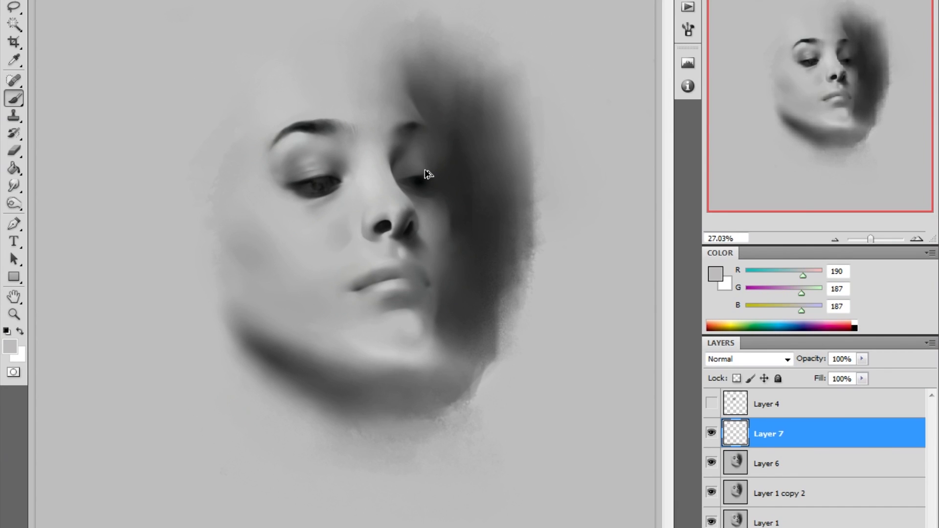
pyautogui.press('e')
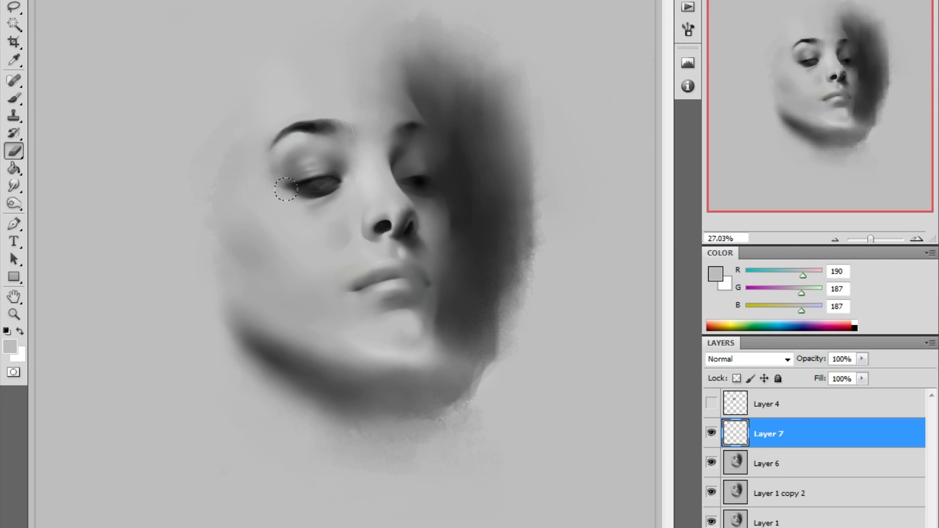
pyautogui.hotkey('ctrl', 'e')
# - Try a near-black (12, 12, 13) stroke beside the near cheek with a different brush tip
pyautogui.press('b')
pyautogui.rightClick(363, 194)
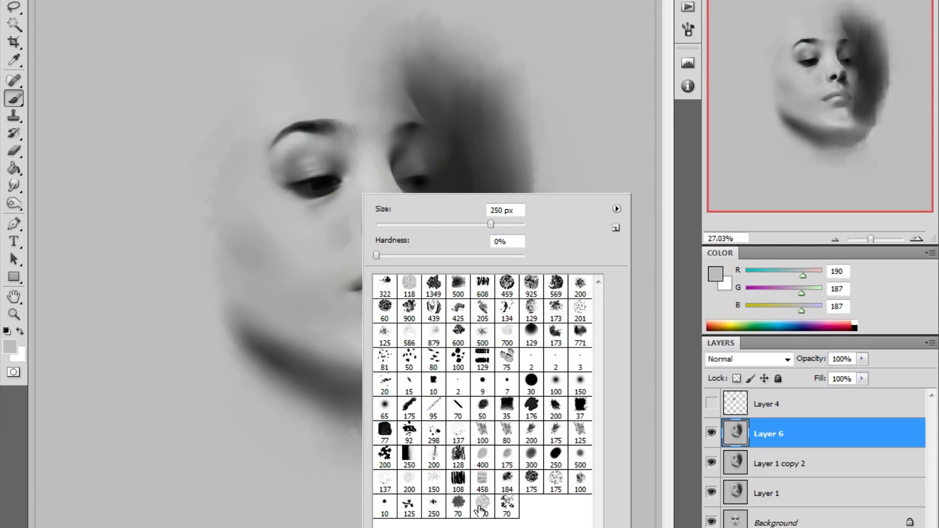
pyautogui.click(507, 434)
pyautogui.click(192, 423)
pyautogui.keyDown('alt'); pyautogui.click(318, 183); pyautogui.keyUp('alt')
pyautogui.moveTo(205, 289); pyautogui.dragTo(98, 392)
pyautogui.hotkey('ctrl', 'z')
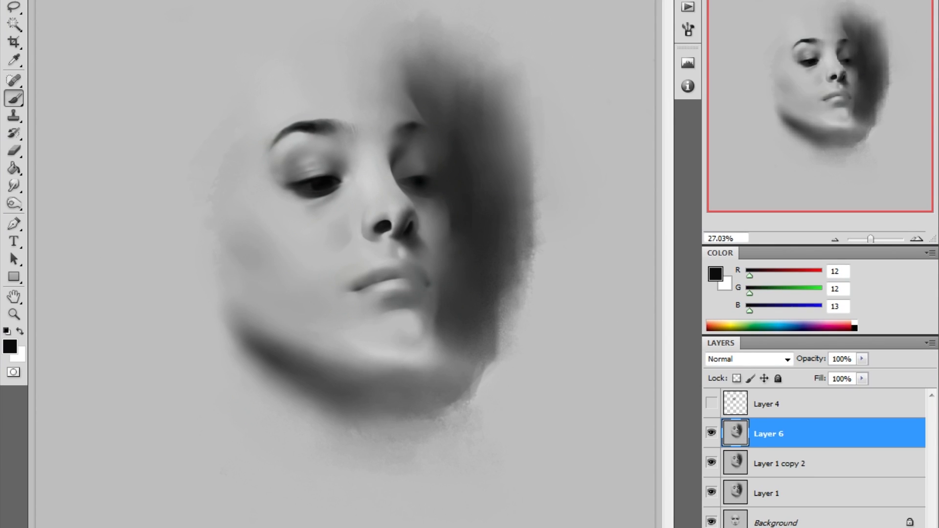
# - Paint a textured cheek shadow in dark grey (90, 90, 90) on the near cheek and blend it with the Smudge tool
pyautogui.click(10, 347)
pyautogui.moveTo(392, 113); pyautogui.dragTo(307, 110)
pyautogui.press('Return')
pyautogui.moveTo(237, 247); pyautogui.dragTo(262, 269)
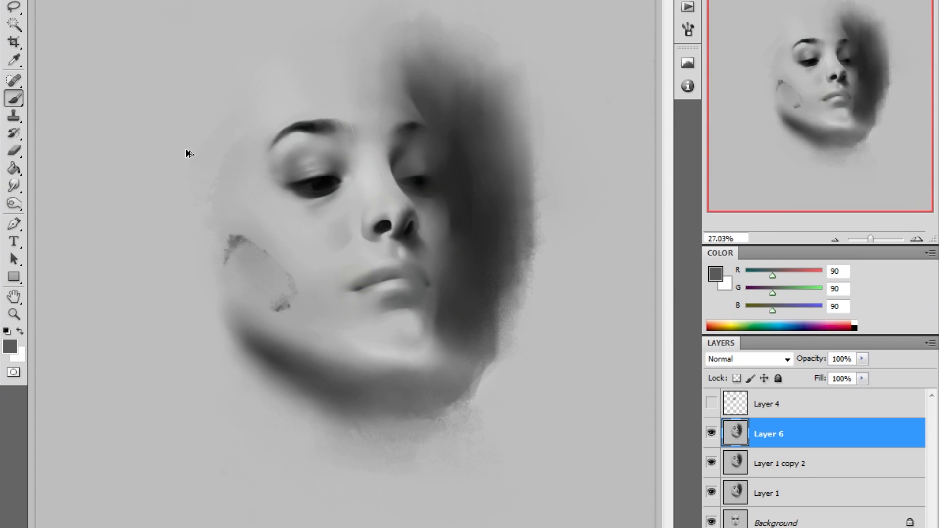
pyautogui.moveTo(221, 230); pyautogui.dragTo(286, 287)
pyautogui.press('r')
pyautogui.rightClick(255, 265)
pyautogui.doubleClick(345, 507)
# - Deepen and blend the near cheek's shading, sampling near-black (16, 16, 14) and (13, 6, 12)
pyautogui.press('b')
pyautogui.rightClick(398, 194)
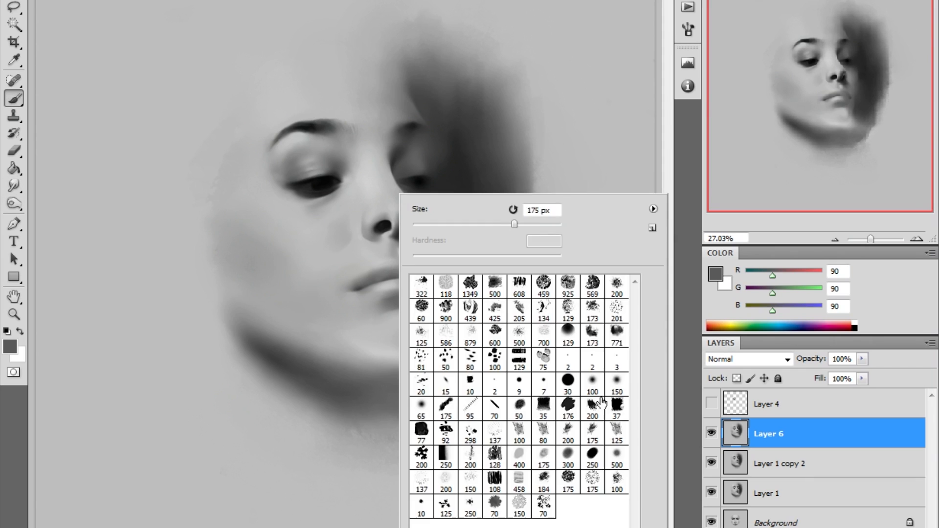
pyautogui.press('Escape')
pyautogui.keyDown('alt'); pyautogui.click(410, 163); pyautogui.keyUp('alt')
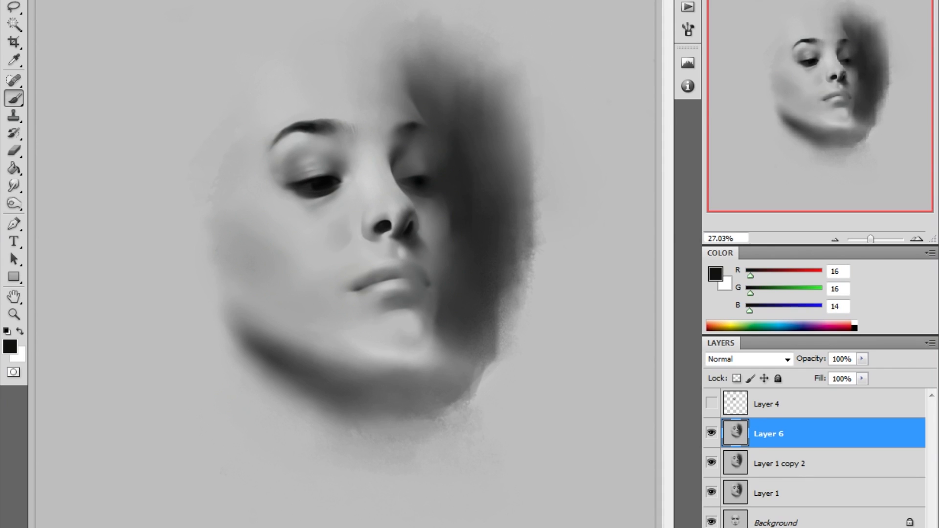
pyautogui.rightClick(312, 205)
pyautogui.press('Escape')
pyautogui.press('r')
pyautogui.press('b')
pyautogui.keyDown('alt'); pyautogui.click(272, 154); pyautogui.keyUp('alt')
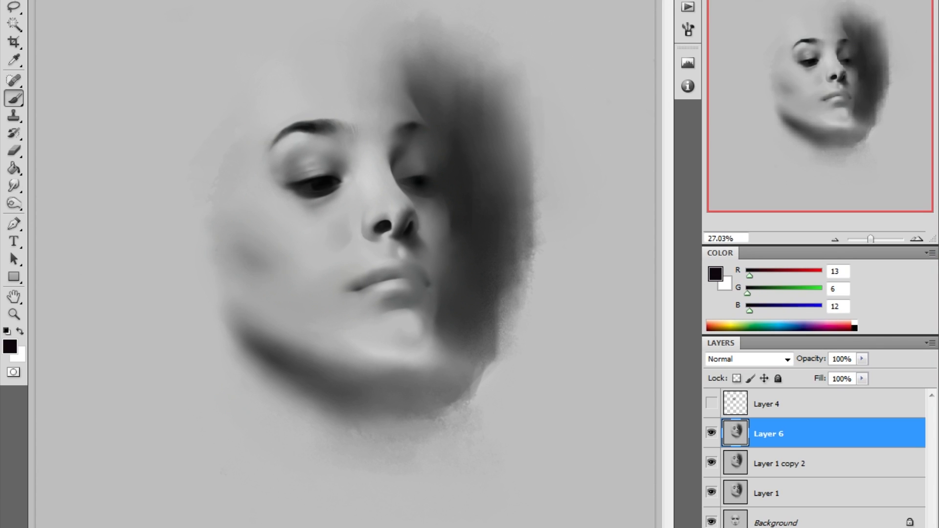
# - Mirror the canvas and trim the outer contour of the near cheek with background grey (190, 190, 190)
pyautogui.hotkey('ctrl', 'shift', 'h')
pyautogui.keyDown('alt'); pyautogui.click(446, 151); pyautogui.keyUp('alt')
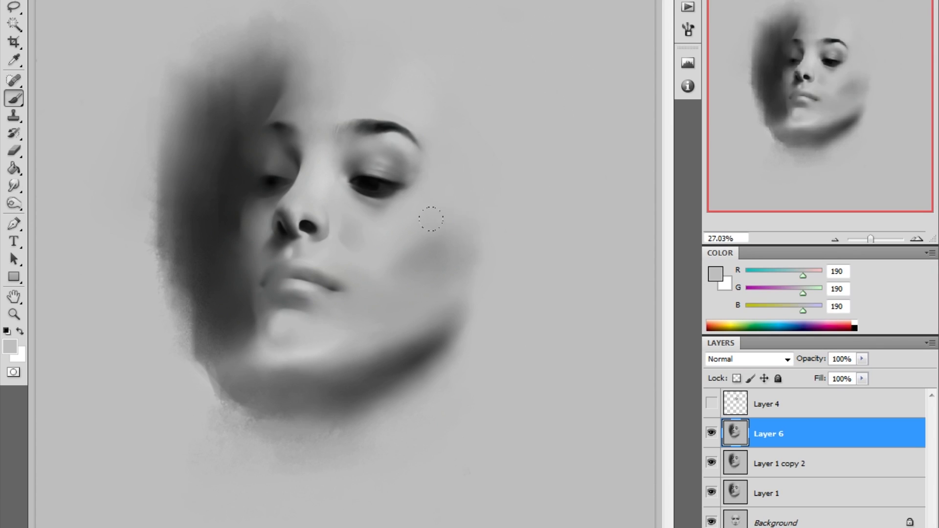
pyautogui.moveTo(464, 241); pyautogui.dragTo(453, 318)
# - Touch up the near eye with sampled near-black (8, 5, 4) and dark grey (89, 89, 90), checking it with the canvas flipped
pyautogui.keyDown('alt'); pyautogui.click(269, 81); pyautogui.keyUp('alt')
pyautogui.keyDown('alt'); pyautogui.click(366, 185); pyautogui.keyUp('alt')
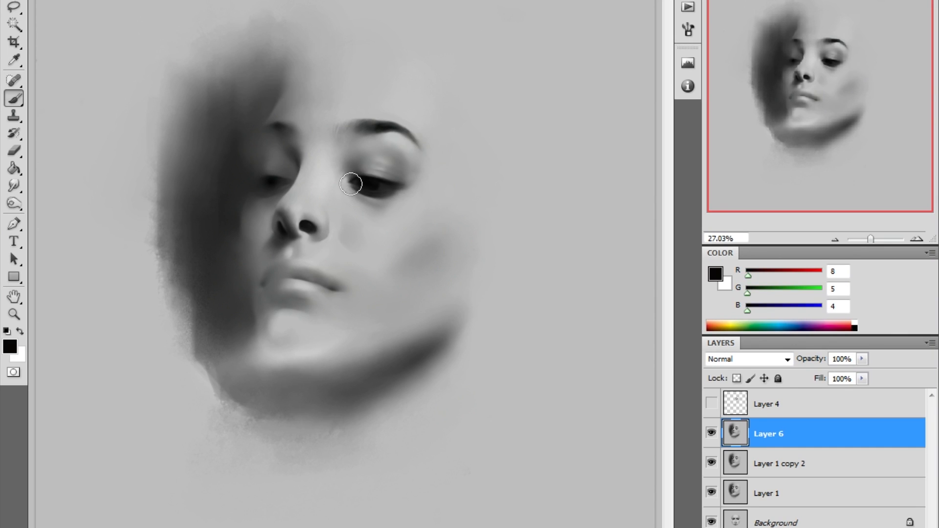
pyautogui.keyDown('alt'); pyautogui.click(351, 168); pyautogui.keyUp('alt')
pyautogui.hotkey('ctrl', 'shift', 'h')
pyautogui.hotkey('ctrl', 'shift', 'h')
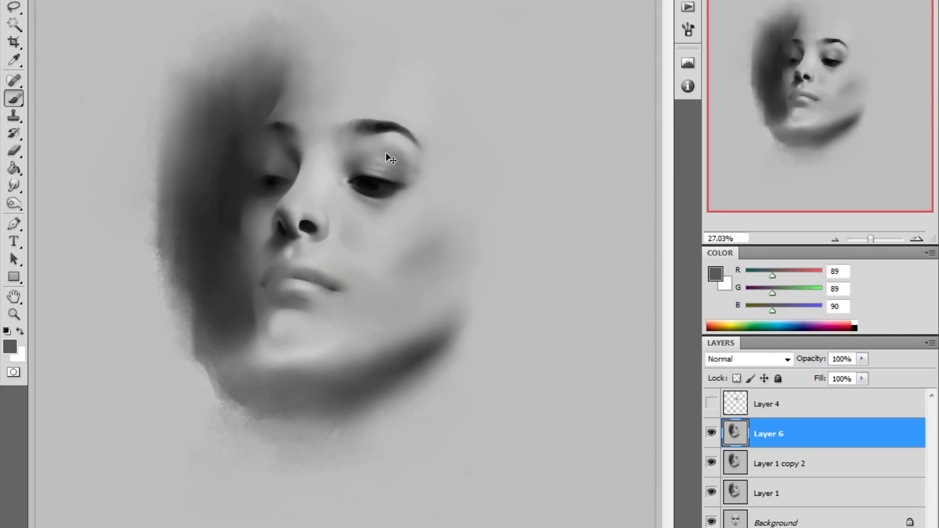
# - Mirror the canvas, undo the stray stroke, and add a new layer for painting light tone along the nose bridge
pyautogui.hotkey('ctrl', 'shift', 'h')
pyautogui.moveTo(403, 199)
pyautogui.mouseDown()
pyautogui.moveTo(376, 149)
pyautogui.moveTo(402, 194)
pyautogui.moveTo(383, 159)
pyautogui.mouseUp()
pyautogui.hotkey('ctrl', 'alt', 'z')
pyautogui.hotkey('ctrl', 'alt', 'z')
pyautogui.click(867, 527)
pyautogui.rightClick(319, 175)
pyautogui.click(645, 316)
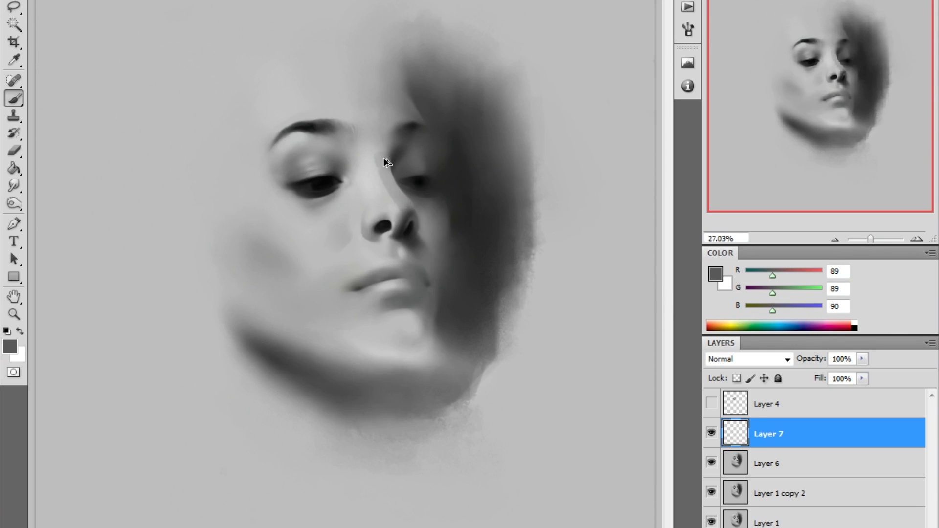
# - Smudge and erase the nose bridge edge on Layer 7, set the layer's blend mode to Darken and compare it hidden and shown
pyautogui.click(14, 186)
pyautogui.click(749, 359)
pyautogui.click(739, 7)
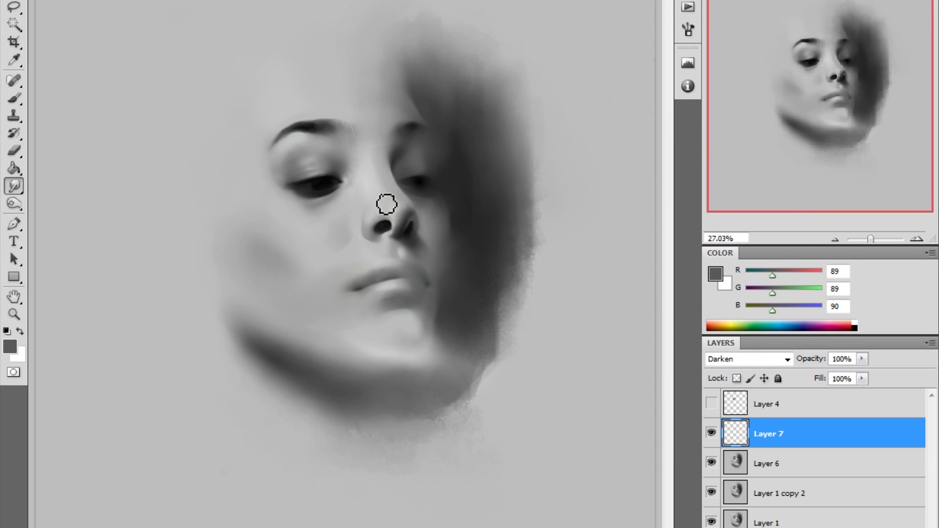
pyautogui.press('e')
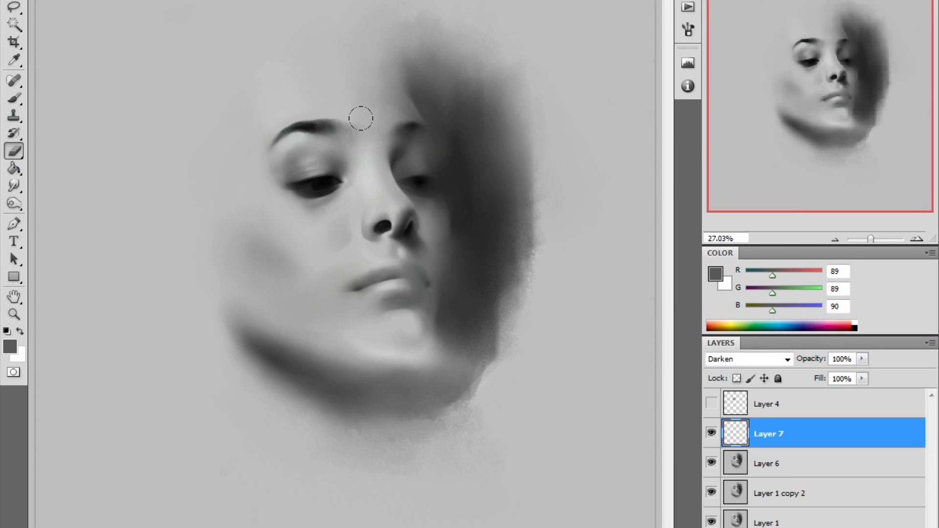
pyautogui.click(712, 434)
pyautogui.click(712, 434)
# - Touch up the eye area with near-black (6, 3, 5) sampled from the near eye, and merge Layer 7 down into Layer 6
pyautogui.press('b')
pyautogui.rightClick(426, 193)
pyautogui.click(594, 419)
pyautogui.keyDown('alt'); pyautogui.click(322, 186); pyautogui.keyUp('alt')
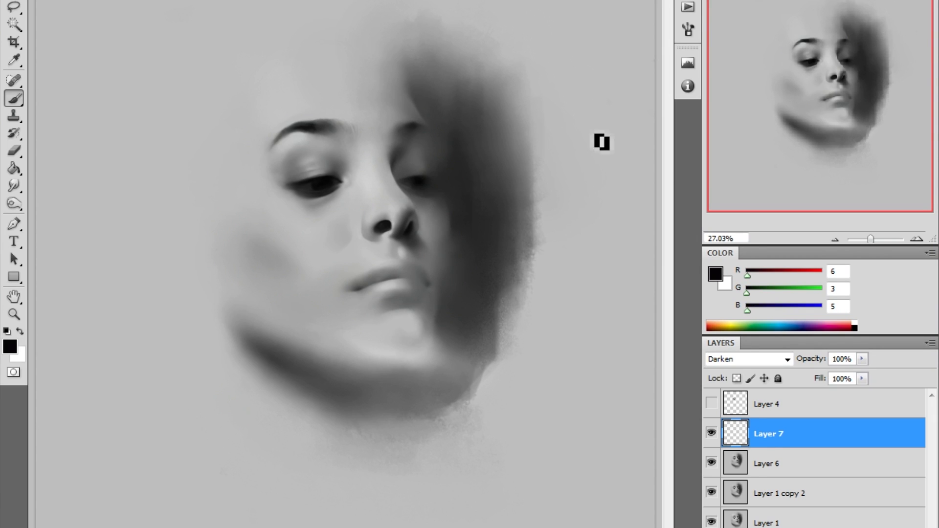
pyautogui.press('w')
pyautogui.click(122, 57)
pyautogui.hotkey('ctrl', 'e')
# - Select the near eye's dark iris with the Magic Wand and lower its lightness with Hue/Saturation
pyautogui.click(322, 182)
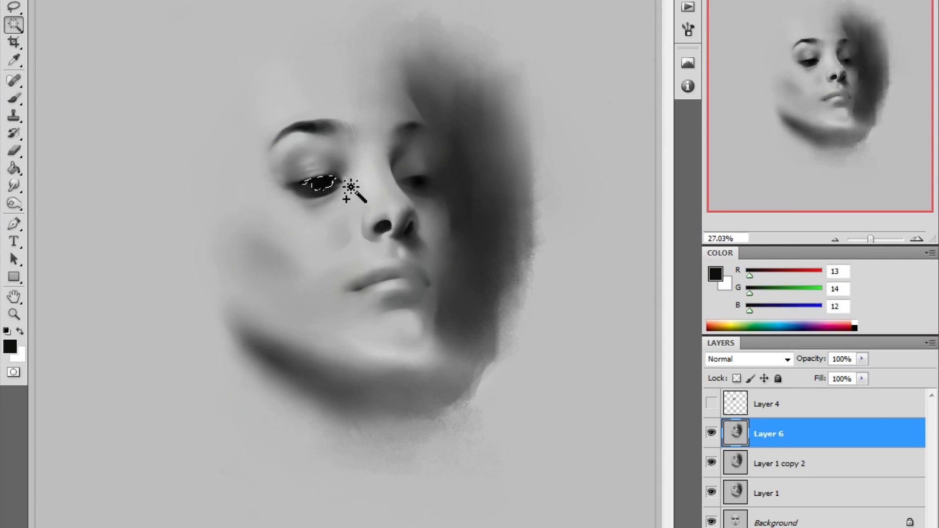
pyautogui.hotkey('ctrl', 'u')
pyautogui.moveTo(792, 420); pyautogui.dragTo(706, 421)
pyautogui.press('Return')
pyautogui.hotkey('ctrl', 'd')
# - Sample black (0, 0, 0) at the near eye, deselect, and smudge the dark edge under the upper lid
pyautogui.press('z')
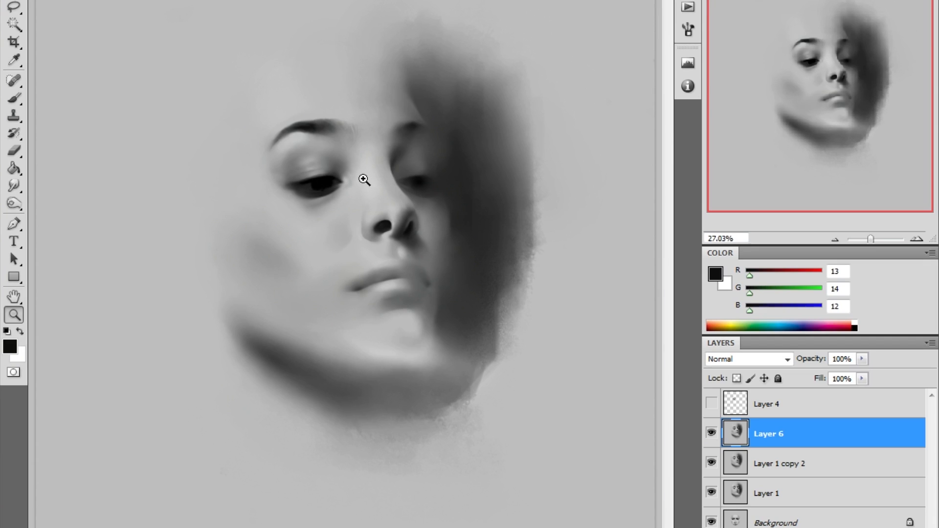
pyautogui.moveTo(277, 142); pyautogui.dragTo(398, 232)
pyautogui.press('b')
pyautogui.keyDown('alt'); pyautogui.click(274, 273); pyautogui.keyUp('alt')
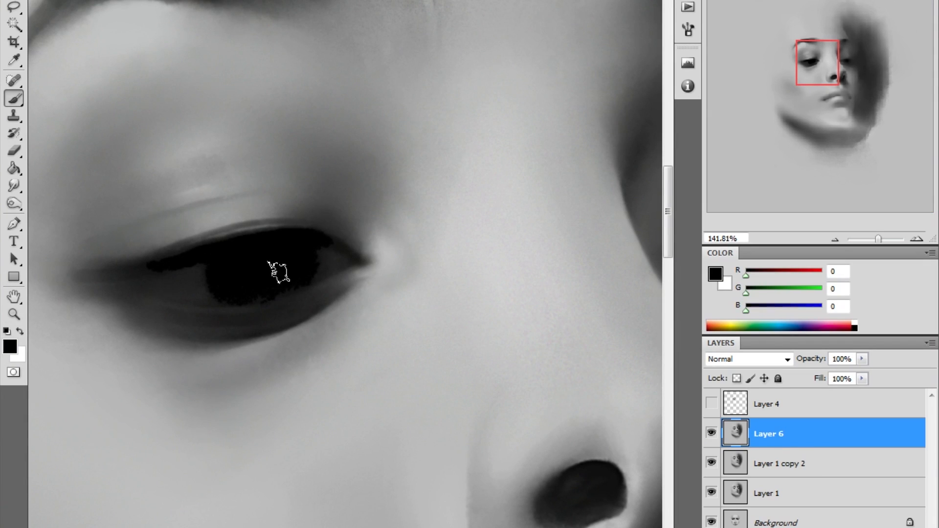
pyautogui.press('r')
pyautogui.rightClick(293, 239)
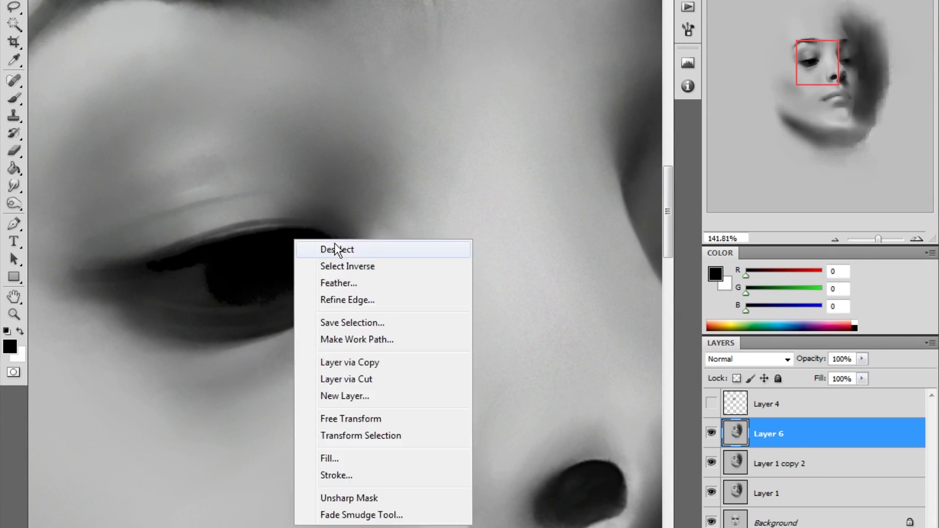
pyautogui.click(314, 247)
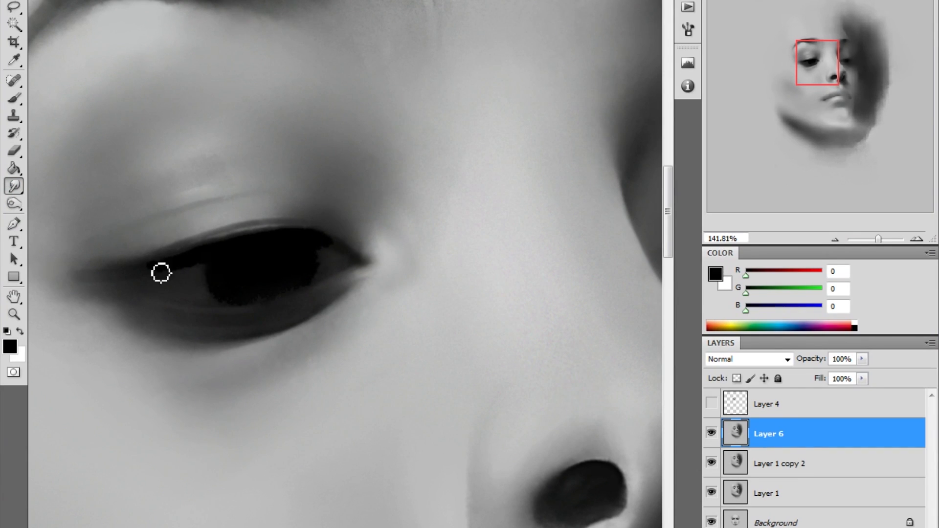
pyautogui.moveTo(162, 273); pyautogui.dragTo(206, 272)
pyautogui.hotkey('ctrl', '0')
# - Darken the near eye's lower lid line with black (0, 0, 0) and soften the iris and lid with the Smudge tool
pyautogui.moveTo(244, 152); pyautogui.dragTo(363, 239)
pyautogui.press('b')
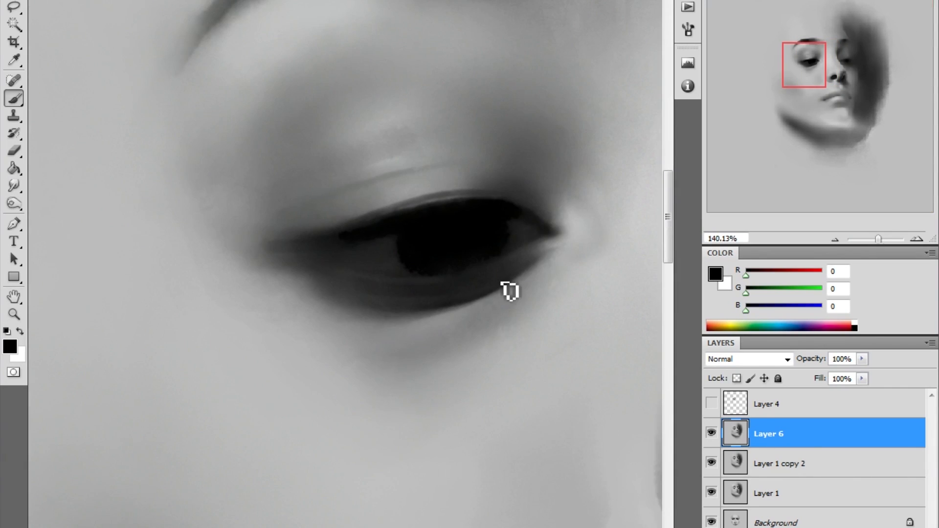
pyautogui.press('r')
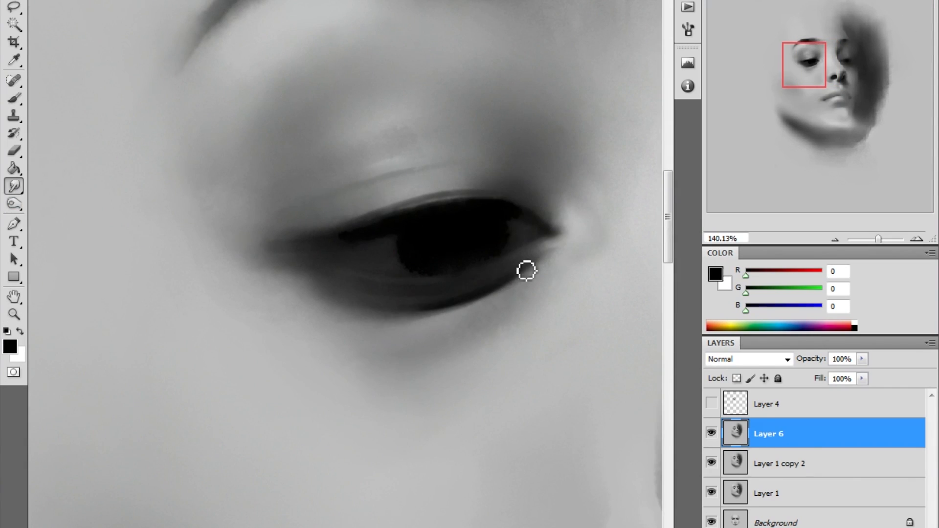
pyautogui.hotkey('ctrl', '0')
pyautogui.moveTo(430, 247); pyautogui.dragTo(220, 85)
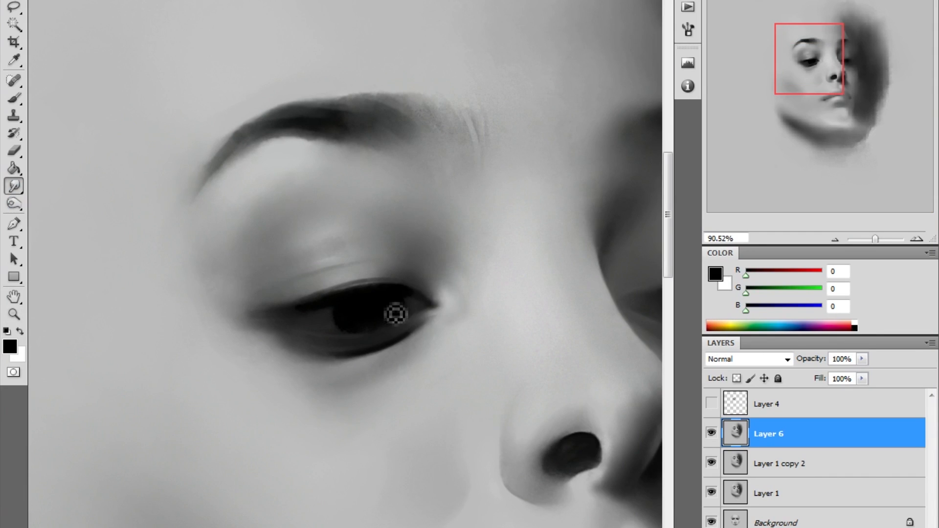
pyautogui.hotkey('ctrl', '0')
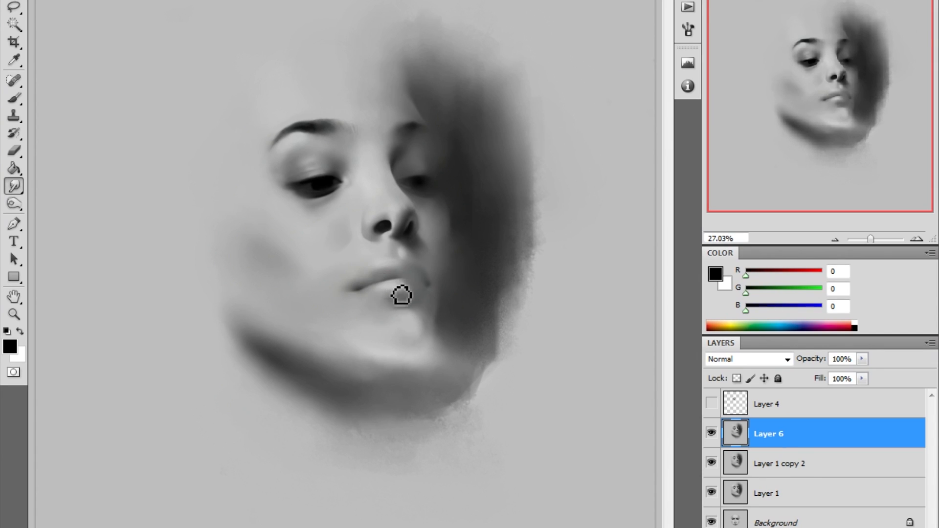
# - Shape the shadow under the lower lip with sampled grey (190, 190, 190) and near-black (19, 19, 17), blending with the Smudge tool
pyautogui.press('b')
pyautogui.rightClick(373, 307)
pyautogui.press('Escape')
pyautogui.keyDown('alt'); pyautogui.click(360, 307); pyautogui.keyUp('alt')
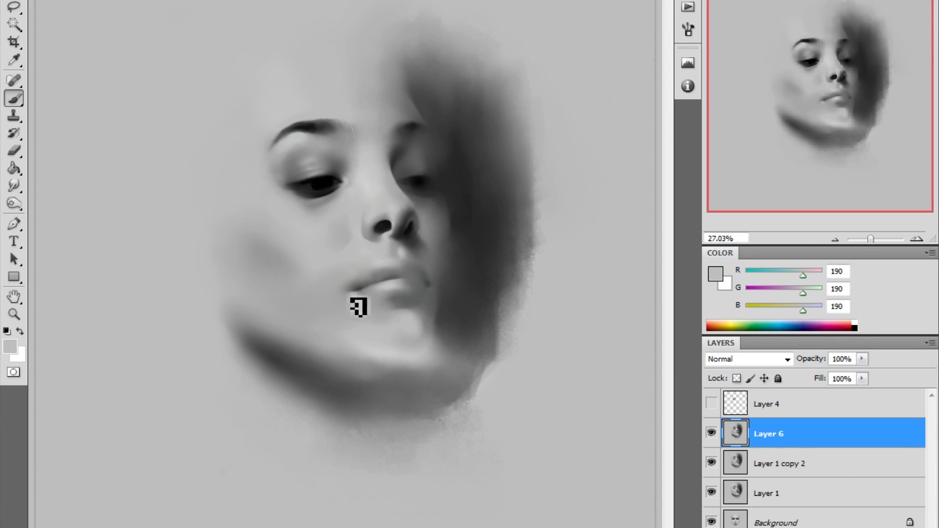
pyautogui.keyDown('alt'); pyautogui.click(425, 225); pyautogui.keyUp('alt')
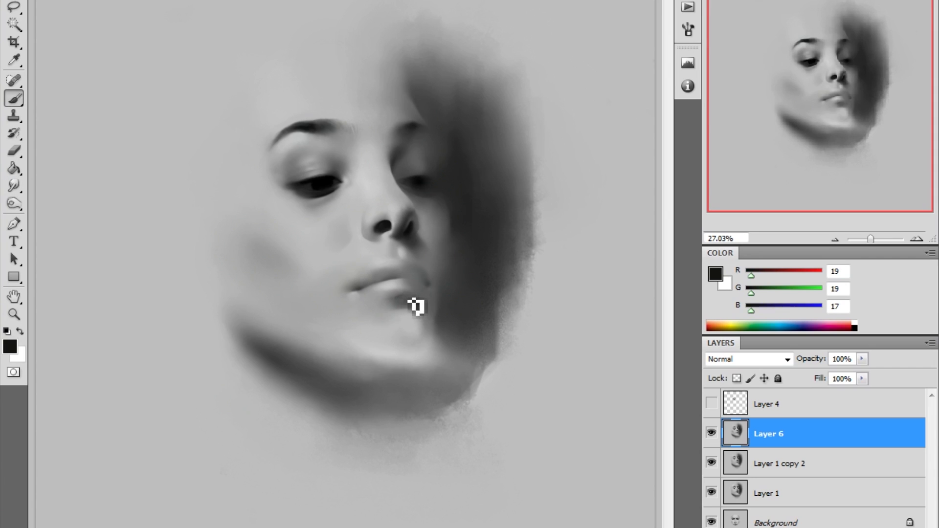
pyautogui.press('r')
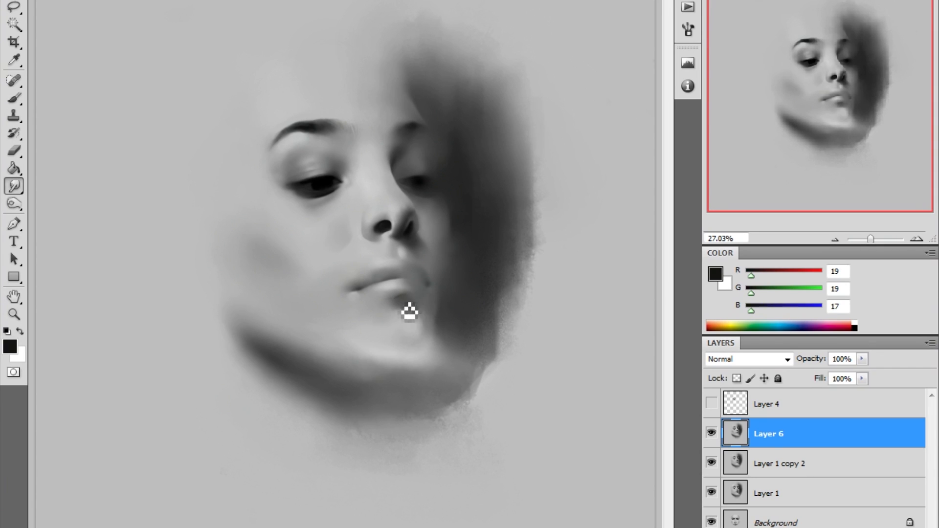
pyautogui.press('b')
pyautogui.press('r')
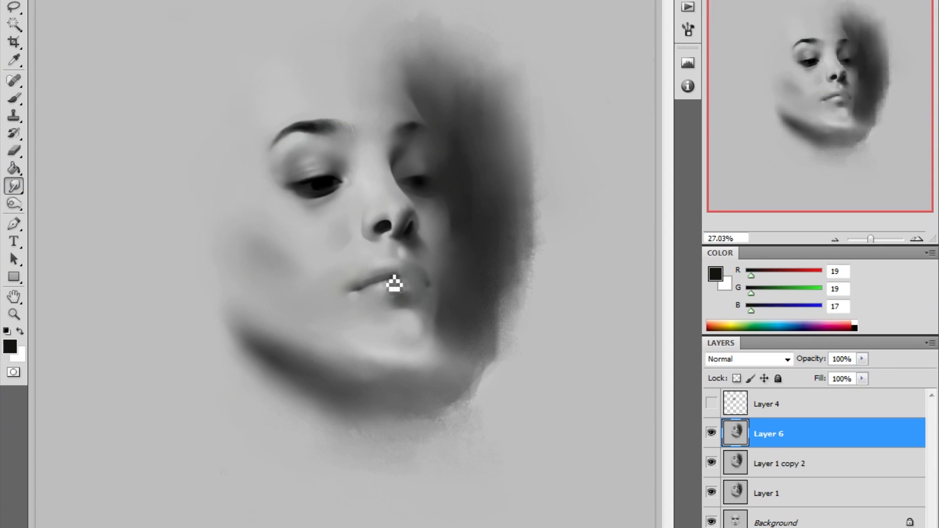
# - Refine the lips near the near mouth corner with sampled dark grey (63, 67, 64) and light grey (168, 165, 169), smudging the strokes
pyautogui.rightClick(397, 205)
pyautogui.press('Escape')
pyautogui.press('b')
pyautogui.keyDown('alt'); pyautogui.click(361, 279); pyautogui.keyUp('alt')
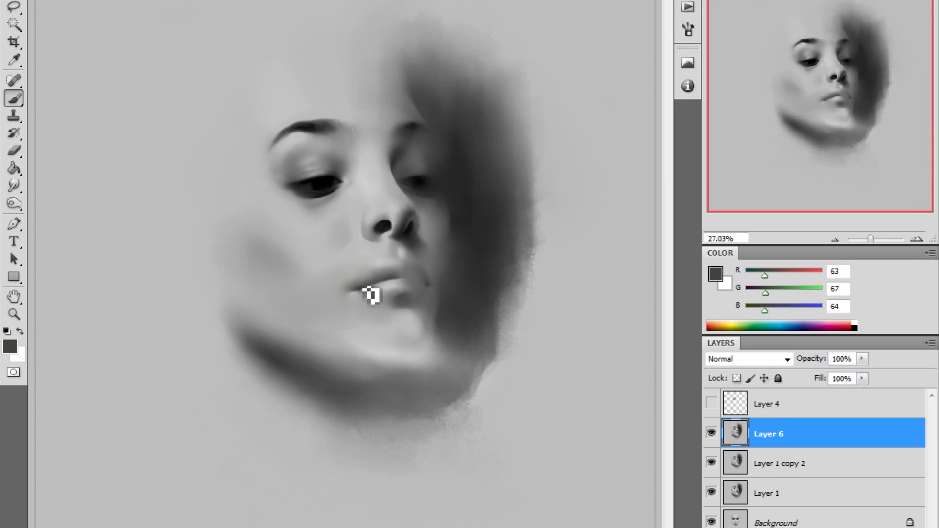
pyautogui.press('r')
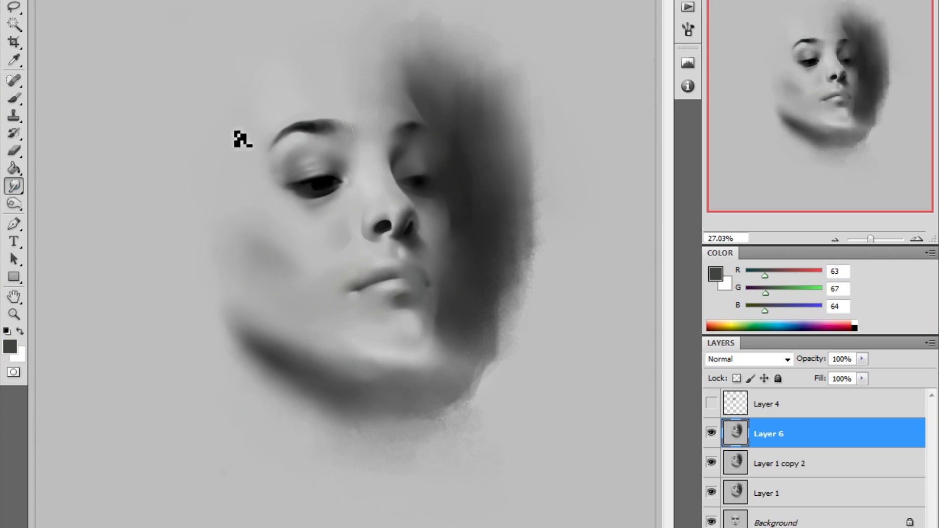
pyautogui.press('b')
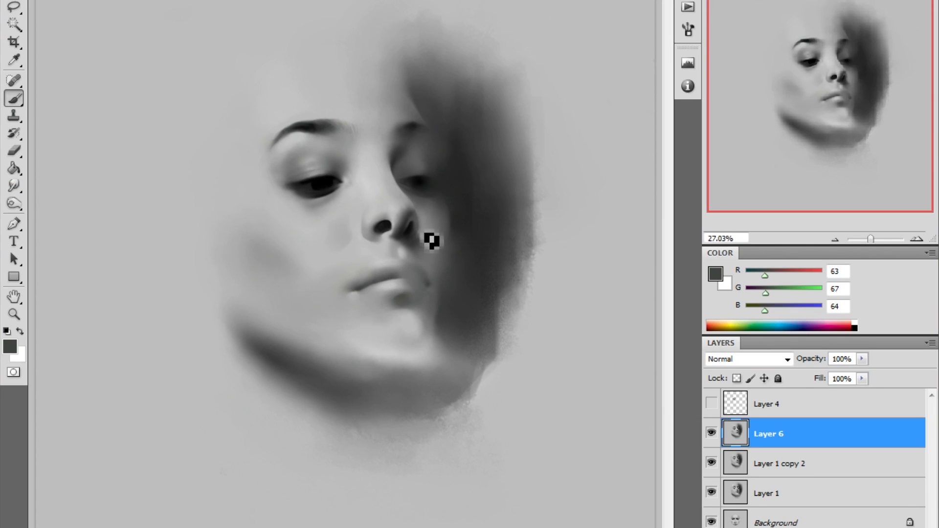
pyautogui.keyDown('alt'); pyautogui.click(363, 264); pyautogui.keyUp('alt')
pyautogui.press('r')
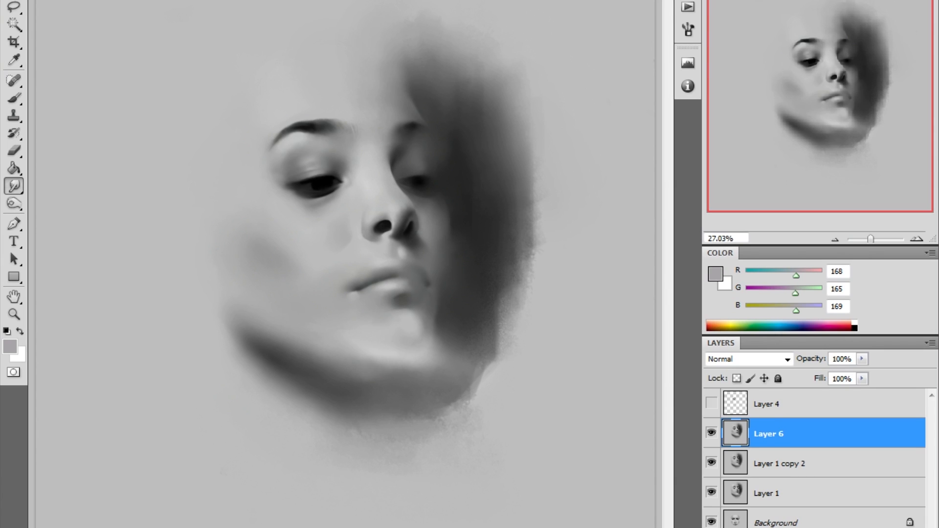
# - Shade the lips toward the far mouth corner with sampled grey (82, 83, 82) and blend with the Smudge tool
pyautogui.press('b')
pyautogui.press('d')
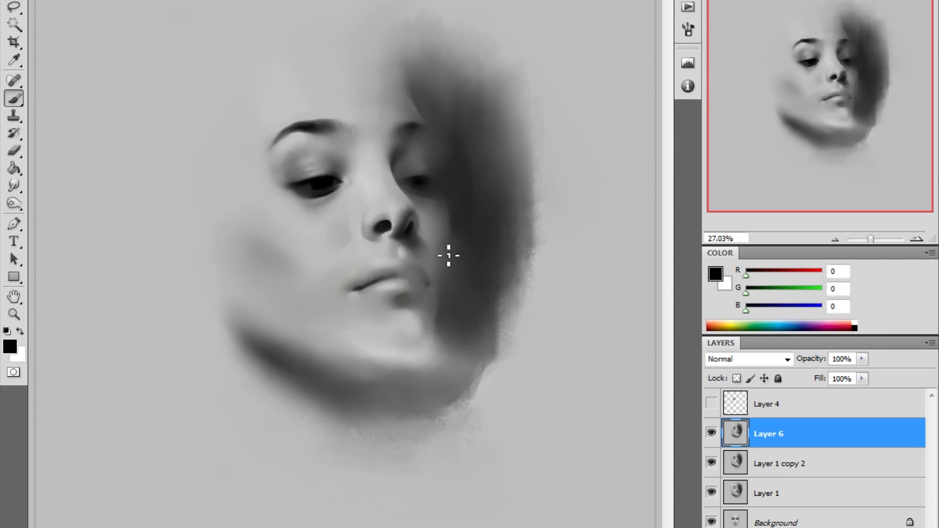
pyautogui.keyDown('alt'); pyautogui.click(410, 306); pyautogui.keyUp('alt')
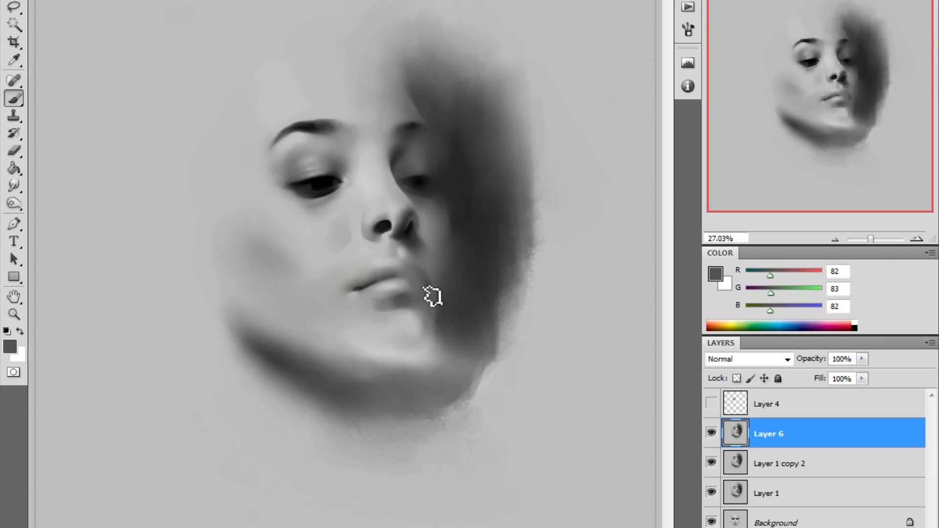
pyautogui.press('r')
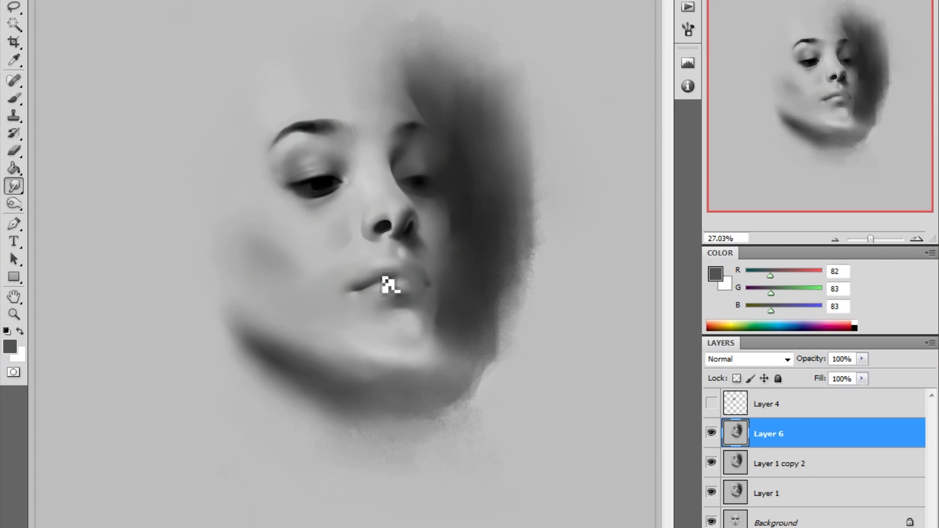
# - Paint a small philtrum shadow between nose and upper lip in sampled dark grey (50, 50, 50) and smudge it
pyautogui.press('b')
pyautogui.keyDown('alt'); pyautogui.click(478, 163); pyautogui.keyUp('alt')
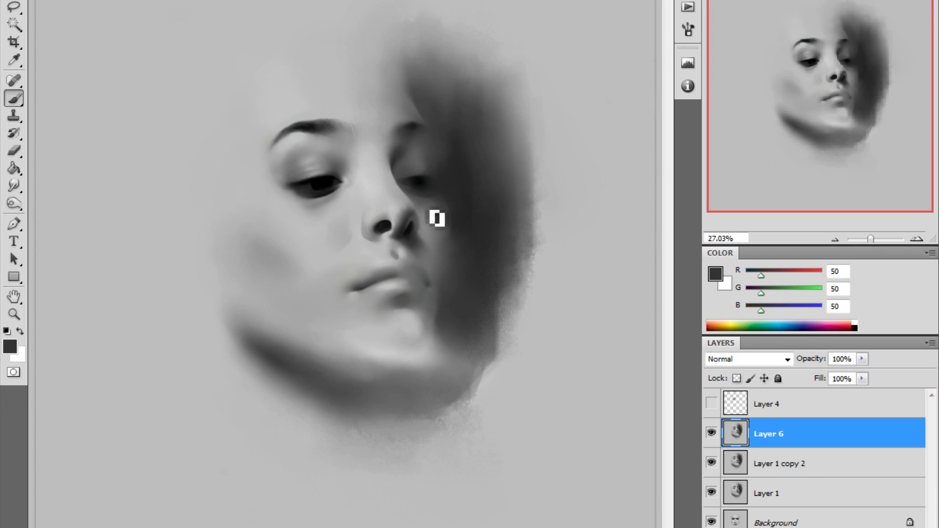
pyautogui.press('r')
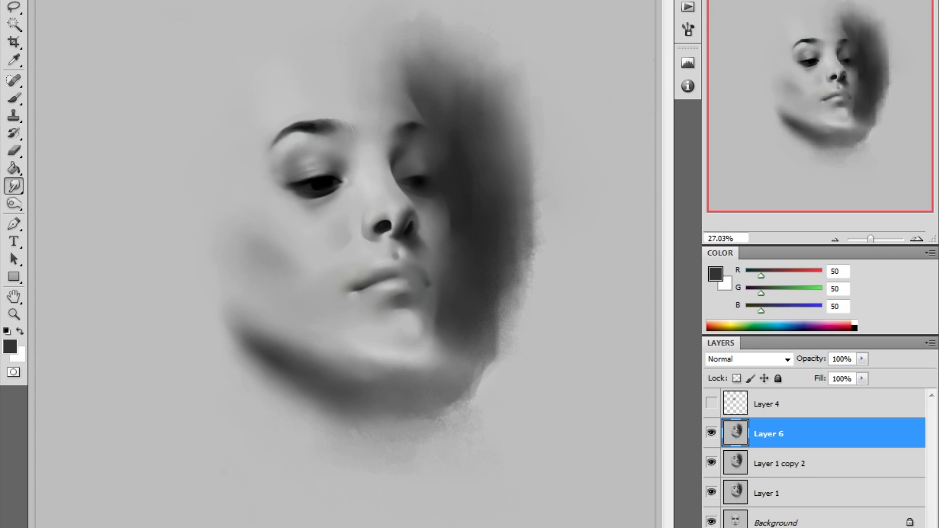
# - Try a crease stroke on the near eye's upper lid in sampled dark grey (62, 58, 59) and undo it
pyautogui.press('b')
pyautogui.keyDown('alt'); pyautogui.click(392, 218); pyautogui.keyUp('alt')
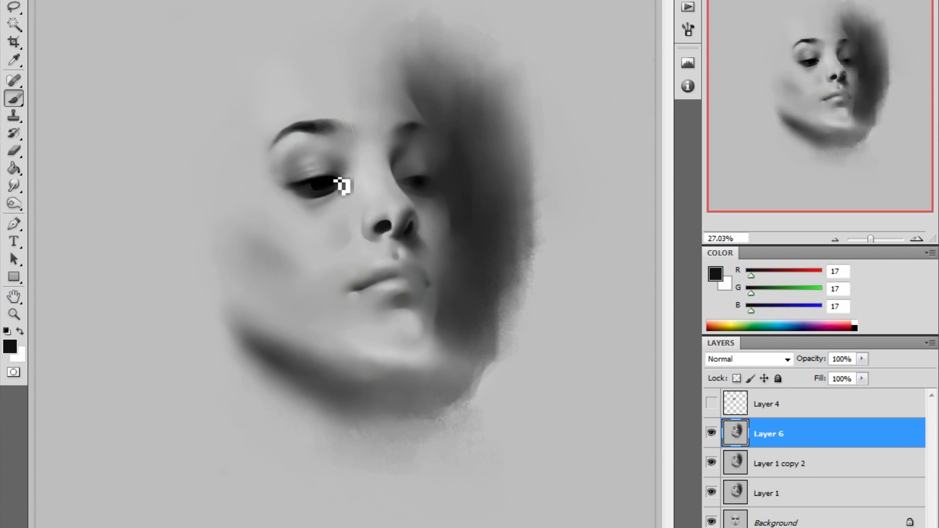
pyautogui.keyDown('alt'); pyautogui.click(368, 68); pyautogui.keyUp('alt')
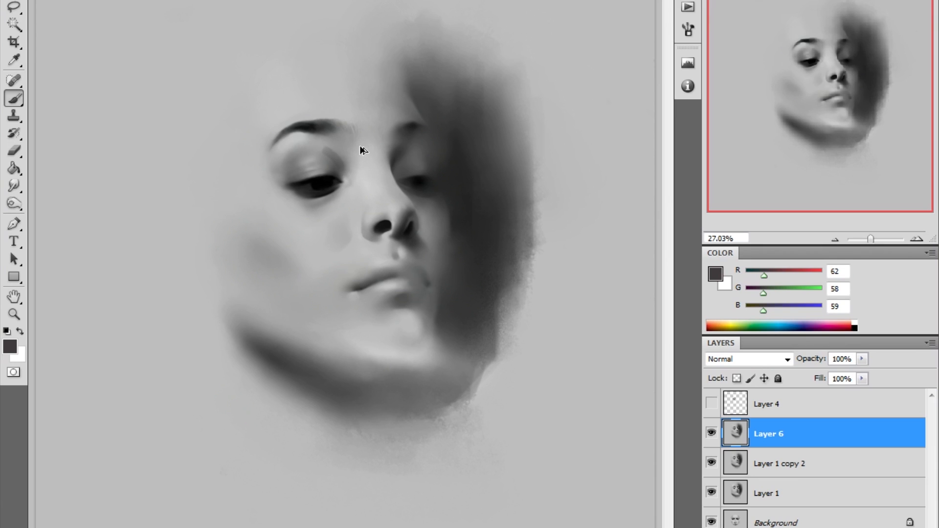
pyautogui.moveTo(319, 145); pyautogui.dragTo(338, 152)
pyautogui.hotkey('ctrl', 'z')
pyautogui.press('r')
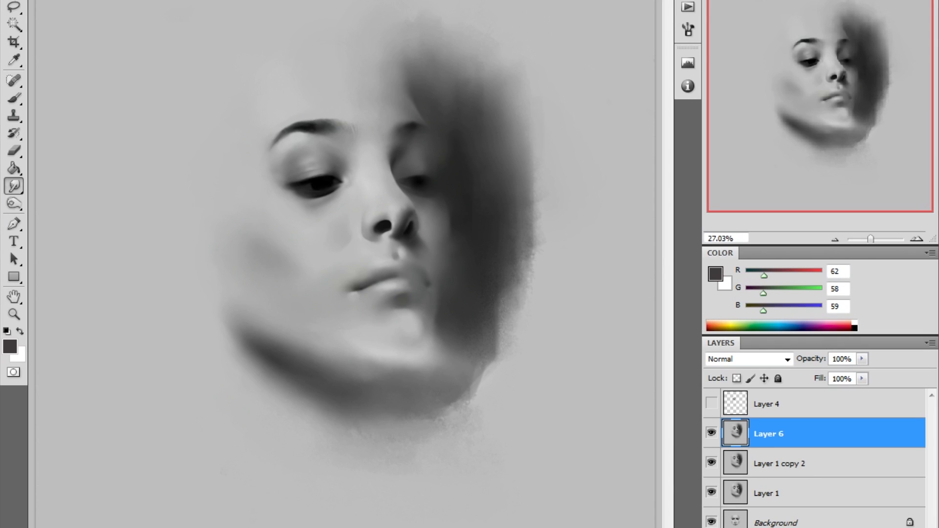
# - Refine the near eye's upper lid with sampled dark grey (85, 85, 82) and light grey (193, 194, 191), blending with the Smudge tool
pyautogui.press('b')
pyautogui.press('d')
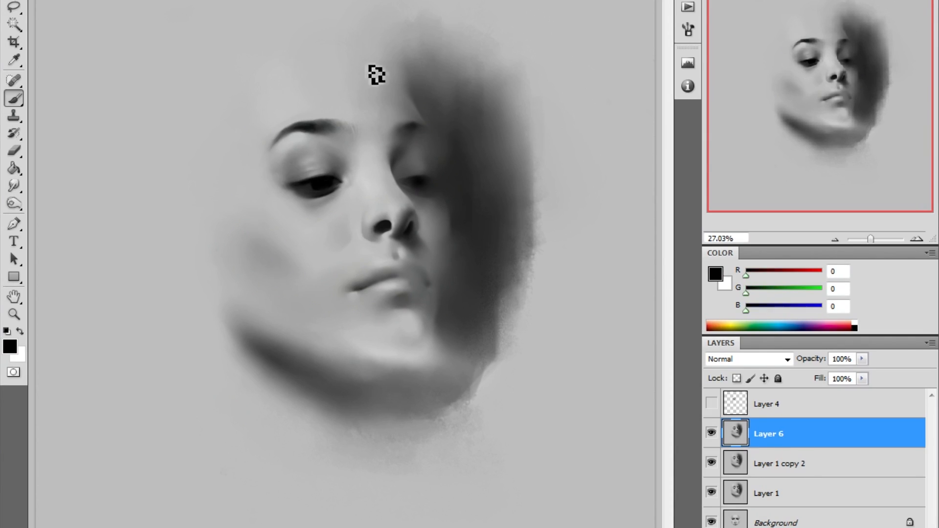
pyautogui.keyDown('alt'); pyautogui.click(334, 158); pyautogui.keyUp('alt')
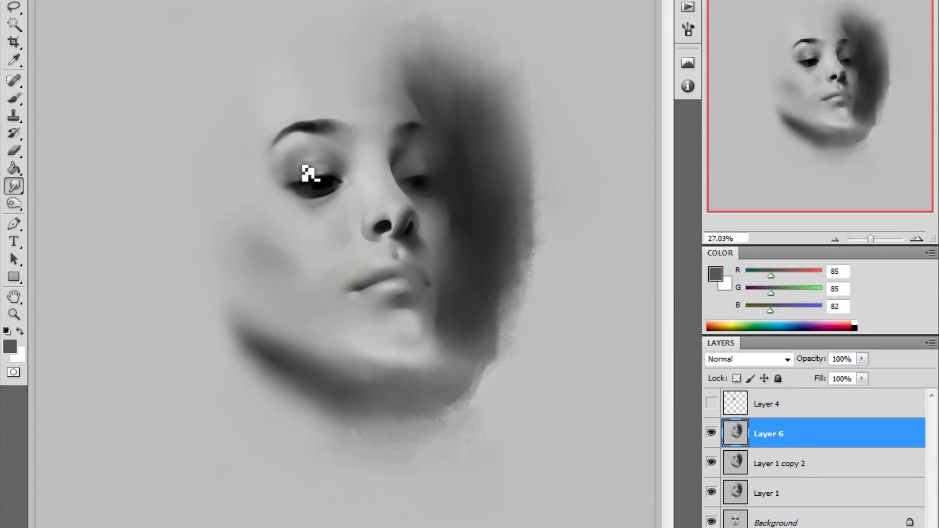
pyautogui.press('r')
pyautogui.press('b')
pyautogui.keyDown('alt'); pyautogui.click(329, 168); pyautogui.keyUp('alt')
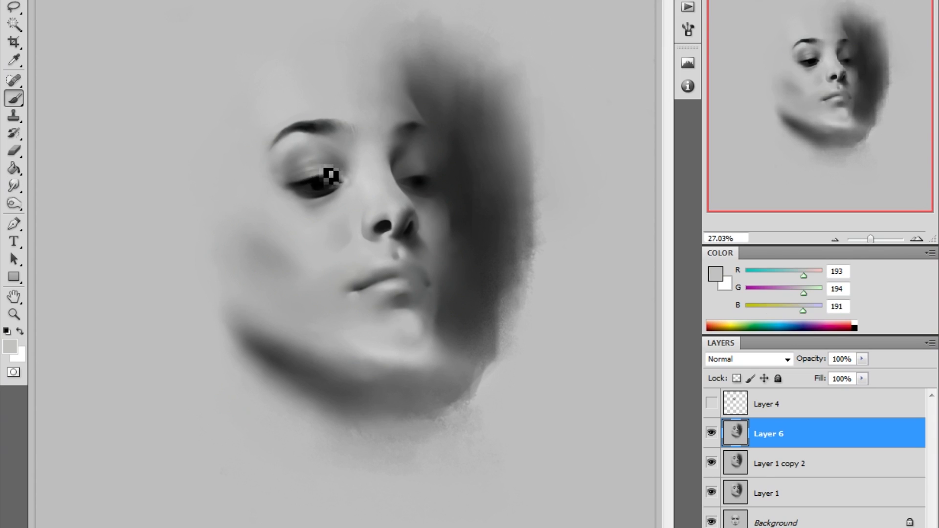
pyautogui.press('r')
# - Add highlights under the near eye, on the nose and above the near eyebrow in light grey (216, 216, 216), and smudge them
pyautogui.press('b')
pyautogui.keyDown('alt'); pyautogui.click(356, 205); pyautogui.keyUp('alt')
pyautogui.moveTo(318, 223)
pyautogui.mouseDown()
pyautogui.moveTo(347, 210)
pyautogui.moveTo(339, 216)
pyautogui.mouseUp()
pyautogui.click(10, 347)
pyautogui.click(385, 12)
pyautogui.press('Return')
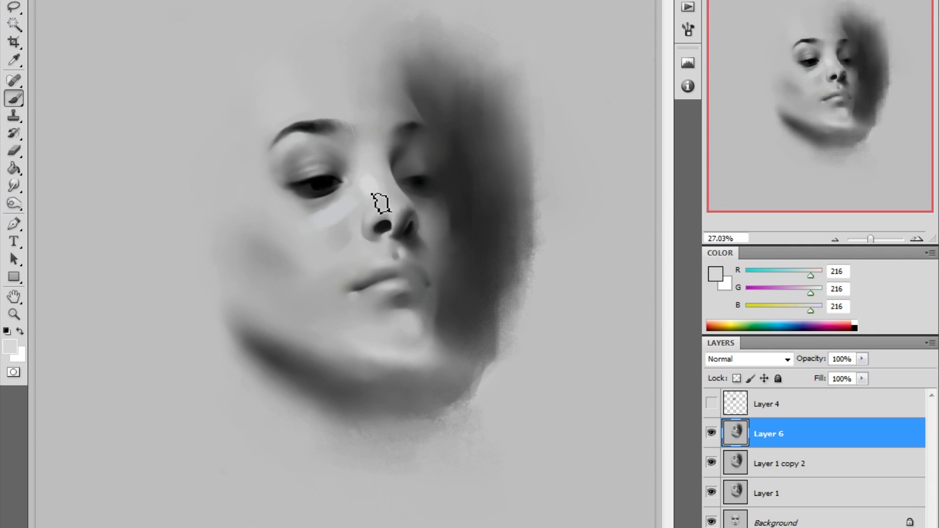
pyautogui.moveTo(267, 125)
pyautogui.mouseDown()
pyautogui.moveTo(304, 95)
pyautogui.moveTo(260, 124)
pyautogui.mouseUp()
pyautogui.press('r')
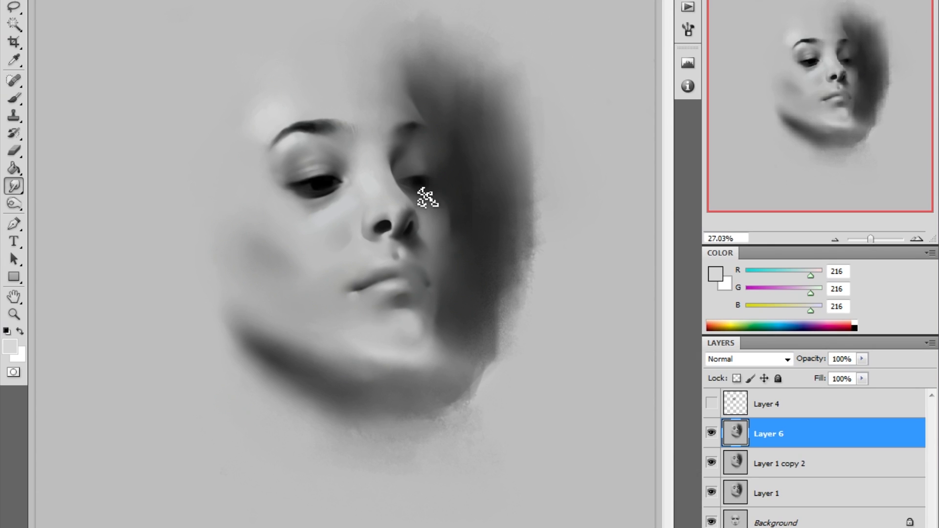
# - Touch up the near eyebrow's outer end with sampled near-black (22, 23, 21) and light grey (210, 210, 210), blending with the Smudge tool
pyautogui.press('b')
pyautogui.keyDown('alt'); pyautogui.click(300, 130); pyautogui.keyUp('alt')
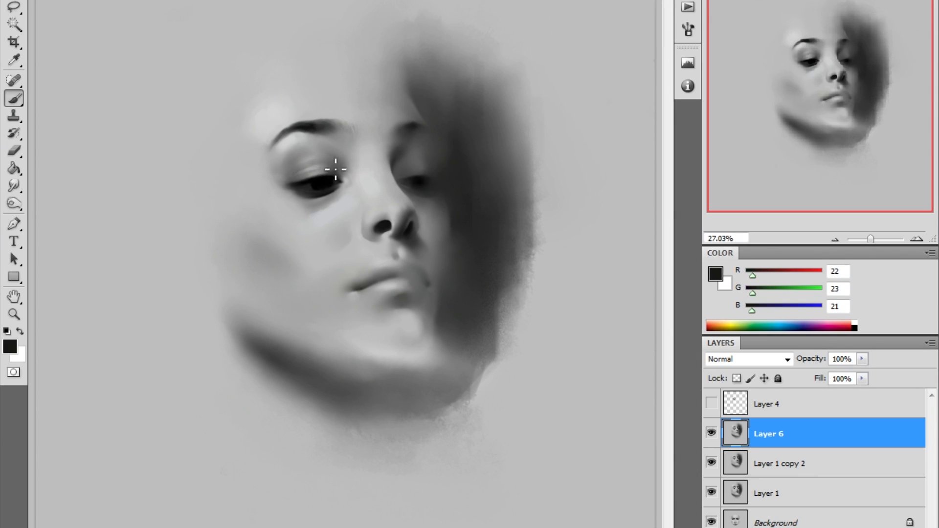
pyautogui.hotkey('ctrl', '-')
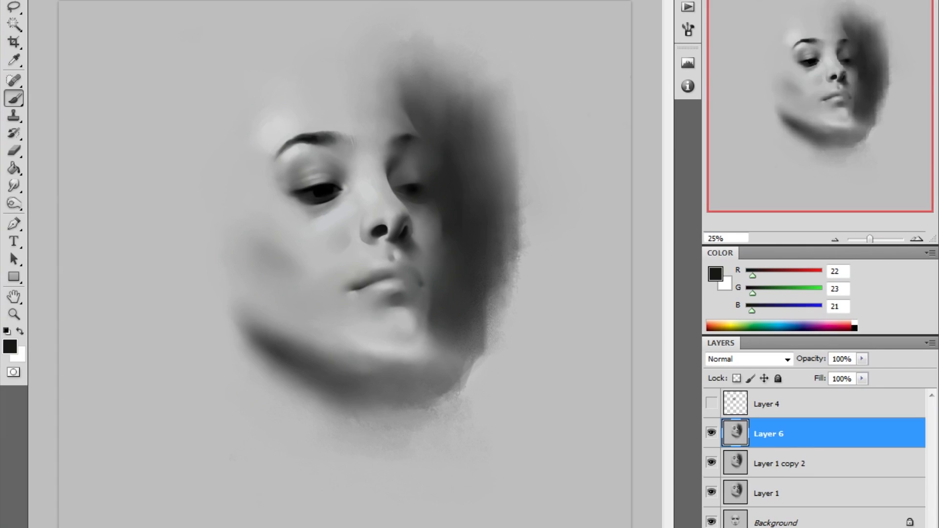
pyautogui.keyDown('alt'); pyautogui.click(291, 139); pyautogui.keyUp('alt')
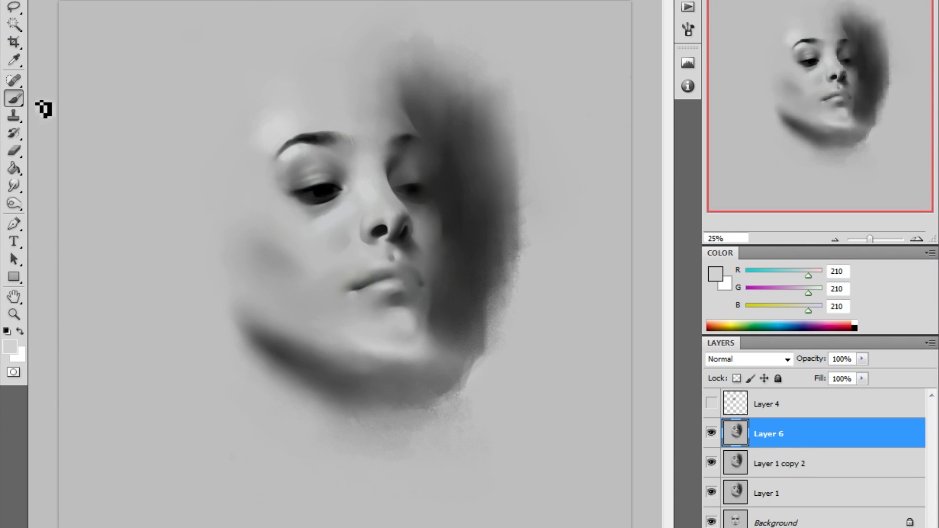
pyautogui.press('r')
pyautogui.press('b')
# - Try freehand black strokes on the empty background beside the face and undo them
pyautogui.keyDown('alt'); pyautogui.click(315, 189); pyautogui.keyUp('alt')
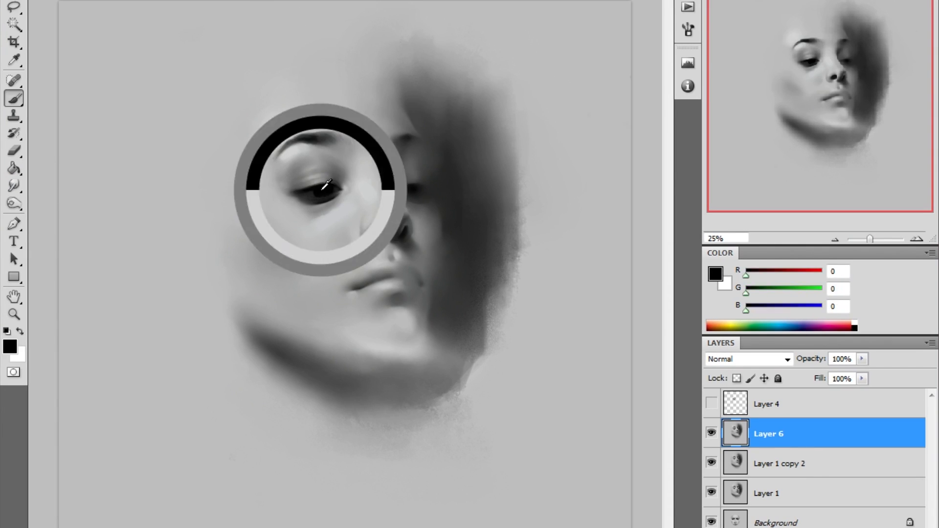
pyautogui.moveTo(280, 89)
pyautogui.mouseDown()
pyautogui.moveTo(122, 147)
pyautogui.moveTo(78, 224)
pyautogui.mouseUp()
pyautogui.hotkey('ctrl', 'z')
pyautogui.moveTo(164, 137); pyautogui.dragTo(168, 283)
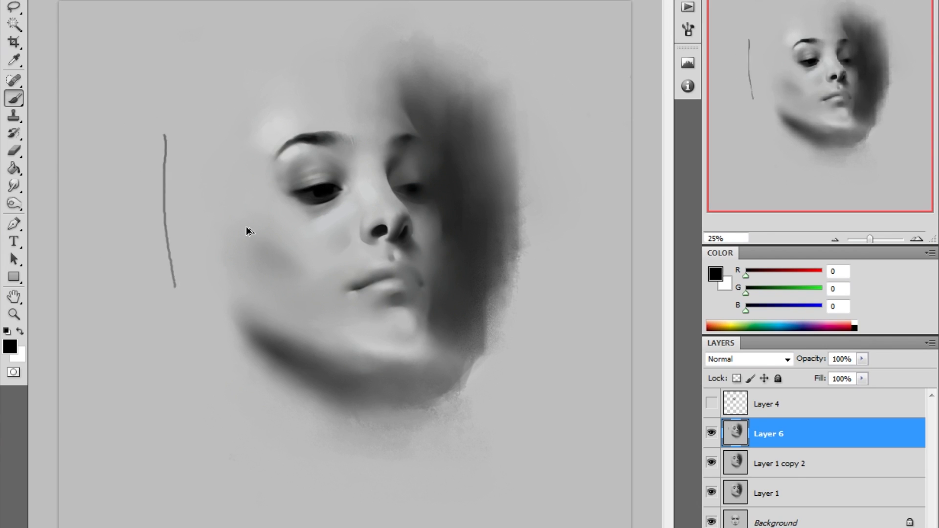
pyautogui.hotkey('ctrl', 'z')
# - Delete Layer 6 and continue on Layer 1 copy 2
pyautogui.click(20, 180)
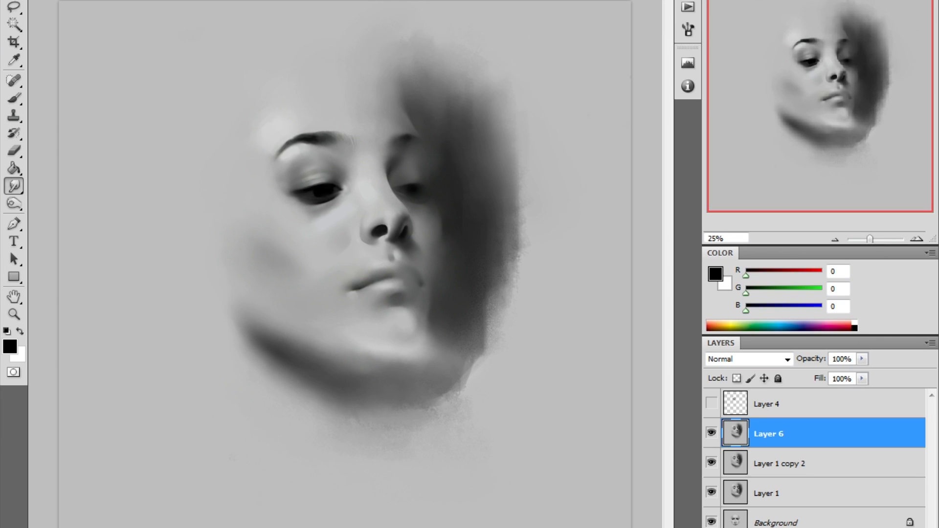
pyautogui.press('b')
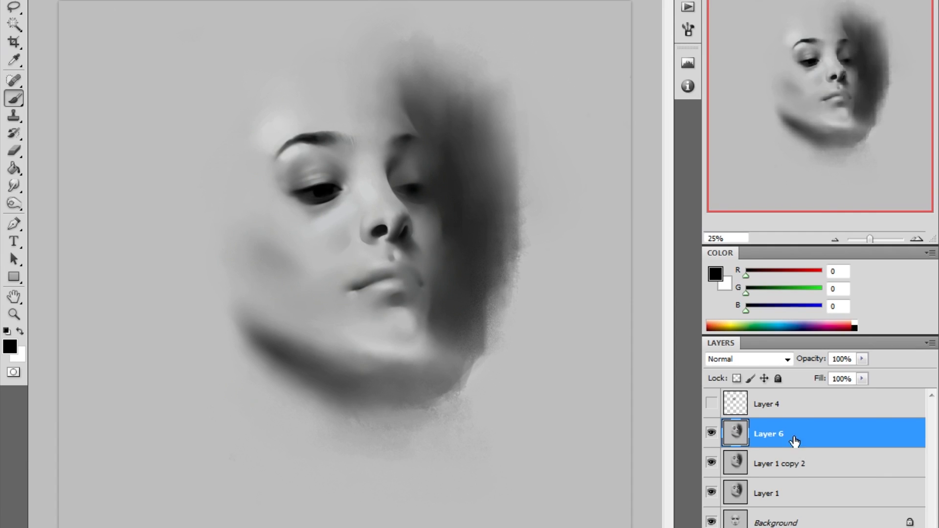
pyautogui.press('Delete')
# - Retouch the near eye's upper lid with sampled light grey (210, 210, 210) and dark grey (68, 63, 70)
pyautogui.keyDown('alt'); pyautogui.click(307, 143); pyautogui.keyUp('alt')
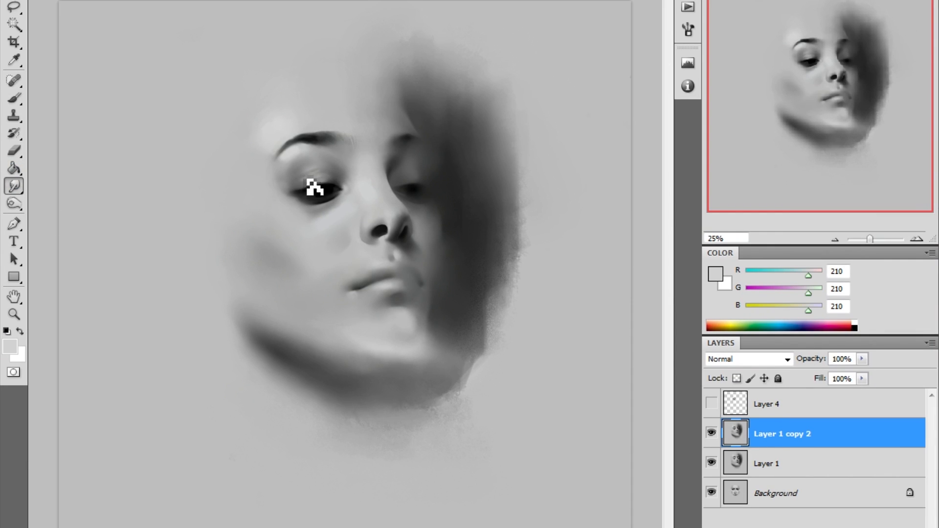
pyautogui.keyDown('alt'); pyautogui.click(313, 189); pyautogui.keyUp('alt')
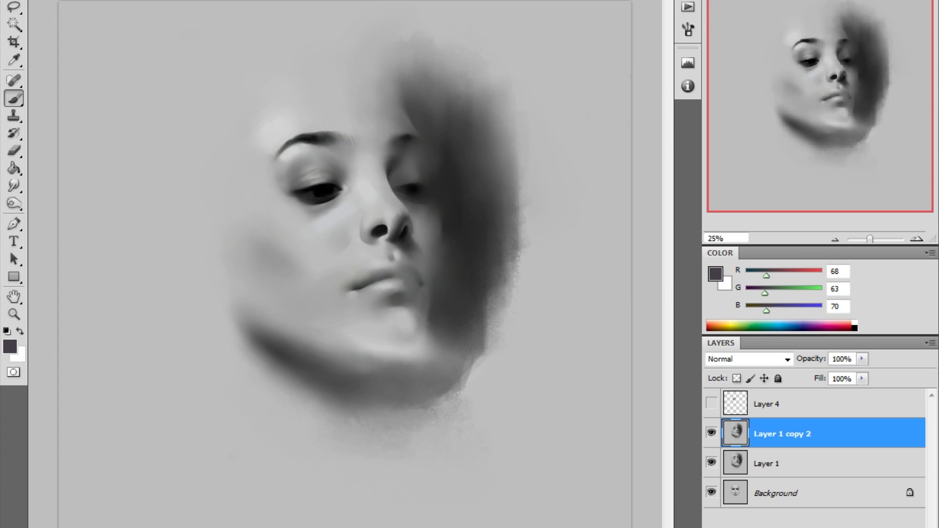
pyautogui.press('r')
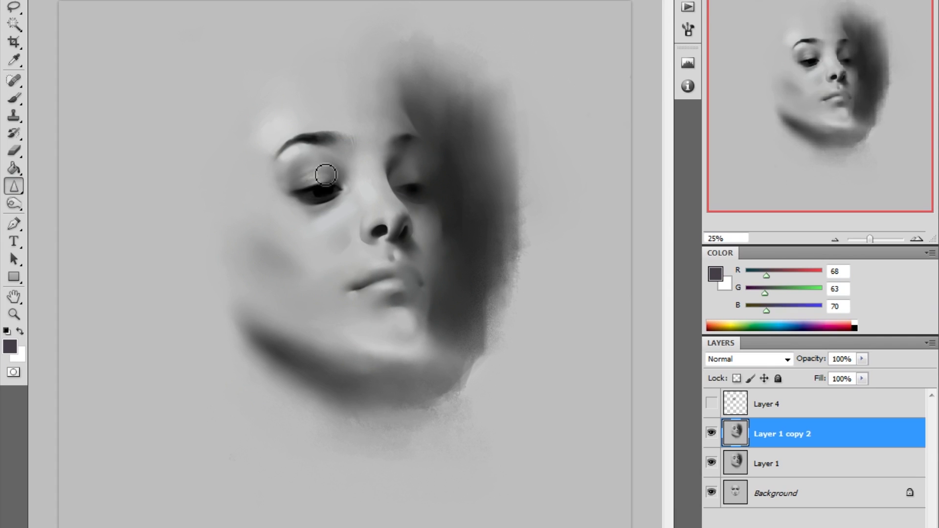
# - Refine the line between the lips with near-black (18, 18, 18) sampled from the nostril, and smudge it
pyautogui.press('b')
pyautogui.keyDown('alt'); pyautogui.click(401, 226); pyautogui.keyUp('alt')
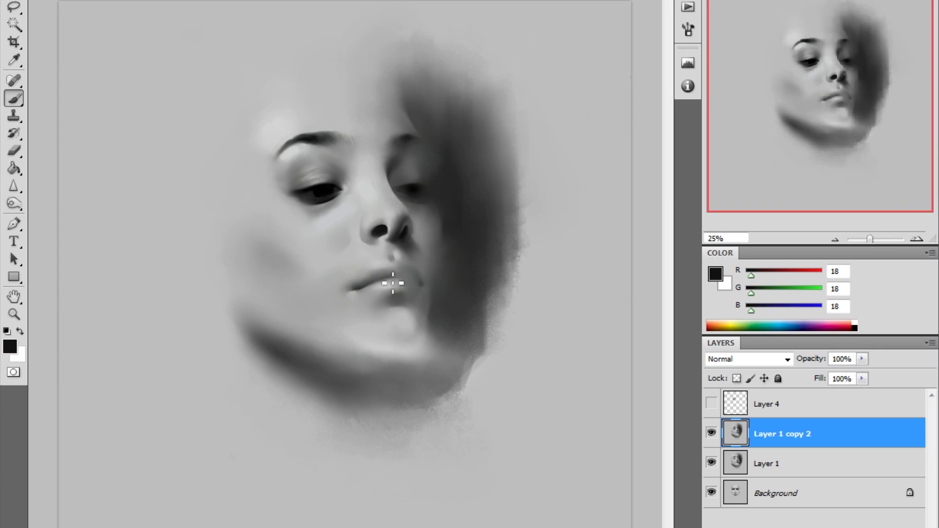
pyautogui.press('r')
pyautogui.hotkey('shift', 'r')
pyautogui.hotkey('shift', 'r')
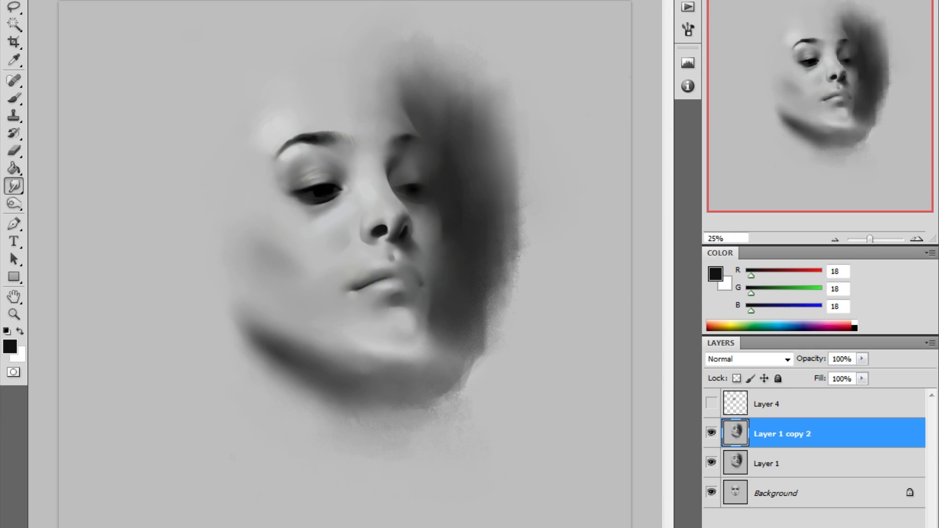
# - Soften the near eye's upper lid and outer corner with sampled mid greys (125, 122, 125) and (119, 118, 116), and smudge them
pyautogui.press('b')
pyautogui.keyDown('alt'); pyautogui.click(327, 177); pyautogui.keyUp('alt')
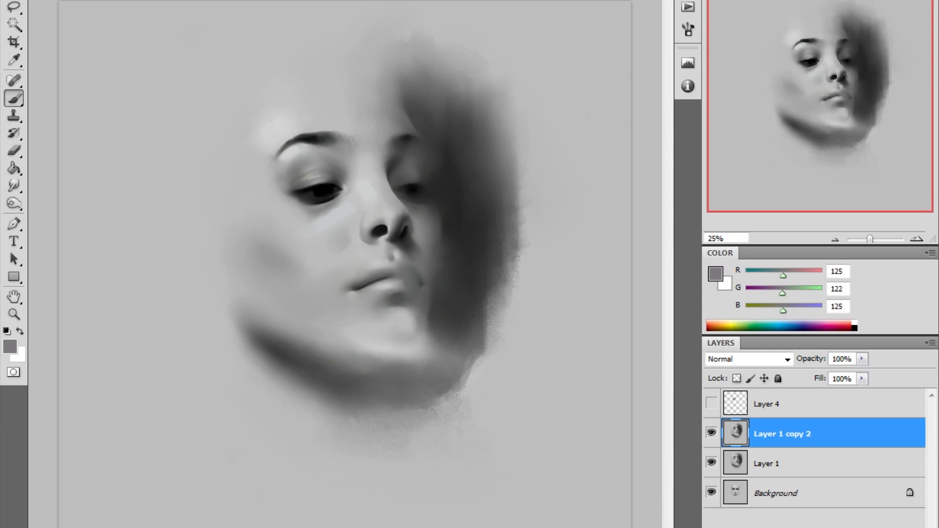
pyautogui.keyDown('alt'); pyautogui.click(283, 199); pyautogui.keyUp('alt')
pyautogui.press('r')
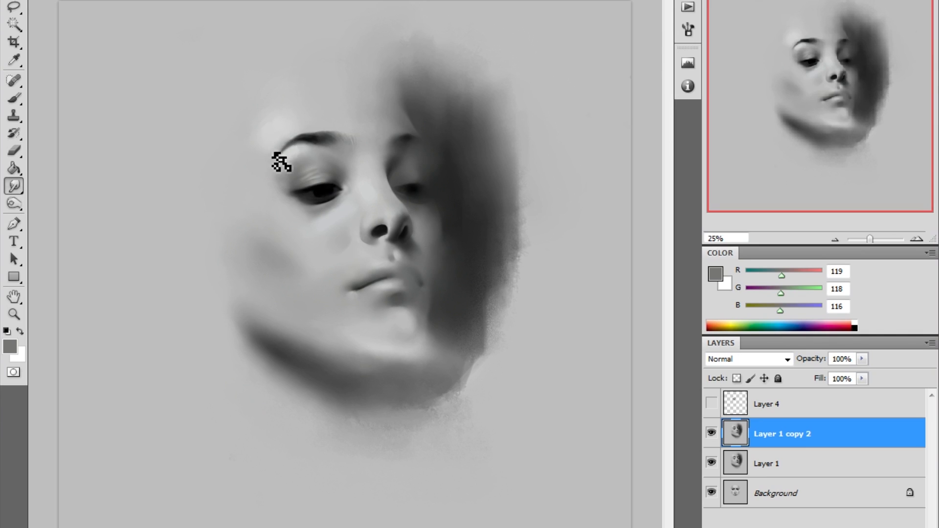
# - Darken the near eye's upper lid with the Burn tool and blend it with the Smudge tool
pyautogui.press('o')
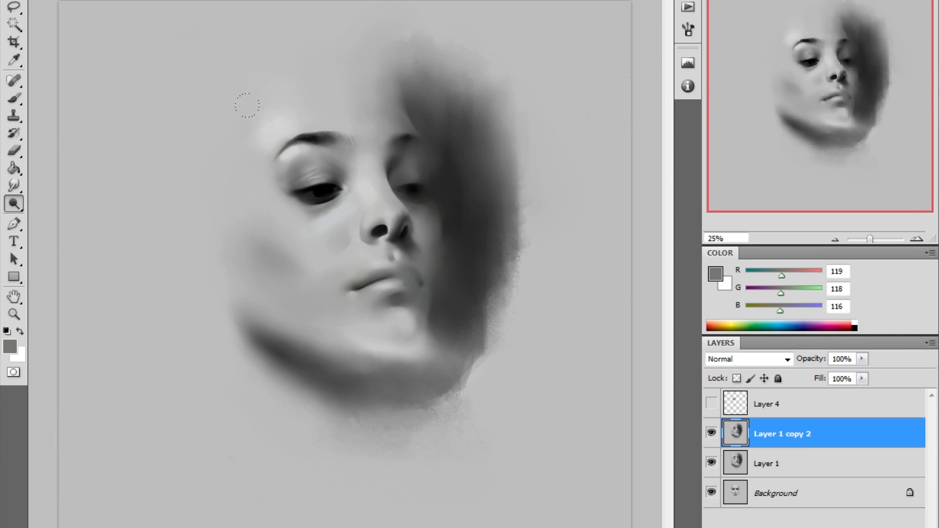
pyautogui.click(310, 176)
pyautogui.press('r')
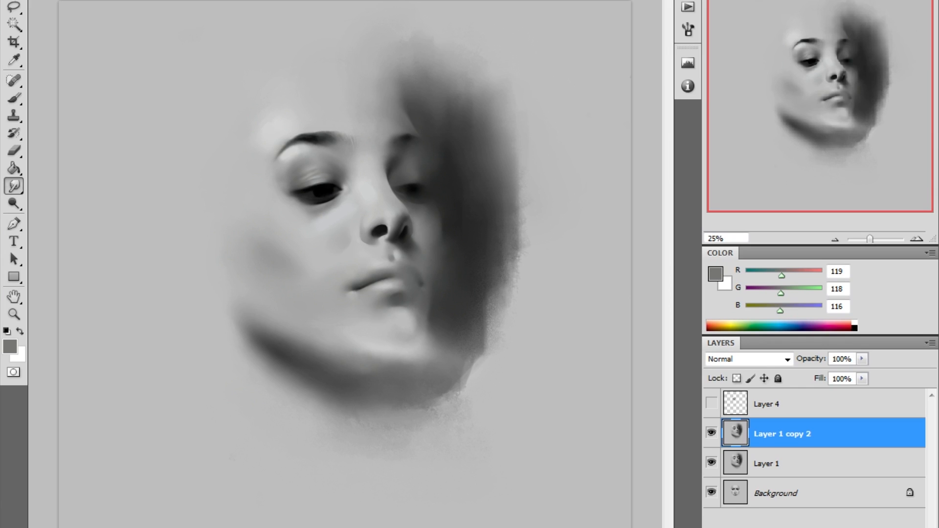
# - Lighten the area around the near eye with a 15 px brush in sampled light grey (199, 201, 203), and smudge it
pyautogui.press('b')
pyautogui.rightClick(288, 177)
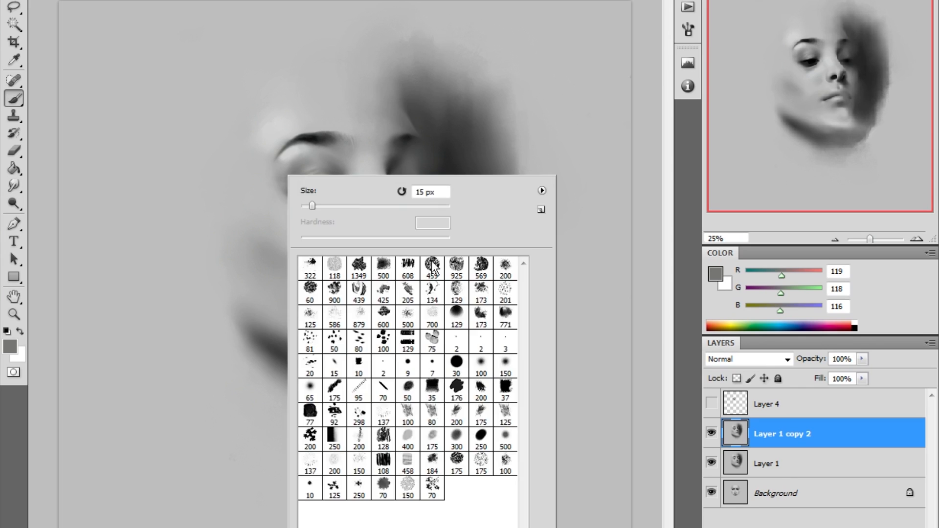
pyautogui.press('Return')
pyautogui.keyDown('alt'); pyautogui.click(351, 209); pyautogui.keyUp('alt')
pyautogui.press('r')
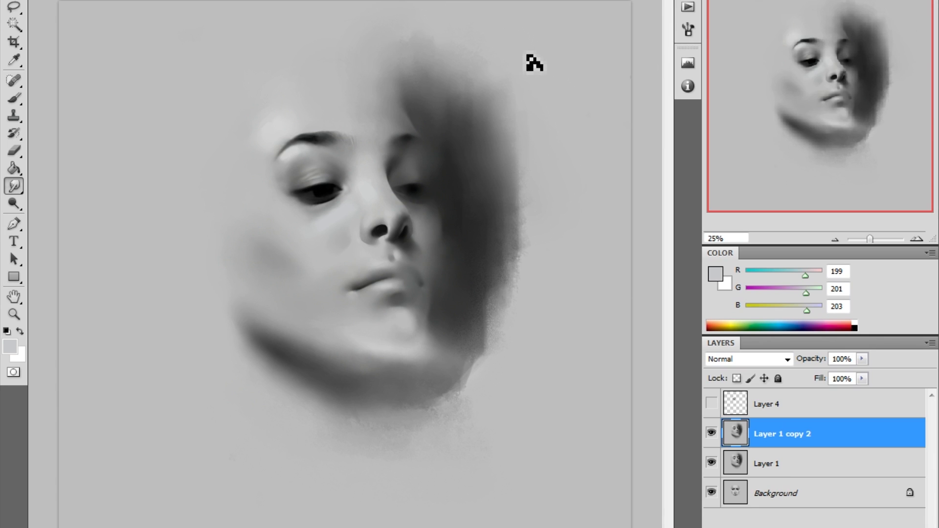
pyautogui.hotkey('shift', 'r')
pyautogui.hotkey('shift', 'r')
pyautogui.hotkey('shift', 'r')
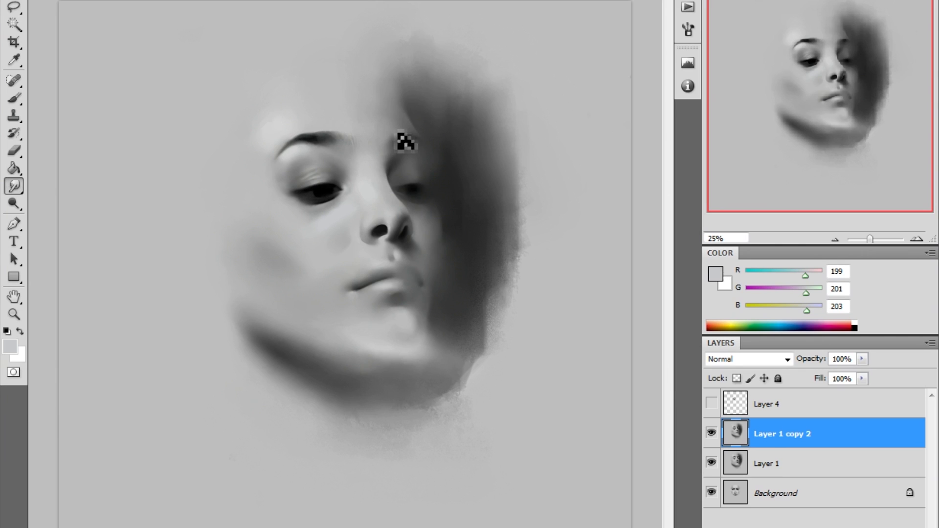
# - Try black brush strokes across the near eyebrow and beside the face, and undo them
pyautogui.press('b')
pyautogui.press('d')
pyautogui.moveTo(357, 112); pyautogui.dragTo(329, 172)
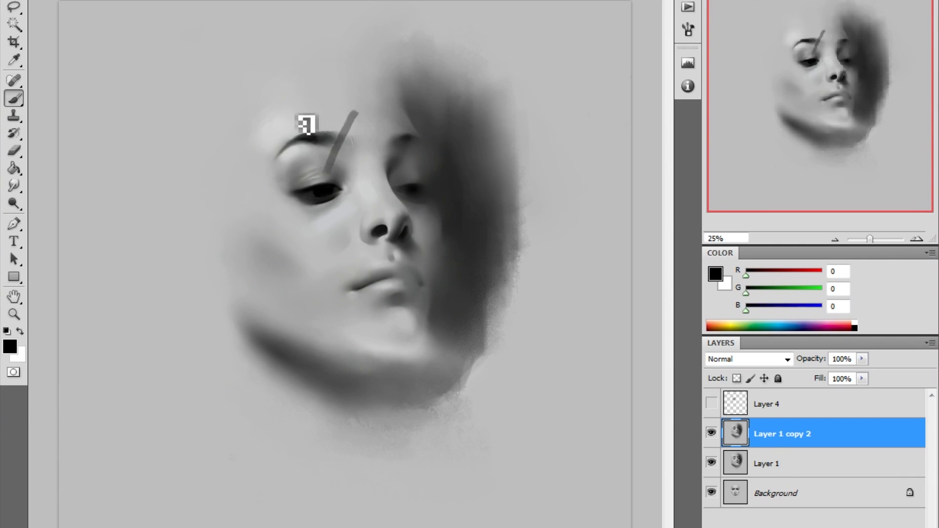
pyautogui.hotkey('ctrl', 'alt', 'z')
pyautogui.moveTo(304, 93); pyautogui.dragTo(181, 145)
pyautogui.moveTo(142, 174); pyautogui.dragTo(169, 275)
pyautogui.hotkey('ctrl', 'alt', 'z')
pyautogui.hotkey('ctrl', 'alt', 'z')
# - Darken the far eye's inner socket beside the nose bridge with sampled near-black (23, 21, 24), and smudge it
pyautogui.click(16, 184)
pyautogui.press('b')
pyautogui.rightClick(400, 176)
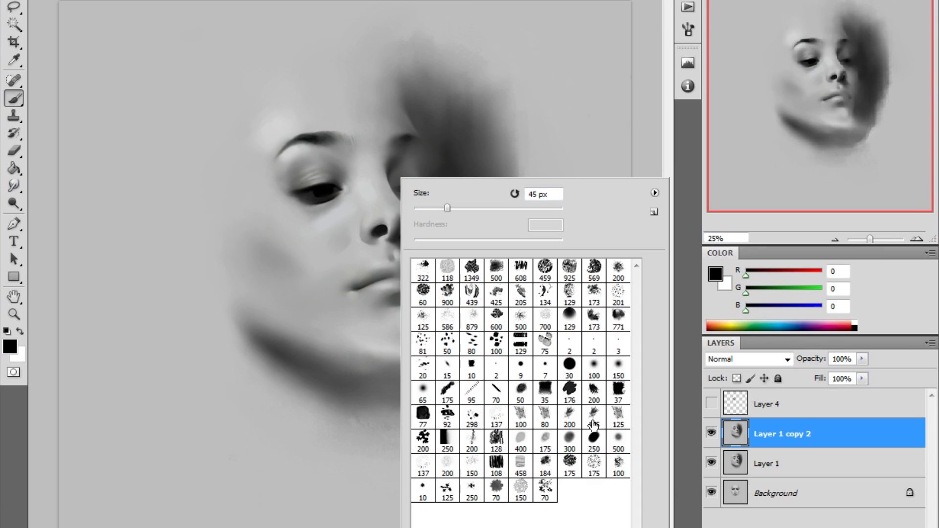
pyautogui.press('Return')
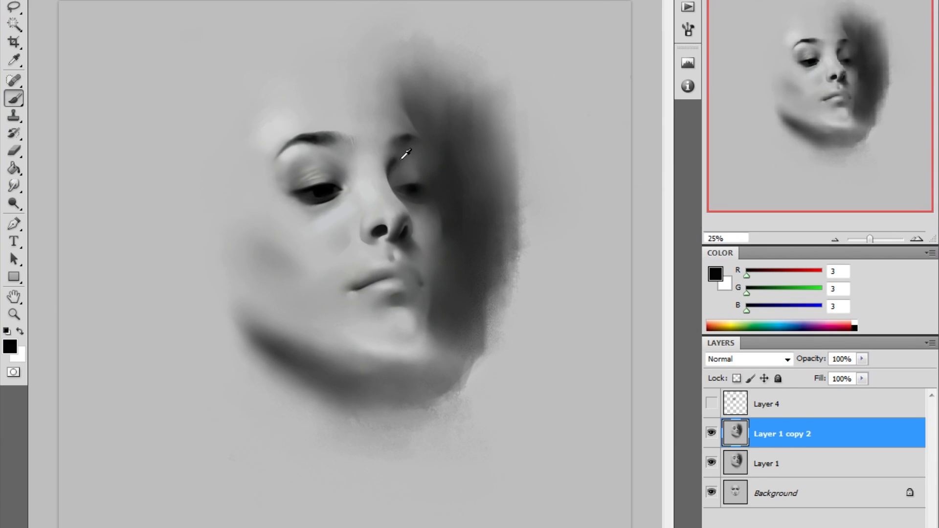
pyautogui.keyDown('alt'); pyautogui.click(405, 154); pyautogui.keyUp('alt')
pyautogui.press('r')
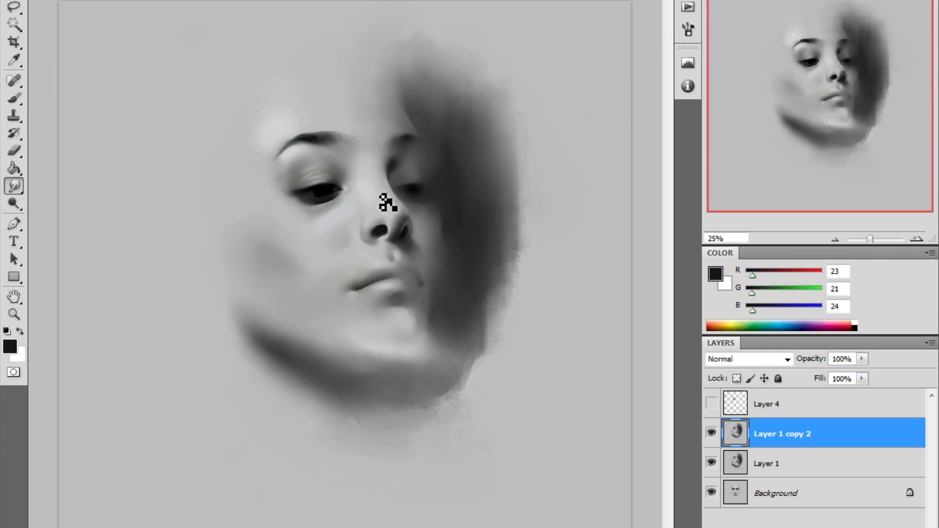
# - Add a new layer above Layer 1 copy 2 and set the foreground colour to light grey (231, 231, 231)
pyautogui.press('b')
pyautogui.keyDown('alt'); pyautogui.click(335, 203); pyautogui.keyUp('alt')
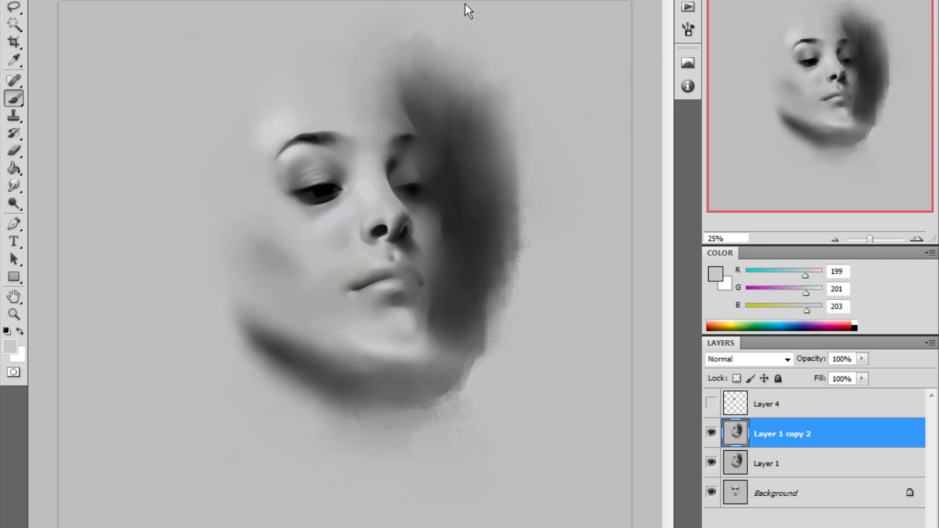
pyautogui.rightClick(397, 159)
pyautogui.press('Escape')
pyautogui.hotkey('ctrl', 'shift', 'alt', 'n')
pyautogui.click(715, 274)
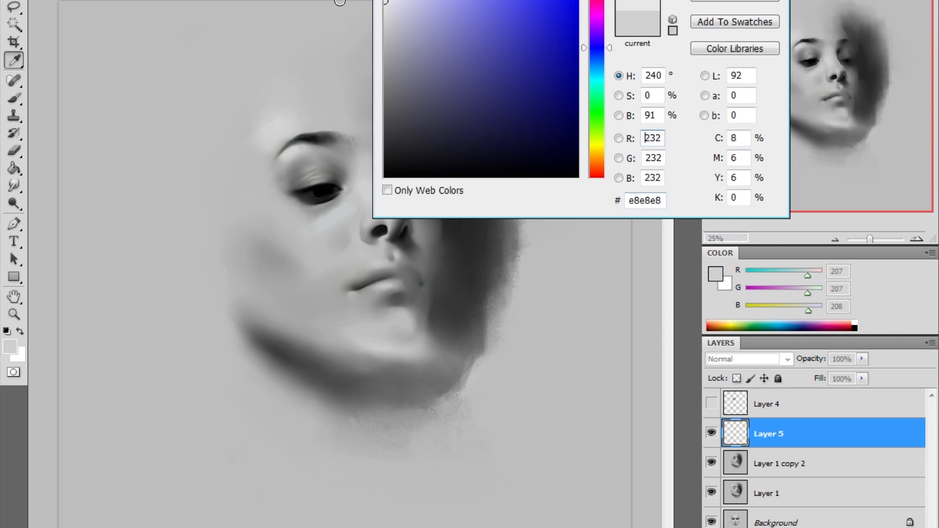
pyautogui.press('Return')
# - Paint light grey highlights on Layer 5 below the near eyebrow, beside the nose, above the upper lip, and on the chin, cheek and forehead
pyautogui.moveTo(304, 158); pyautogui.dragTo(293, 180)
pyautogui.moveTo(370, 192); pyautogui.dragTo(327, 223)
pyautogui.moveTo(345, 271); pyautogui.dragTo(384, 253)
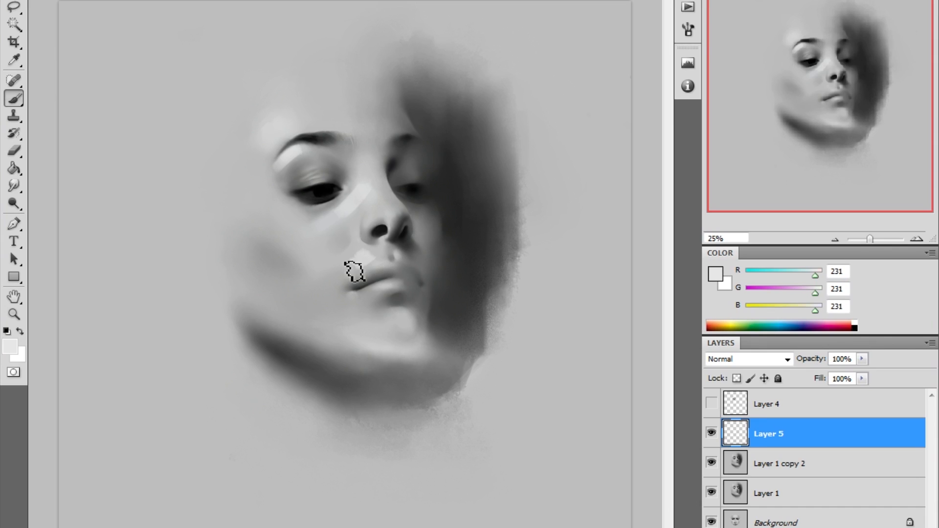
pyautogui.moveTo(380, 333); pyautogui.dragTo(399, 318)
pyautogui.moveTo(271, 215); pyautogui.dragTo(301, 238)
pyautogui.moveTo(298, 106); pyautogui.dragTo(247, 137)
# - Blend the highlights on the cheek, beside the nose, above the upper lip and on the chin with the Smudge tool
pyautogui.click(14, 186)
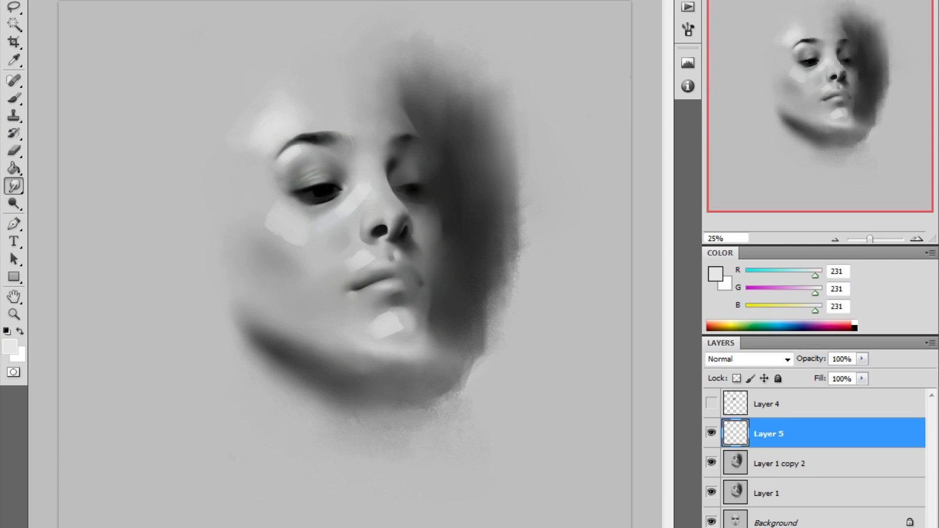
pyautogui.moveTo(309, 252)
pyautogui.mouseDown()
pyautogui.moveTo(283, 241)
pyautogui.moveTo(280, 226)
pyautogui.mouseUp()
pyautogui.moveTo(346, 262); pyautogui.dragTo(368, 256)
pyautogui.press('b')
pyautogui.press('r')
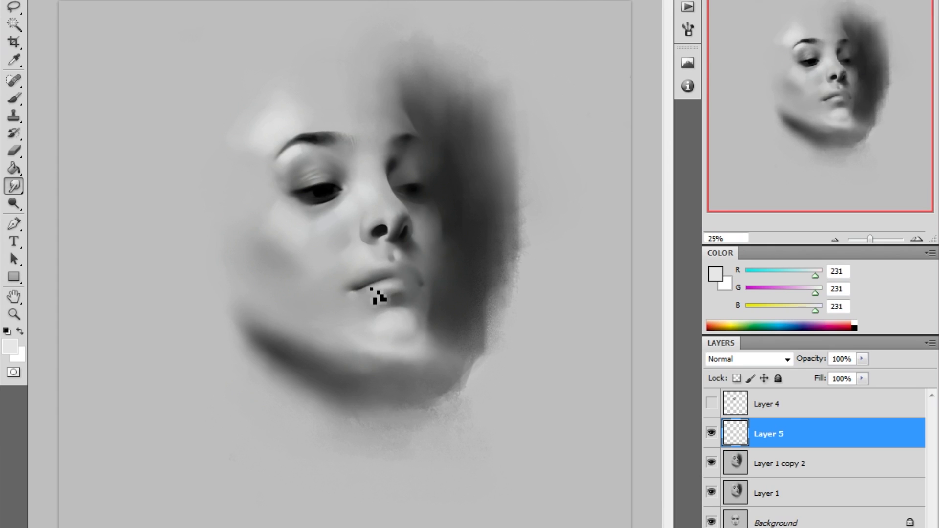
# - Refine the mouth corner and lower lip on Layer 1 copy 2 with sampled light greys (196, 196, 195) and (221, 221, 221), and smudge them
pyautogui.hotkey('alt', '[')
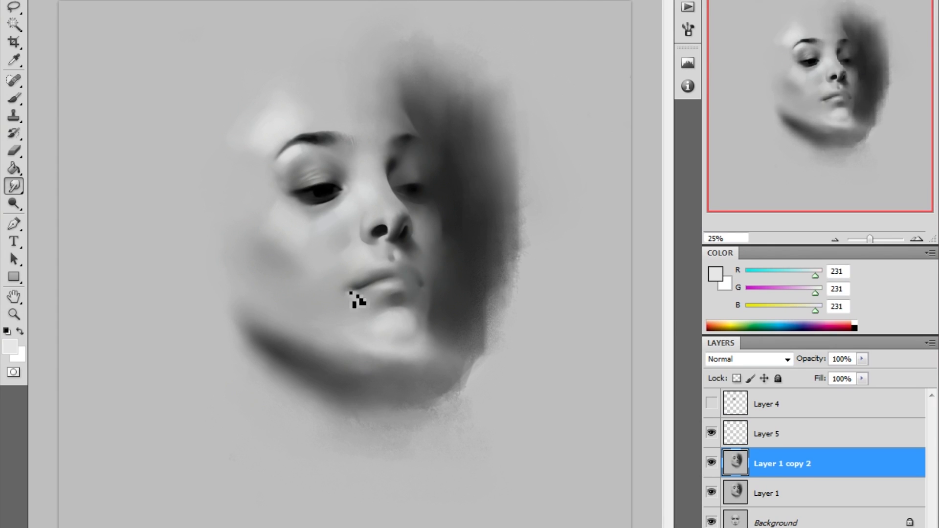
pyautogui.press('b')
pyautogui.keyDown('alt'); pyautogui.click(367, 300); pyautogui.keyUp('alt')
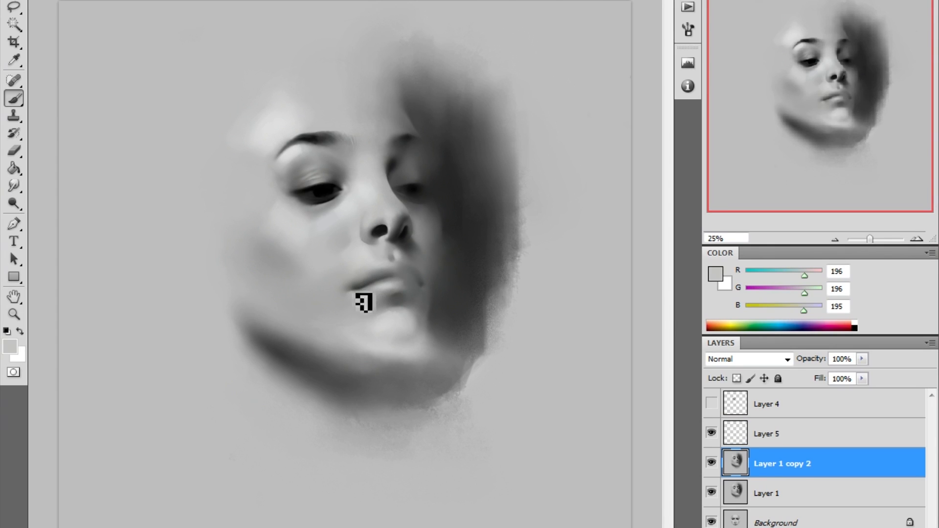
pyautogui.keyDown('alt'); pyautogui.click(399, 288); pyautogui.keyUp('alt')
pyautogui.keyDown('alt'); pyautogui.click(362, 200); pyautogui.keyUp('alt')
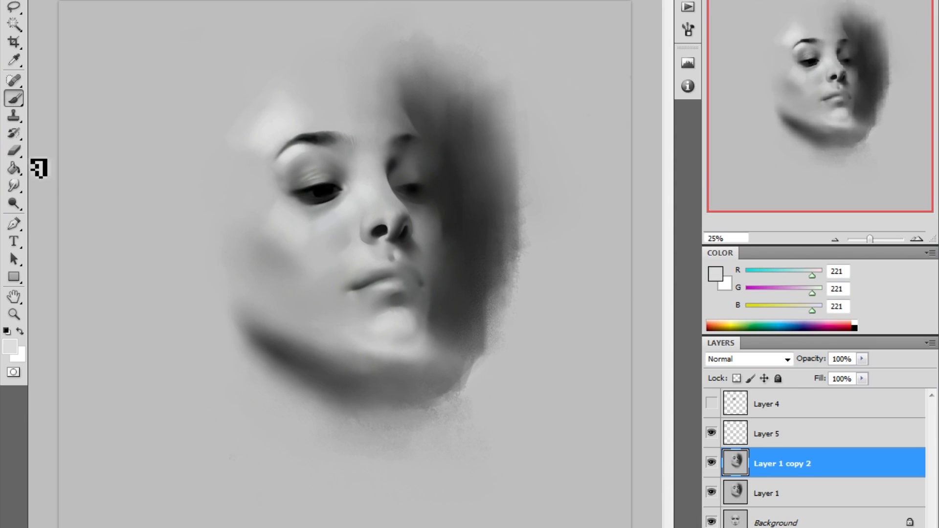
pyautogui.press('r')
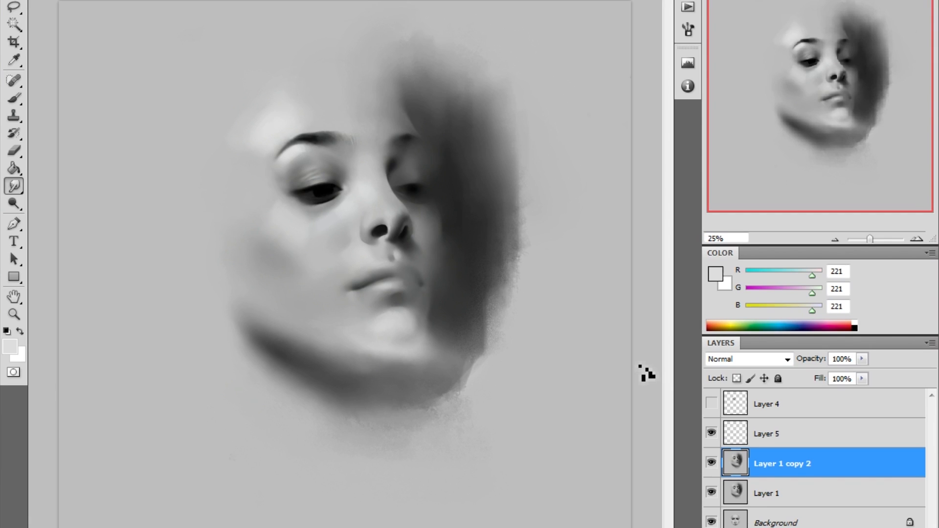
# - Darken the far eye's lash line on Layer 1 copy 2 with near-black (6, 5, 6) sampled from the portrait
pyautogui.press('b')
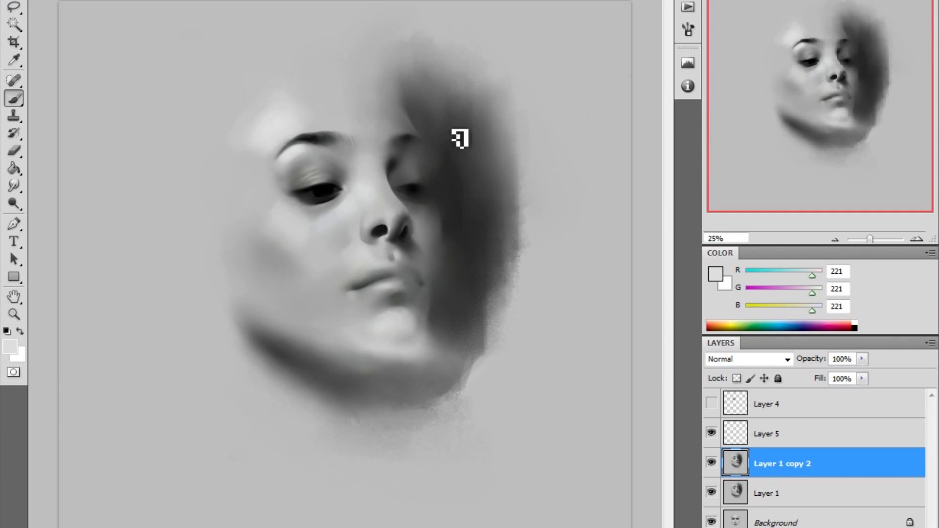
pyautogui.keyDown('alt'); pyautogui.click(413, 144); pyautogui.keyUp('alt')
pyautogui.press('r')
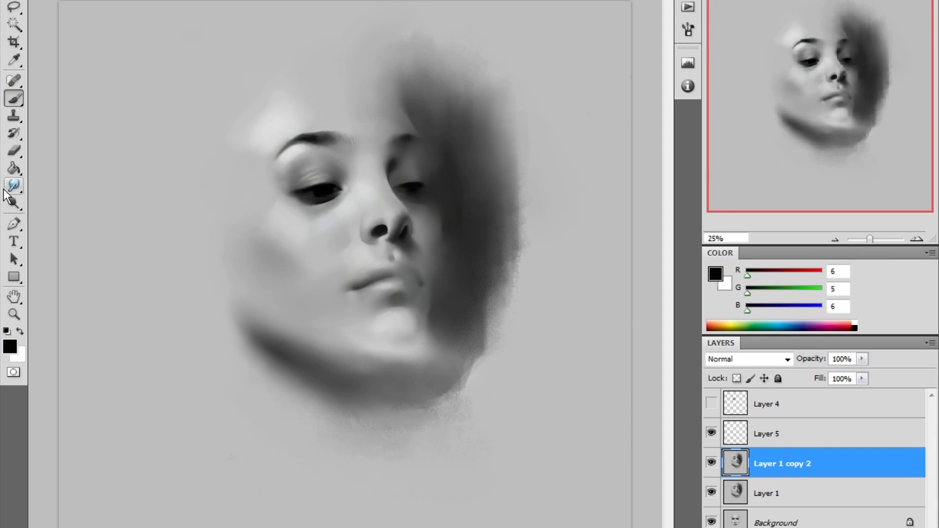
pyautogui.press('b')
pyautogui.rightClick(425, 196)
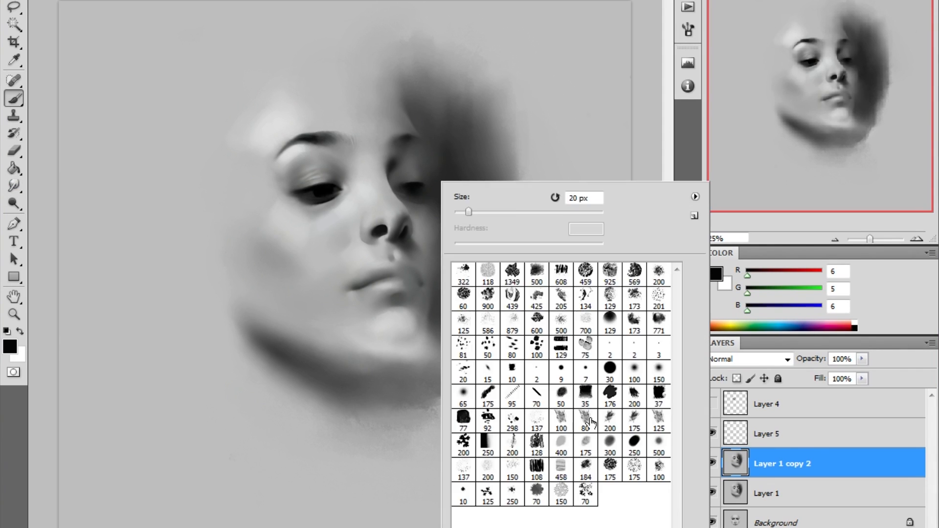
pyautogui.press('Escape')
# - Refine the far eye's lid and lashes with sampled dark grey (77, 78, 77) and near-black (7, 8, 6), and smudge them
pyautogui.hotkey('ctrl', '+')
pyautogui.keyDown('alt'); pyautogui.click(436, 147); pyautogui.keyUp('alt')
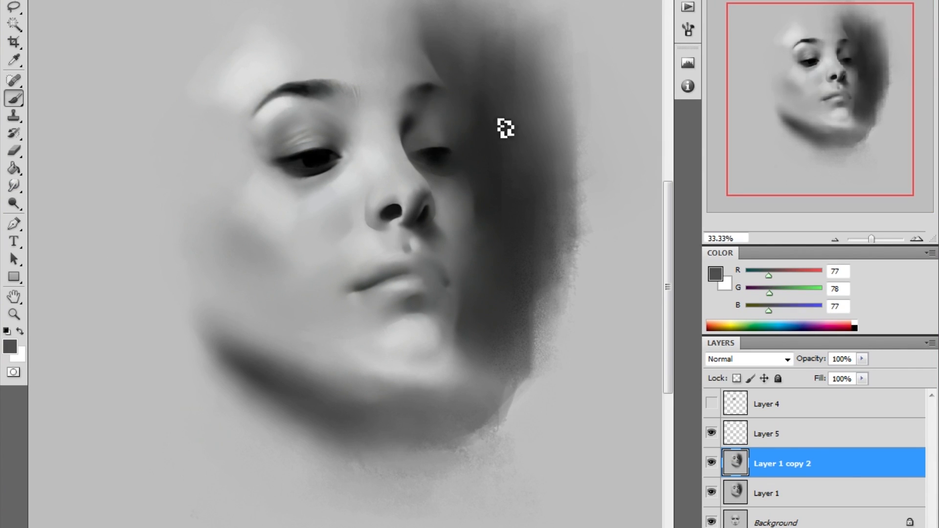
pyautogui.keyDown('alt'); pyautogui.click(446, 157); pyautogui.keyUp('alt')
pyautogui.click(22, 187)
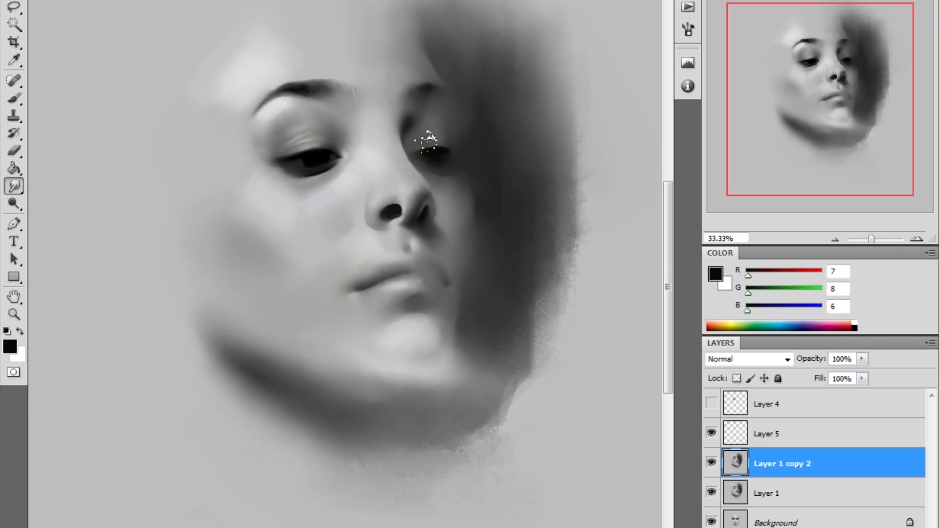
# - Compare the portrait with Layer 5 hidden and shown, and delete Layer 5
pyautogui.press('b')
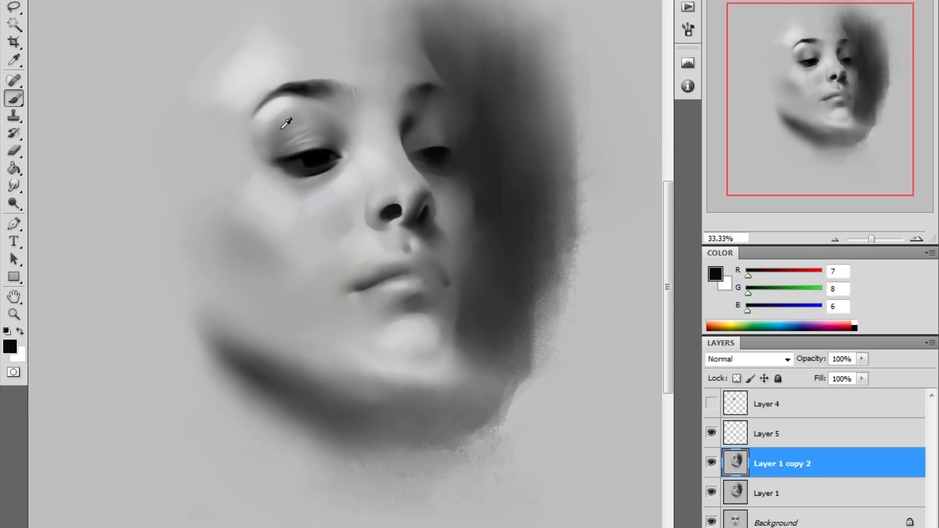
pyautogui.click(712, 433)
pyautogui.click(712, 433)
pyautogui.click(783, 434)
pyautogui.hotkey('ctrl', '-')
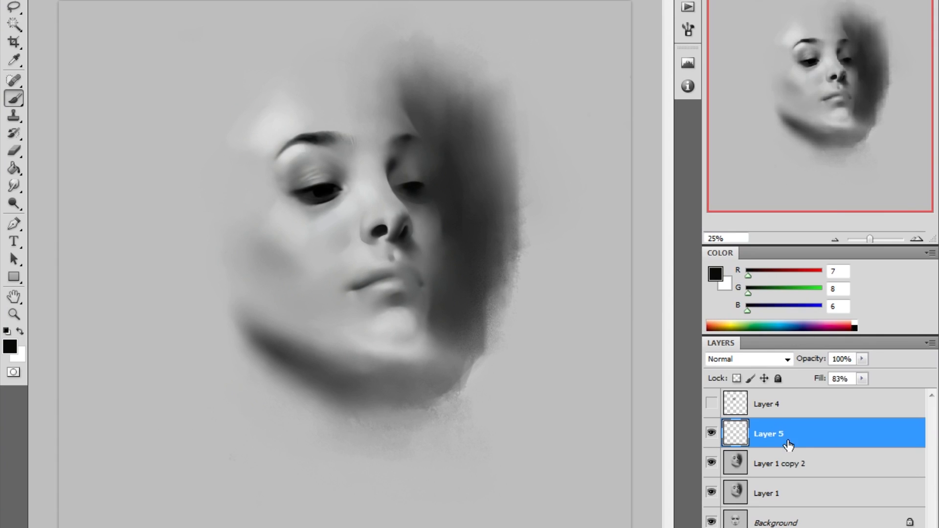
pyautogui.press('Delete')
# - Smudge the far eye's lower edge, and soften the near eye's outer part with sampled grey (94, 94, 93)
pyautogui.press('r')
pyautogui.moveTo(423, 190)
pyautogui.mouseDown()
pyautogui.moveTo(457, 180)
pyautogui.moveTo(418, 204)
pyautogui.mouseUp()
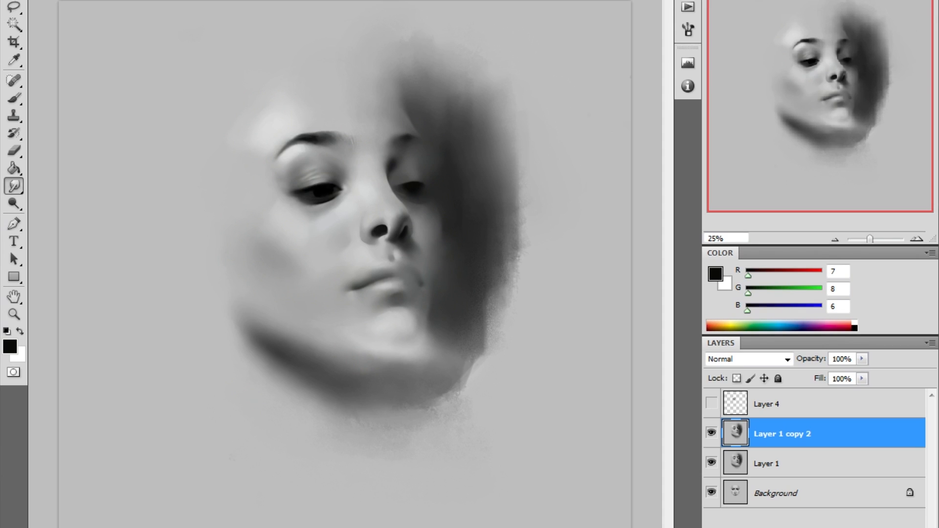
pyautogui.press('b')
pyautogui.keyDown('alt'); pyautogui.click(305, 196); pyautogui.keyUp('alt')
pyautogui.press('r')
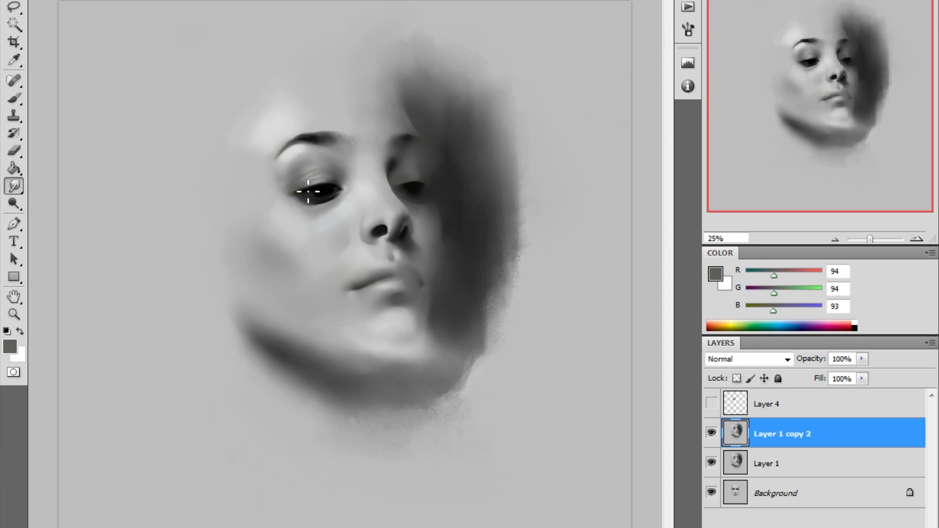
# - Paint the near eye's iris detail with the 35 px brush, sampling black (0, 0, 0) and mid grey (142, 140, 141)
pyautogui.press('b')
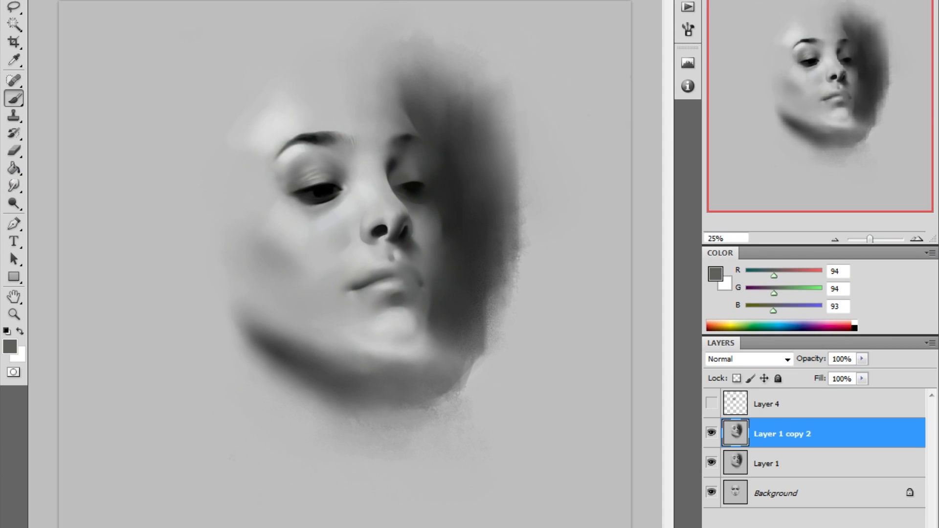
pyautogui.rightClick(478, 182)
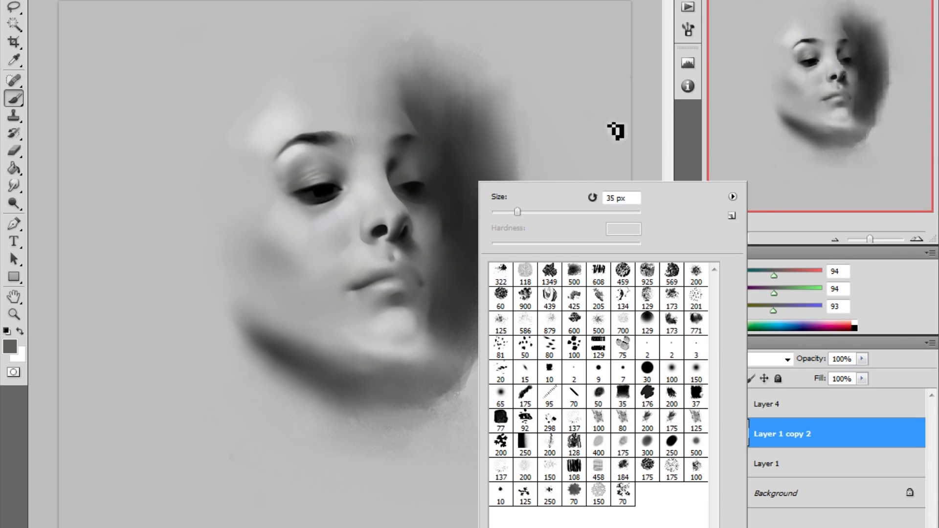
pyautogui.press('Return')
pyautogui.keyDown('alt'); pyautogui.click(409, 288); pyautogui.keyUp('alt')
pyautogui.keyDown('alt'); pyautogui.click(342, 184); pyautogui.keyUp('alt')
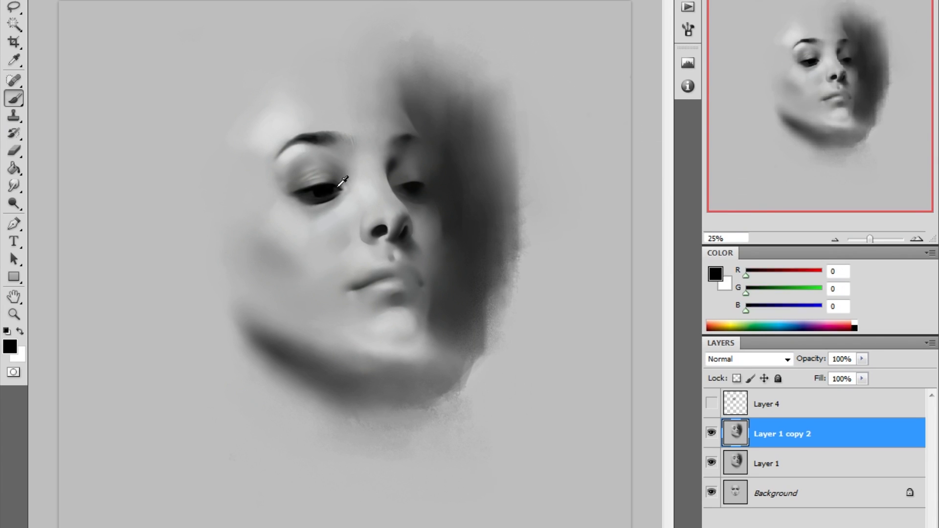
pyautogui.keyDown('alt'); pyautogui.click(418, 170); pyautogui.keyUp('alt')
pyautogui.rightClick(418, 195)
pyautogui.press('Return')
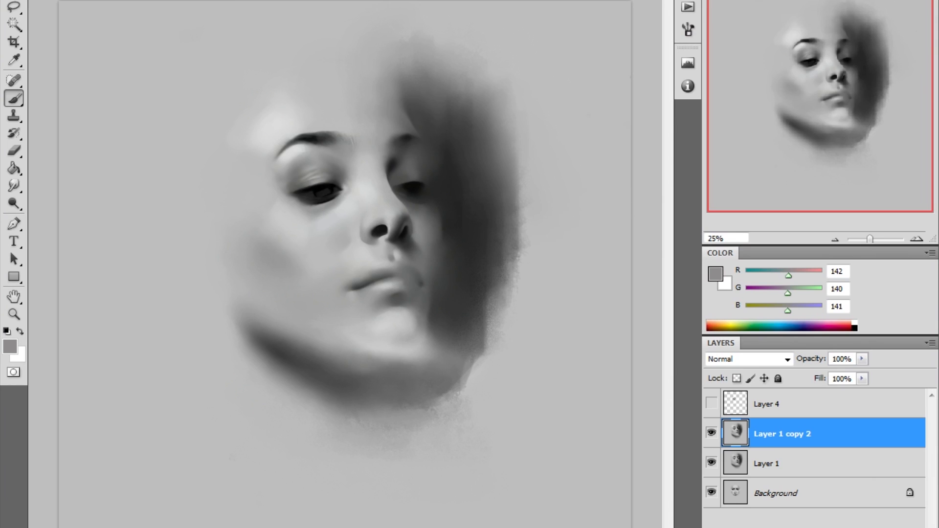
# - Strengthen the line between the lips with a sampled dark grey (55, 54, 57)
pyautogui.keyDown('alt'); pyautogui.click(360, 277); pyautogui.keyUp('alt')
pyautogui.moveTo(351, 287)
pyautogui.mouseDown()
pyautogui.moveTo(371, 253)
pyautogui.moveTo(403, 281)
pyautogui.mouseUp()
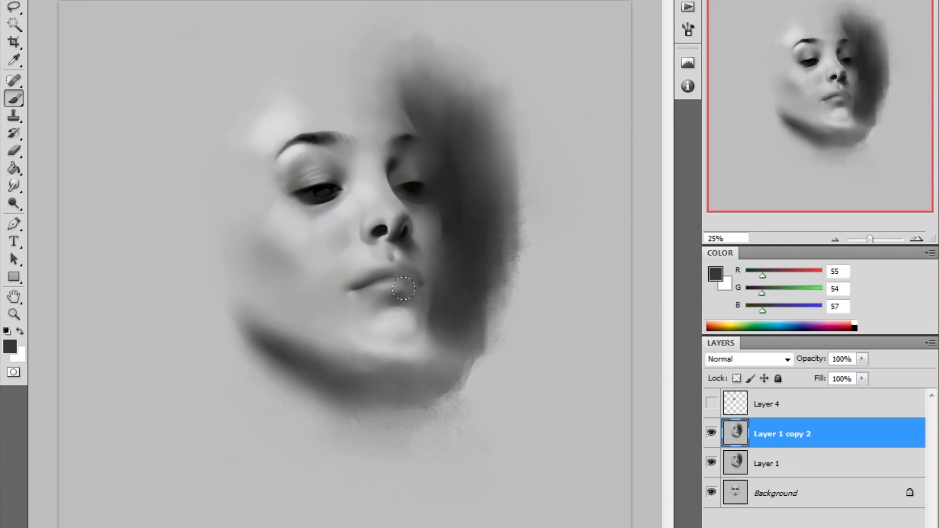
# - Blend the near eye's iris, eyelid and surrounding shading with the Smudge tool
pyautogui.press('z')
pyautogui.press('r')
pyautogui.moveTo(317, 163)
pyautogui.mouseDown()
pyautogui.moveTo(363, 260)
pyautogui.moveTo(329, 281)
pyautogui.mouseUp()
pyautogui.hotkey('ctrl', '0')
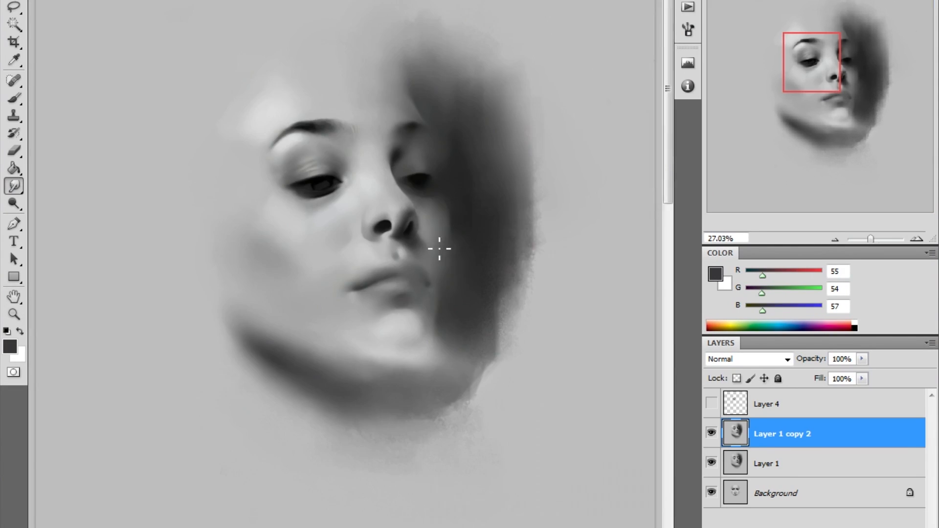
pyautogui.press('z')
pyautogui.moveTo(328, 168); pyautogui.dragTo(390, 223)
pyautogui.press('r')
pyautogui.hotkey('ctrl', '0')
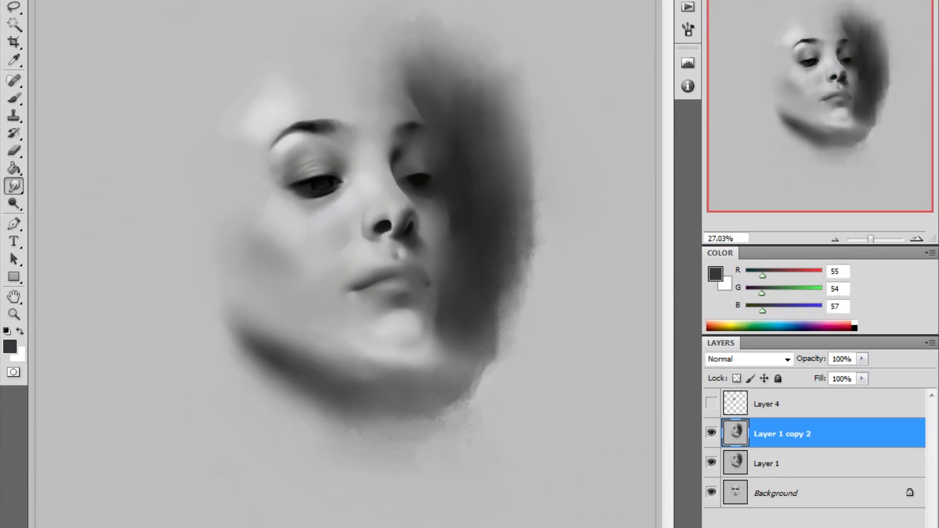
# - Outline the near eye's iris and upper lash line with sampled near-black (1, 1, 1), and smudge the strokes
pyautogui.press('z')
pyautogui.moveTo(272, 143); pyautogui.dragTo(367, 226)
pyautogui.press('b')
pyautogui.keyDown('alt'); pyautogui.click(391, 235); pyautogui.keyUp('alt')
pyautogui.rightClick(391, 240)
pyautogui.click(540, 347)
pyautogui.press('Return')
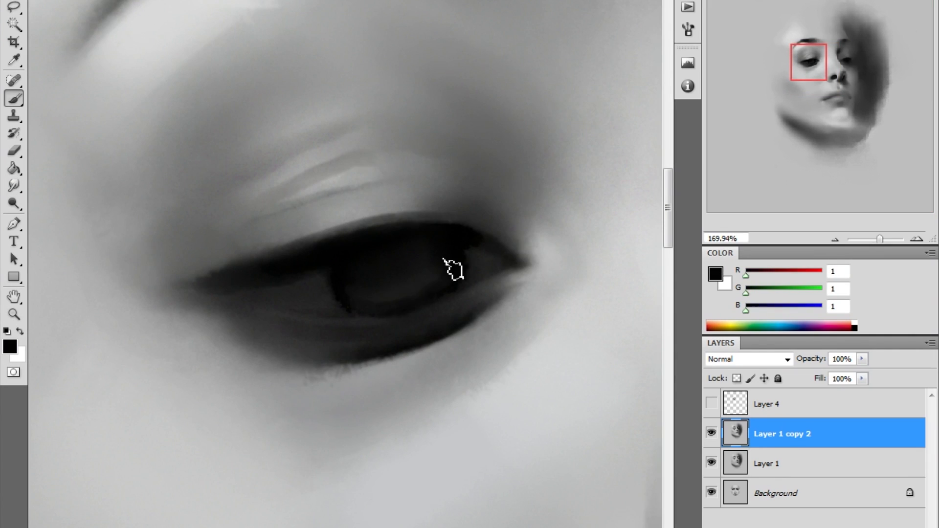
pyautogui.press('r')
pyautogui.hotkey('ctrl', '0')
# - Refine the lips and the area below them with sampled greys (170, 170, 170) and (200, 199, 199), and smudge the result
pyautogui.press('b')
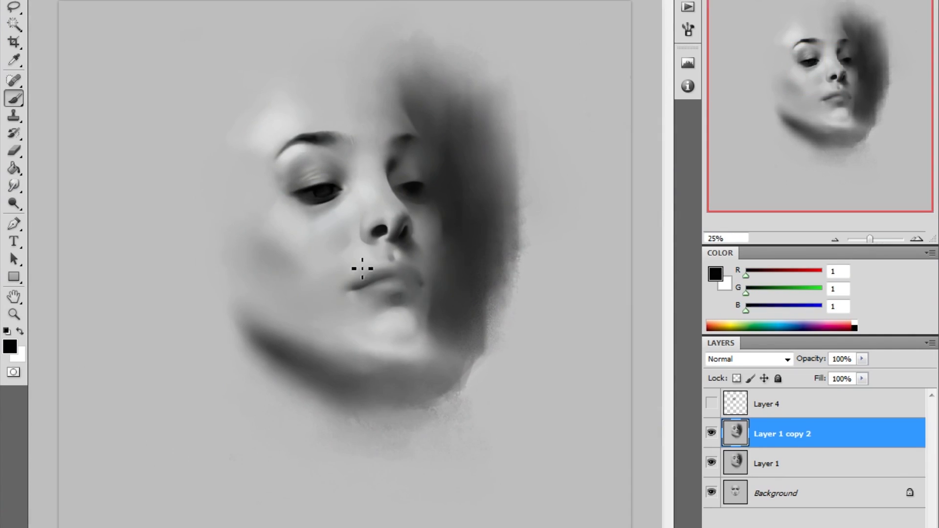
pyautogui.keyDown('alt'); pyautogui.click(365, 317); pyautogui.keyUp('alt')
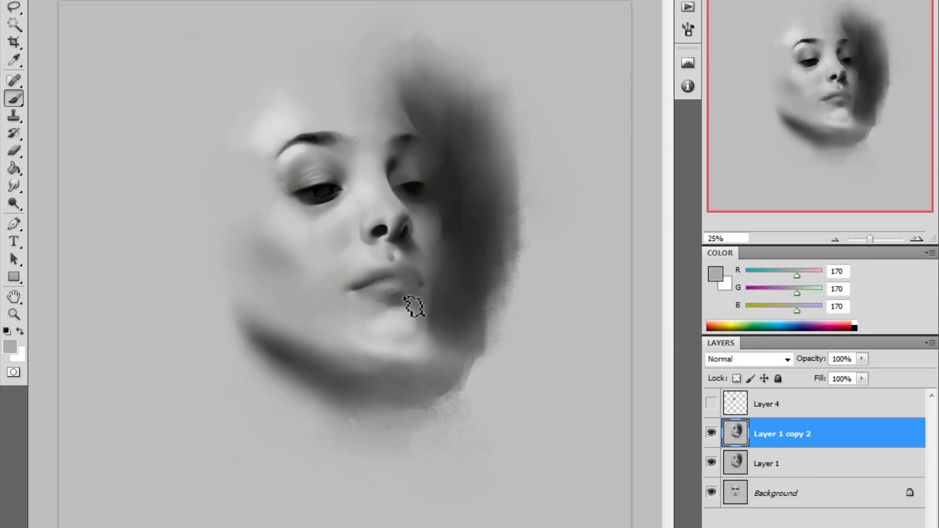
pyautogui.keyDown('alt'); pyautogui.click(362, 269); pyautogui.keyUp('alt')
pyautogui.press('r')
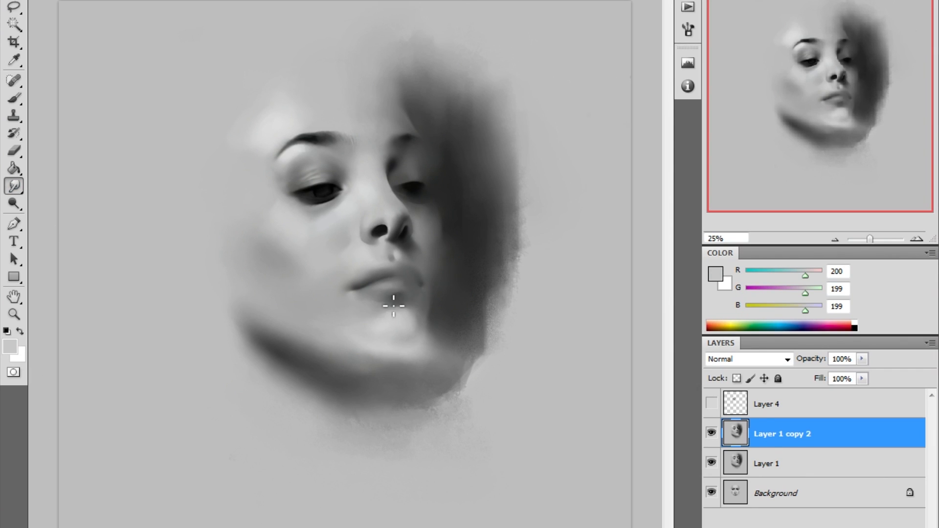
# - Paste a copy of the portrait in place above Layer 1 copy 2, and delete the surplus Layer 7
pyautogui.click(688, 30)
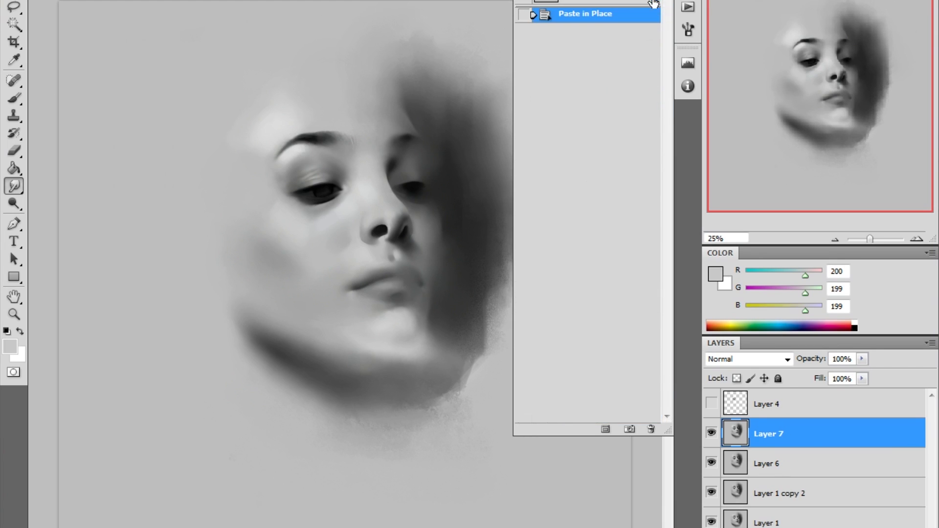
pyautogui.press('e')
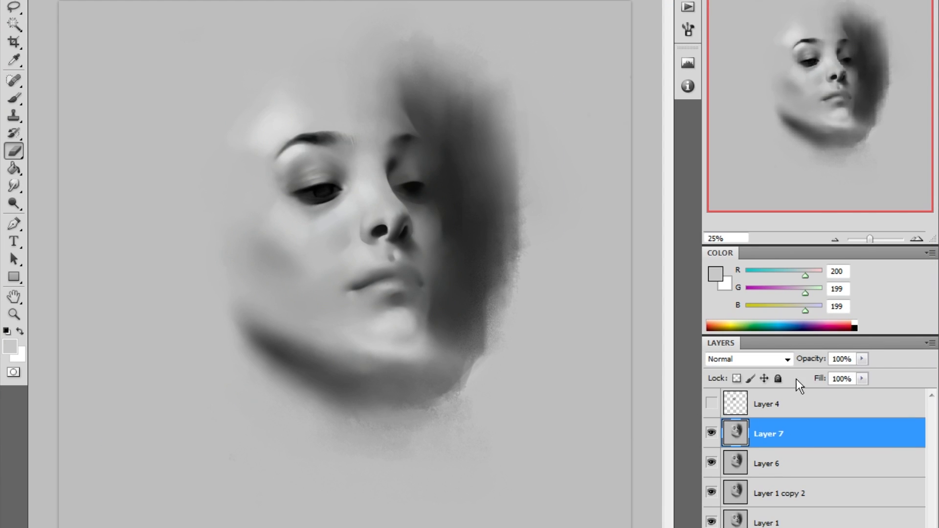
pyautogui.rightClick(793, 431)
pyautogui.click(822, 100)
# - Try to dodge speckled highlights on the forehead and below the near eye with a textured brush on Layer 6
pyautogui.click(14, 204)
pyautogui.rightClick(210, 158)
pyautogui.doubleClick(354, 397)
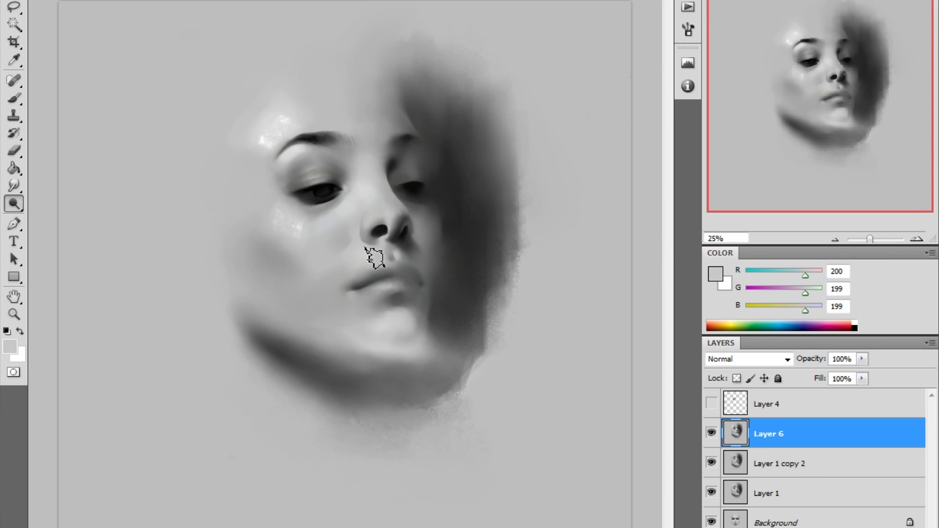
# - Smudge the near eyelid, darken its lash line with sampled near-black (6, 5, 7), and blend the stroke
pyautogui.click(14, 185)
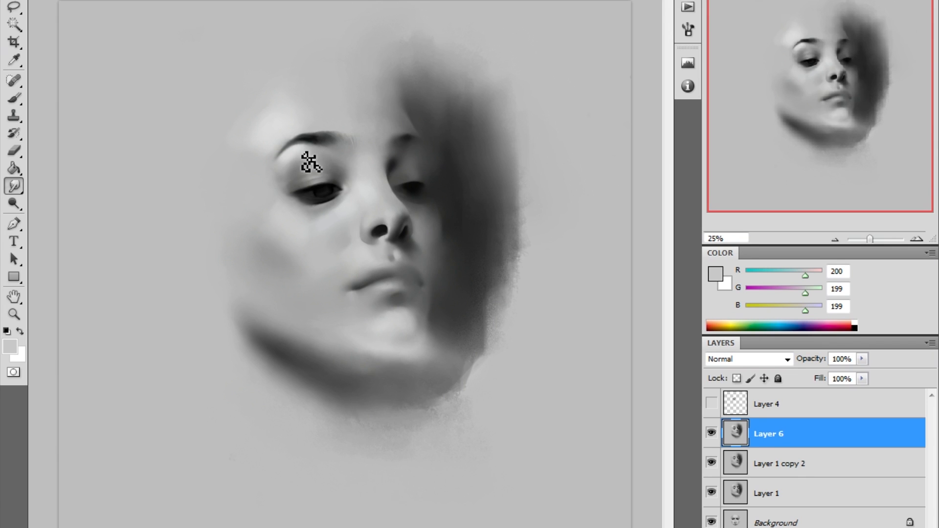
pyautogui.press('b')
pyautogui.keyDown('alt'); pyautogui.click(305, 190); pyautogui.keyUp('alt')
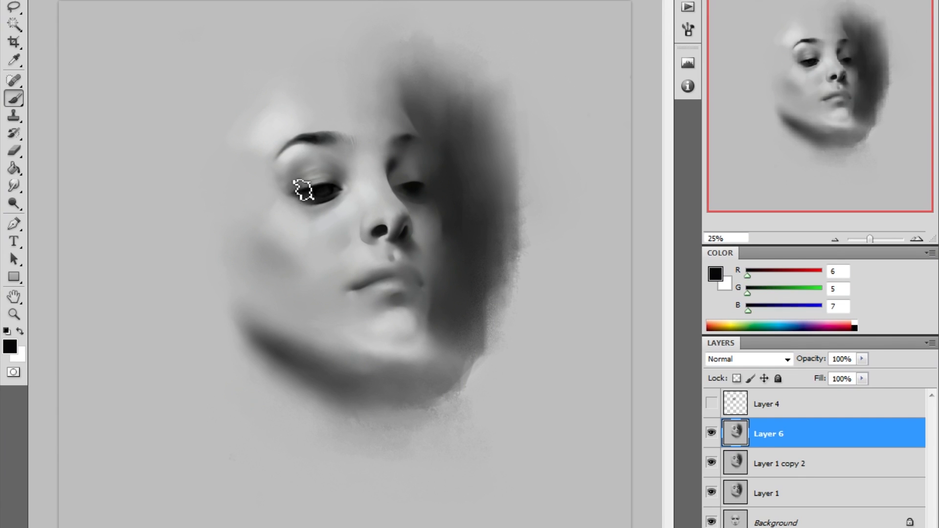
pyautogui.press('r')
# - Extend the near eye's outer corner outward with sampled dark tones (18, 18, 19) and (75, 75, 77), and smudge the lash line
pyautogui.moveTo(444, 173); pyautogui.dragTo(460, 146)
pyautogui.keyDown('alt'); pyautogui.click(373, 282); pyautogui.keyUp('alt')
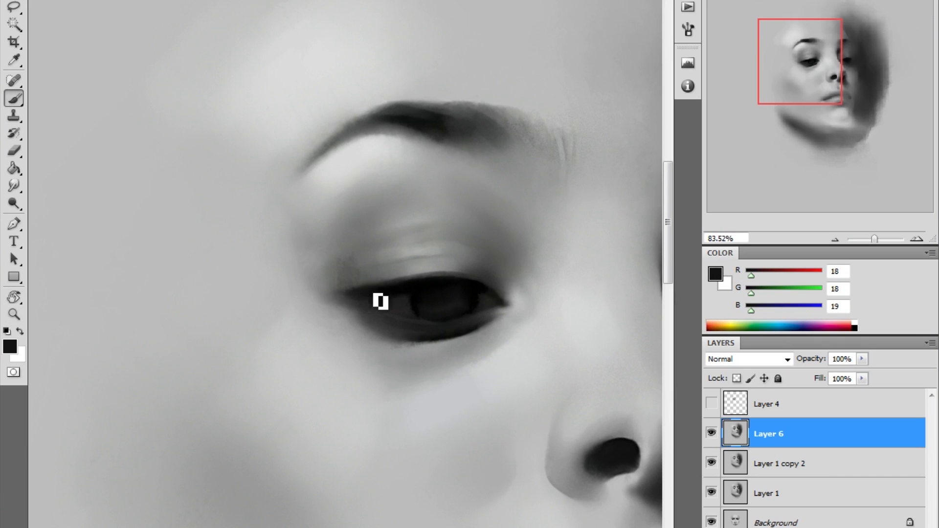
pyautogui.moveTo(337, 296); pyautogui.dragTo(306, 286)
pyautogui.hotkey('ctrl', '0')
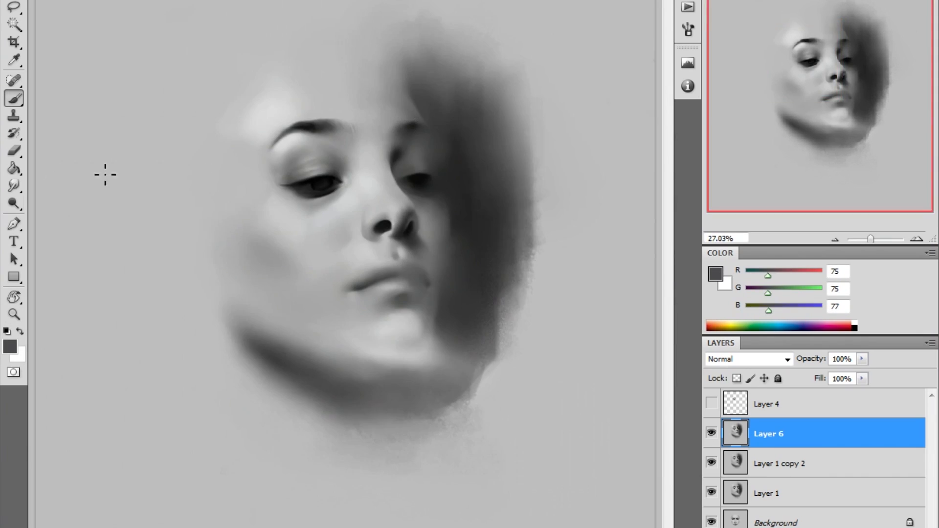
pyautogui.press('r')
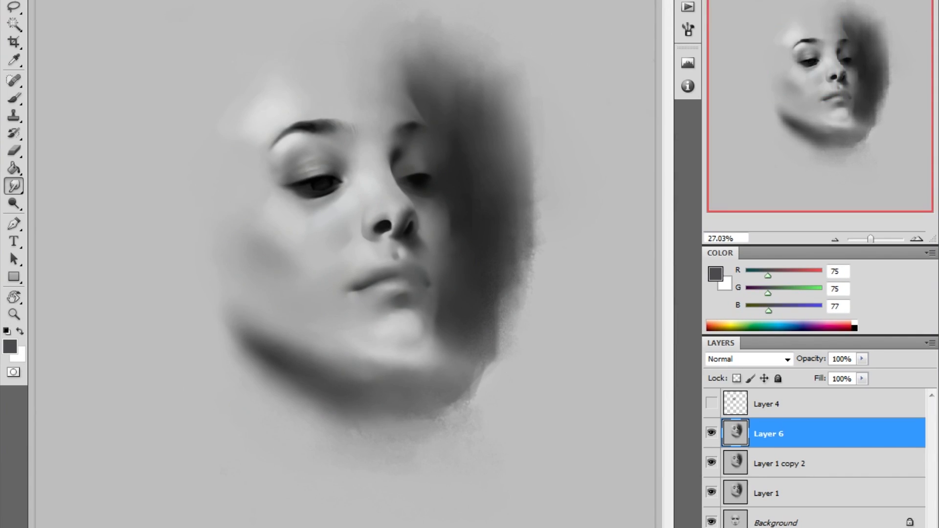
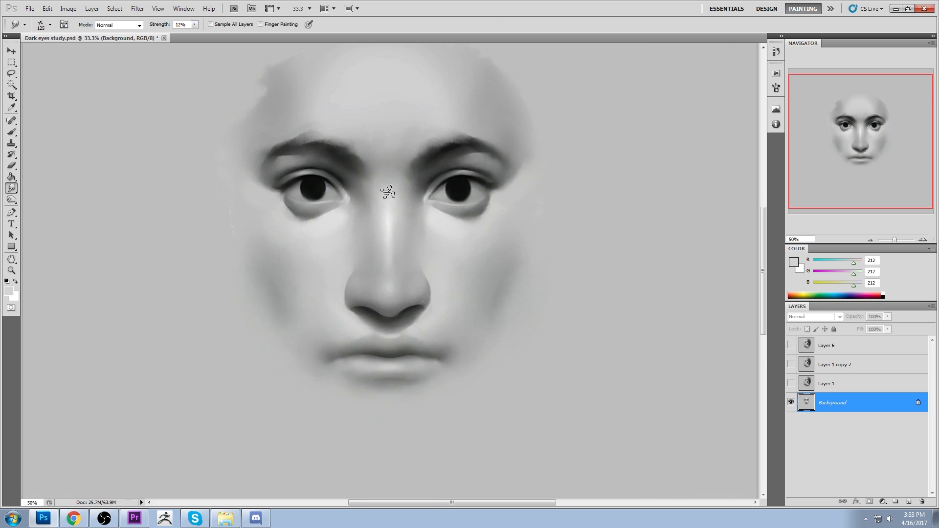
# - Reduce the Smudge brush size to 80, and duplicate the Background layer as Background copy
pyautogui.press('[')
pyautogui.press('[')
pyautogui.press('[')
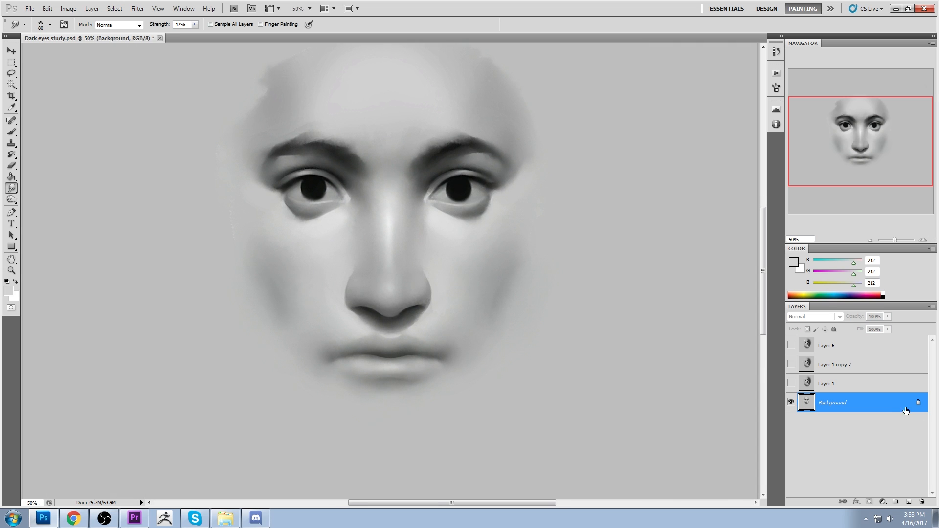
pyautogui.rightClick(832, 405)
pyautogui.click(856, 422)
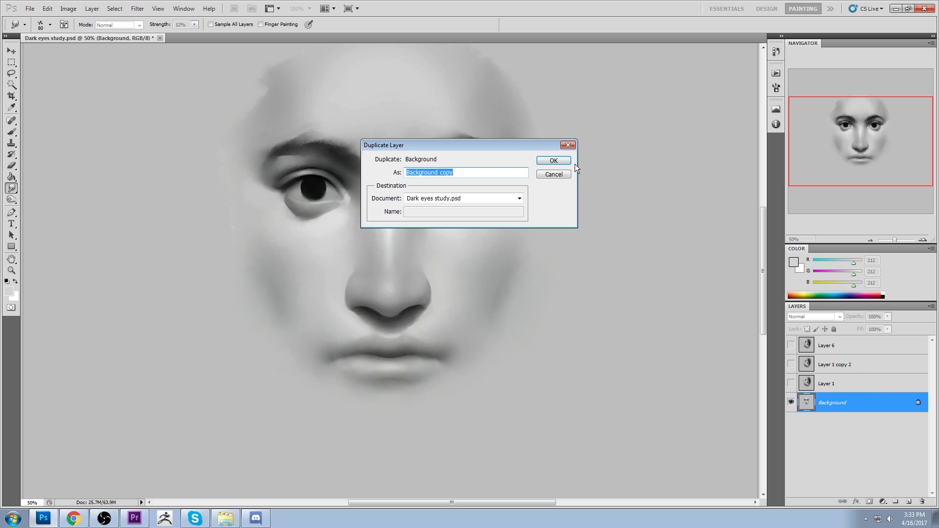
pyautogui.click(554, 161)
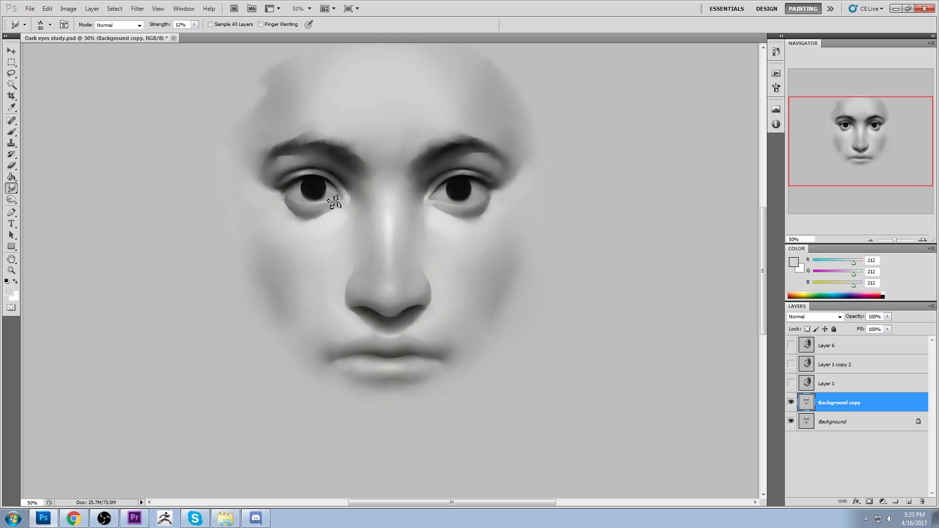
# - Paint a diagonal black (0, 0, 0) sample stroke beside the face on Background copy with the 125 px textured brush
pyautogui.press('[')
pyautogui.press('[')
pyautogui.press('b')
pyautogui.rightClick(526, 167)
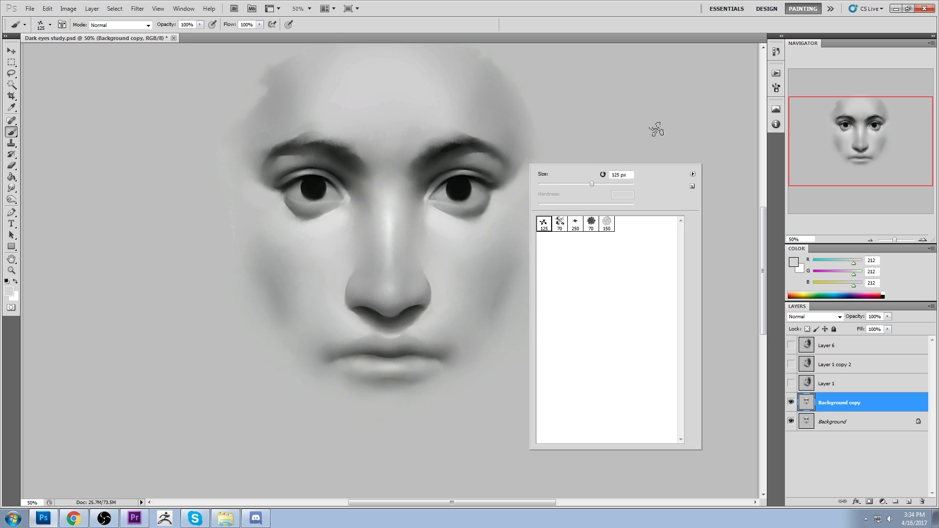
pyautogui.click(793, 262)
pyautogui.click(588, 215)
pyautogui.click(805, 78)
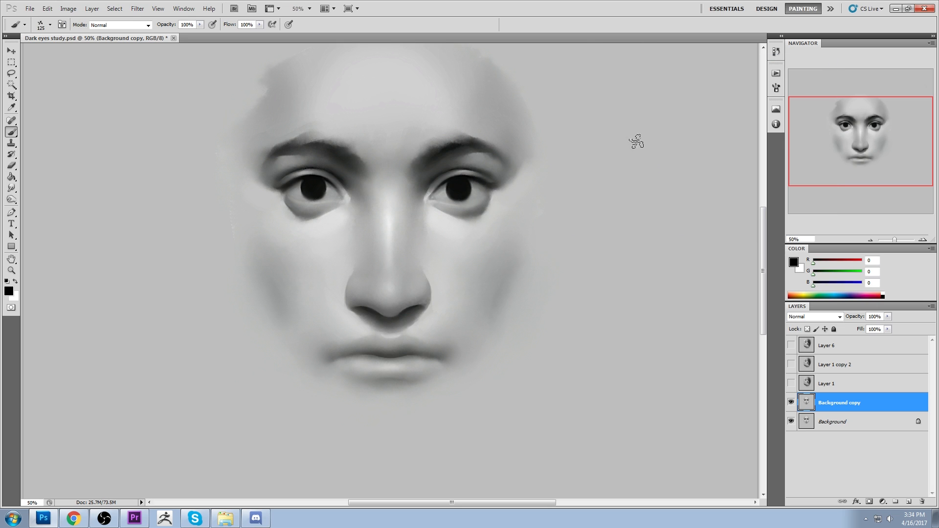
pyautogui.moveTo(653, 134)
pyautogui.mouseDown()
pyautogui.moveTo(550, 237)
pyautogui.moveTo(537, 279)
pyautogui.mouseUp()
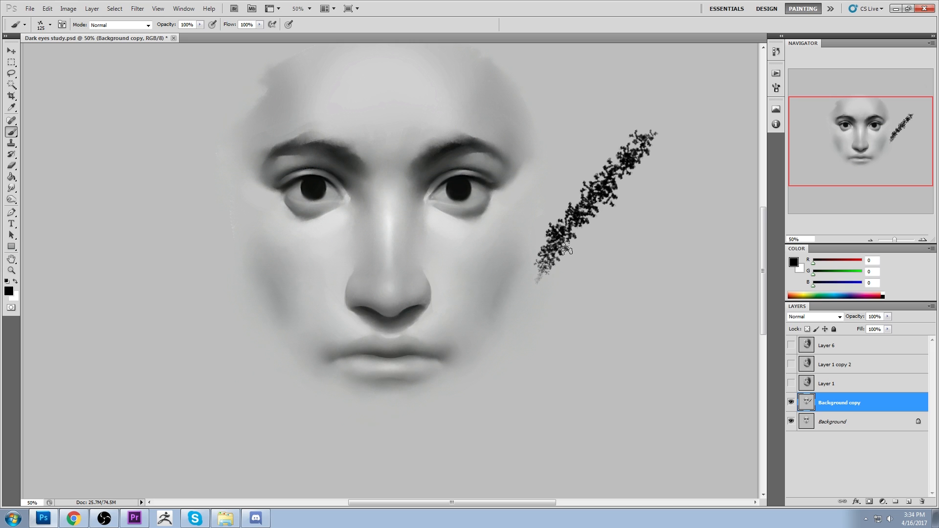
# - Undo the black sample stroke beside the face and check the brush presets
pyautogui.hotkey('ctrl', 'z')
pyautogui.rightClick(497, 177)
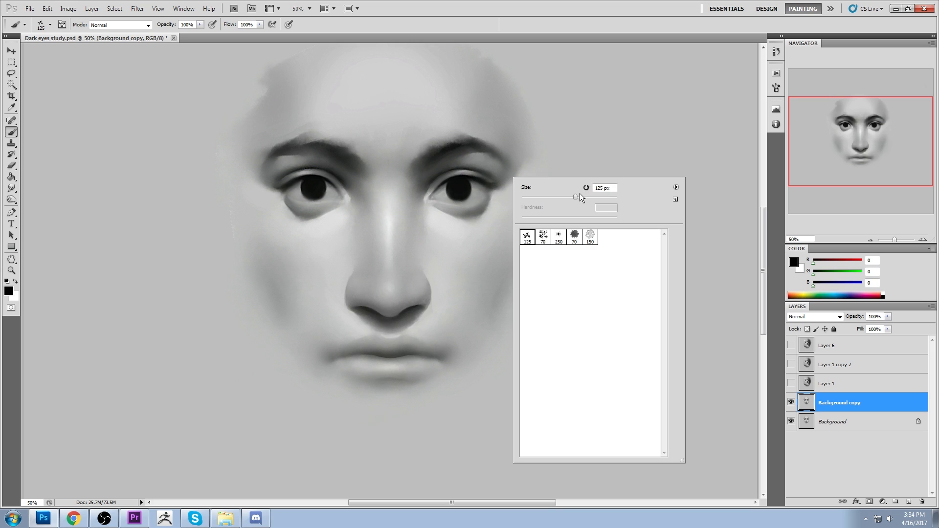
pyautogui.click(567, 130)
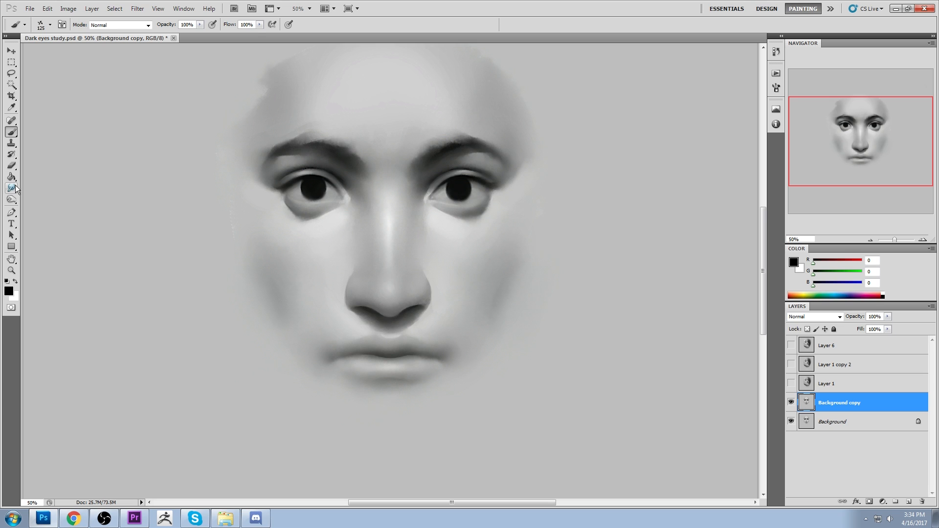
# - Try the Smudge tool at 12% strength on the pupil of the right-hand eye, and undo the stroke
pyautogui.moveTo(16, 185); pyautogui.dragTo(46, 205)
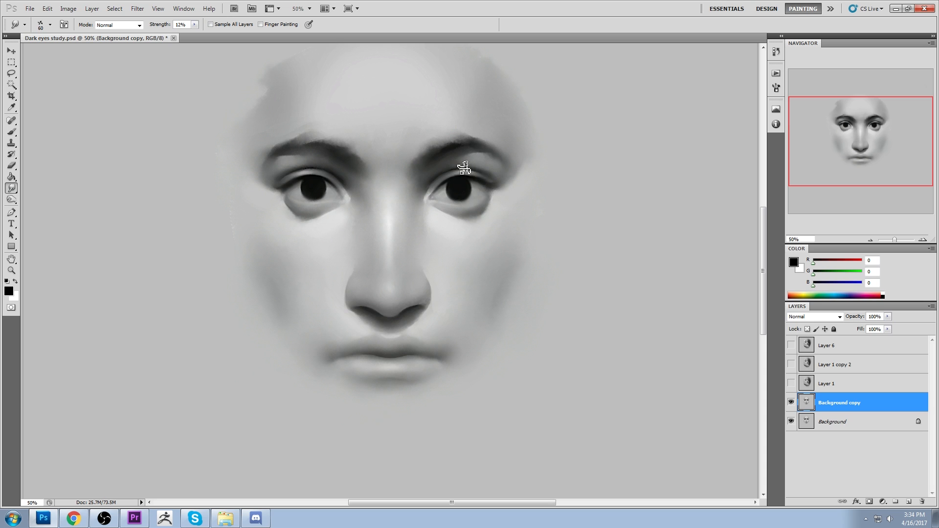
pyautogui.moveTo(451, 189); pyautogui.dragTo(455, 194)
pyautogui.hotkey('ctrl', 'z')
pyautogui.click(138, 8)
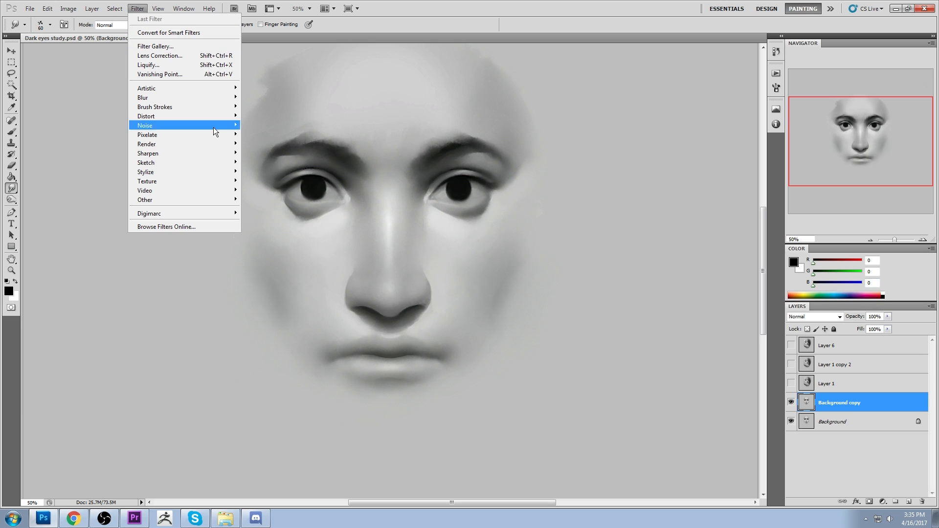
pyautogui.click(441, 154)
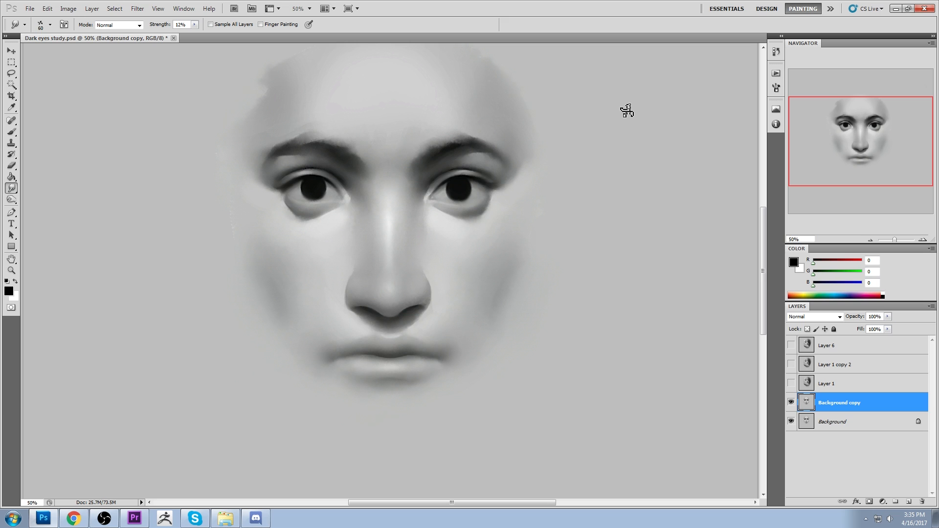
# - Toggle the visibility of Background copy several times to compare it with the Background layer
pyautogui.press('b')
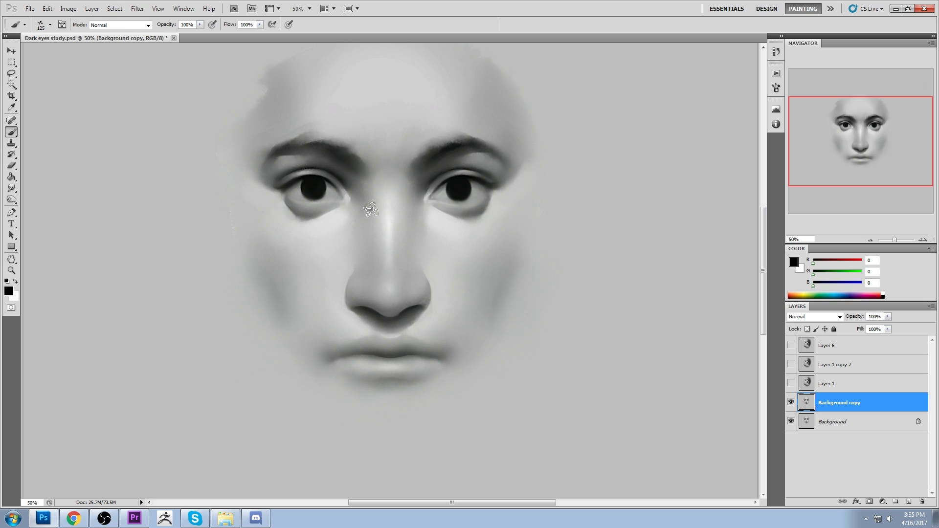
pyautogui.click(791, 402)
pyautogui.click(791, 403)
pyautogui.click(791, 403)
pyautogui.click(792, 403)
pyautogui.click(791, 403)
pyautogui.click(792, 402)
# - Choose the 70 px textured brush preset, paint a diagonal black sample stroke beside the face, and undo it
pyautogui.rightClick(520, 172)
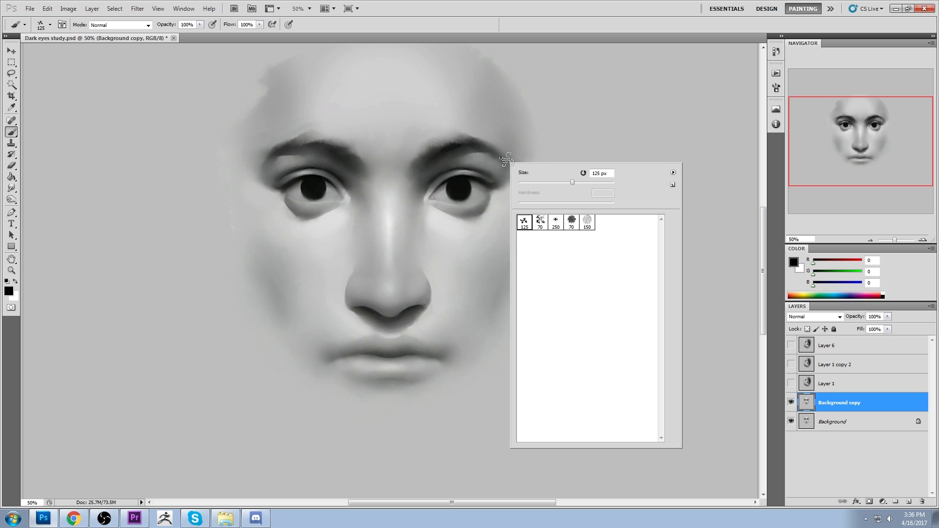
pyautogui.click(540, 223)
pyautogui.click(590, 124)
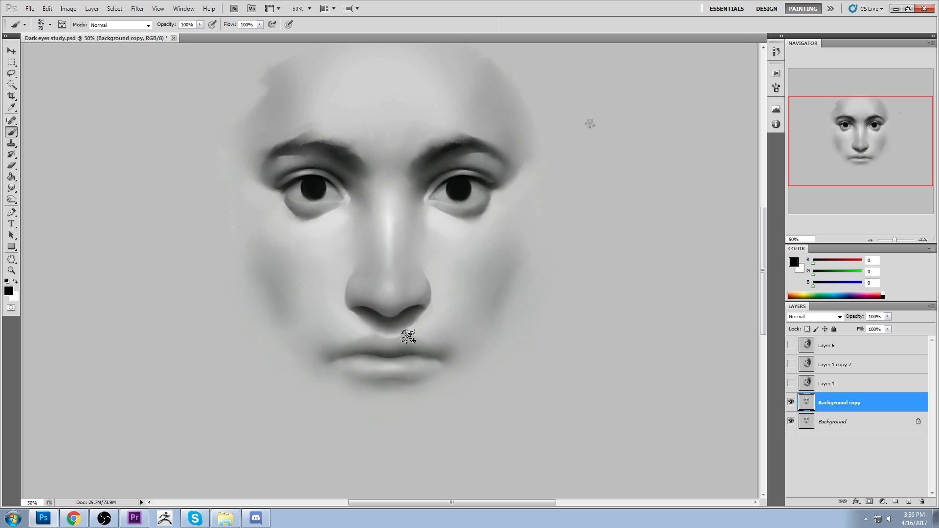
pyautogui.moveTo(619, 156); pyautogui.dragTo(484, 244)
pyautogui.hotkey('ctrl', 'z')
# - Load the 70 px textured preset into the Burn tool, enlarge it to 80 px, and return to the Smudge tool
pyautogui.click(11, 188)
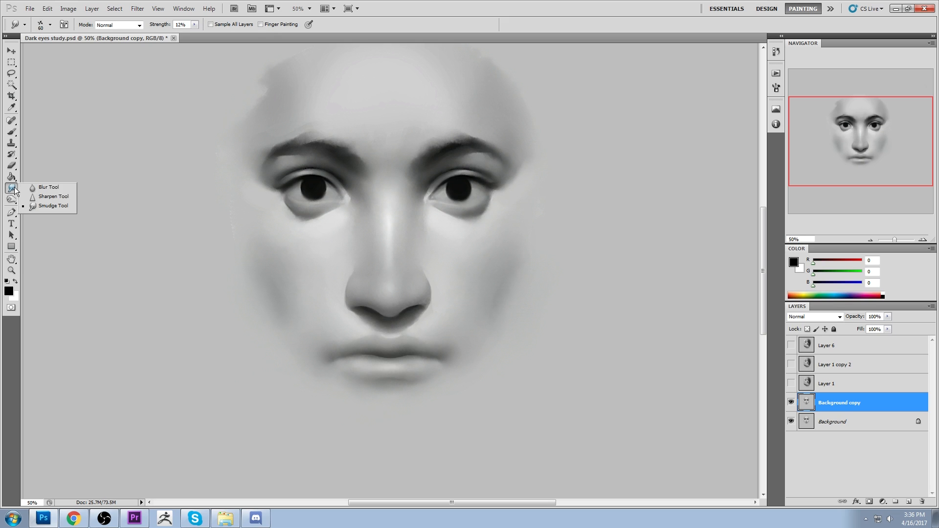
pyautogui.click(41, 207)
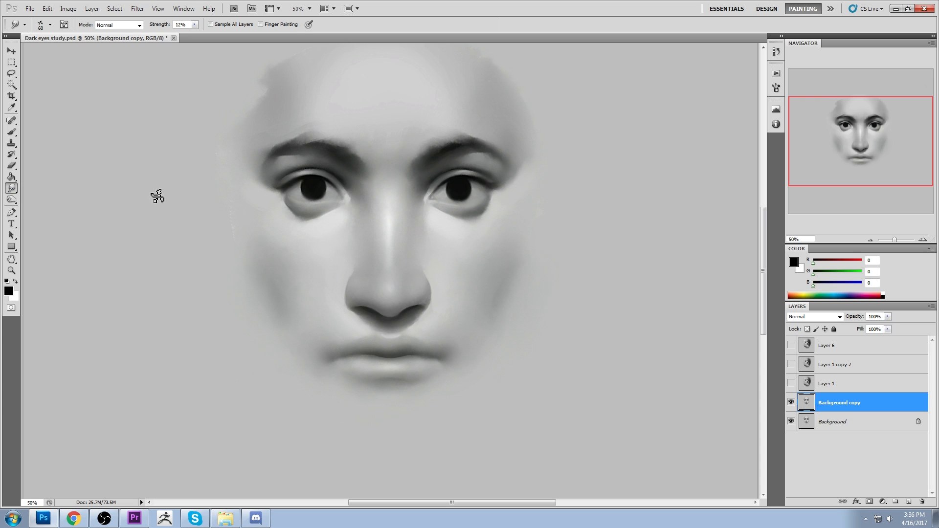
pyautogui.click(11, 199)
pyautogui.rightClick(364, 208)
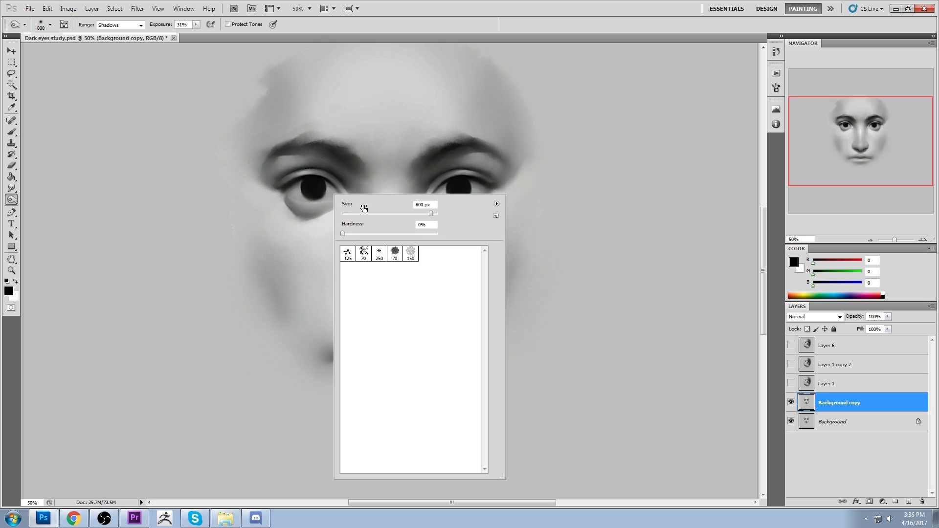
pyautogui.click(363, 253)
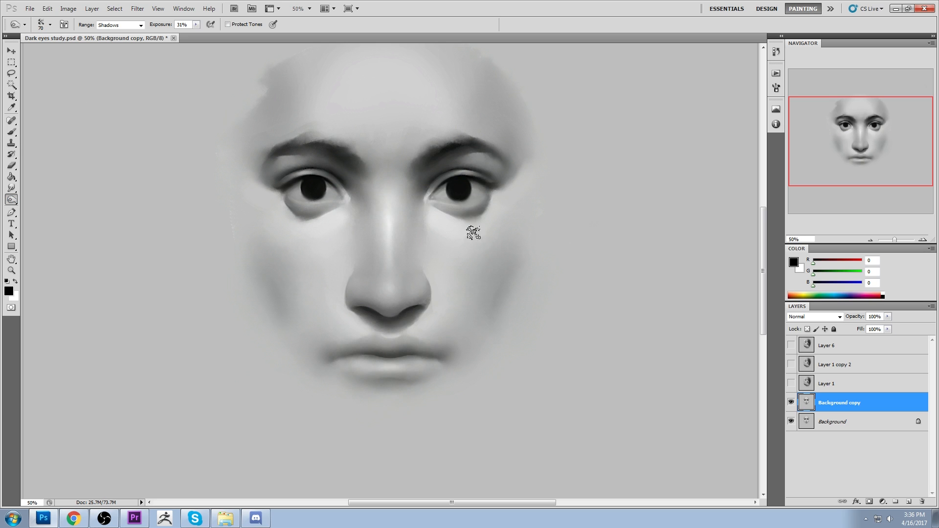
pyautogui.press(']')
pyautogui.press('r')
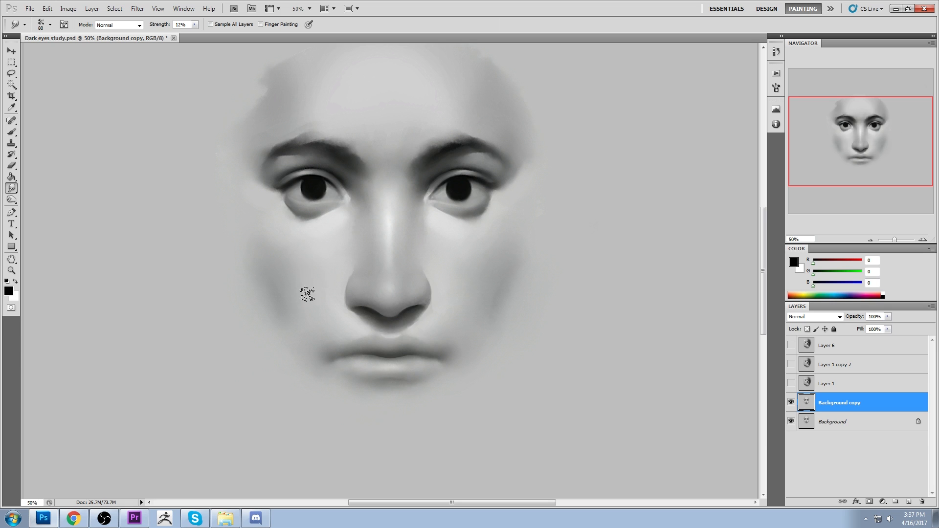
# - Lasso a patch of cheek beside the nose and paint it light grey (211, 209, 210) with the 70 px textured brush
pyautogui.press('l')
pyautogui.moveTo(351, 213); pyautogui.dragTo(354, 266)
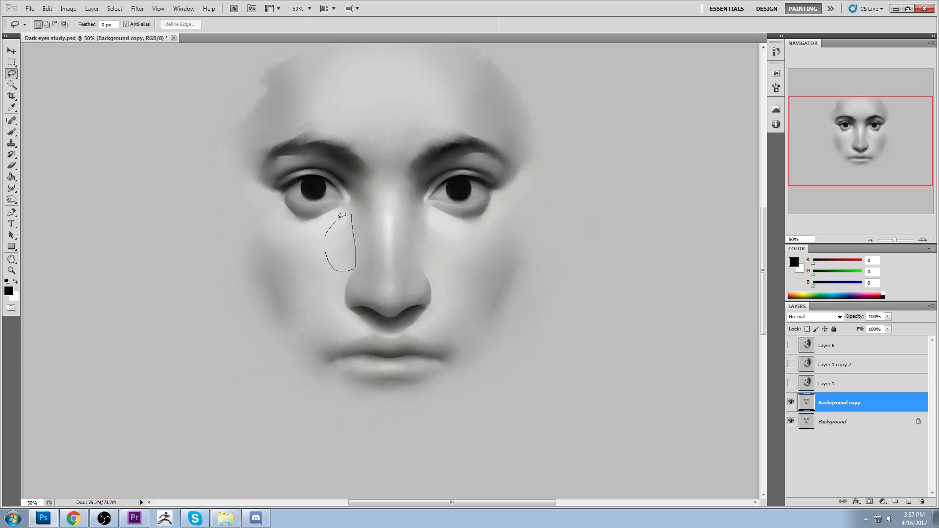
pyautogui.moveTo(342, 215); pyautogui.dragTo(349, 224)
pyautogui.press('b')
pyautogui.keyDown('alt'); pyautogui.click(362, 238); pyautogui.keyUp('alt')
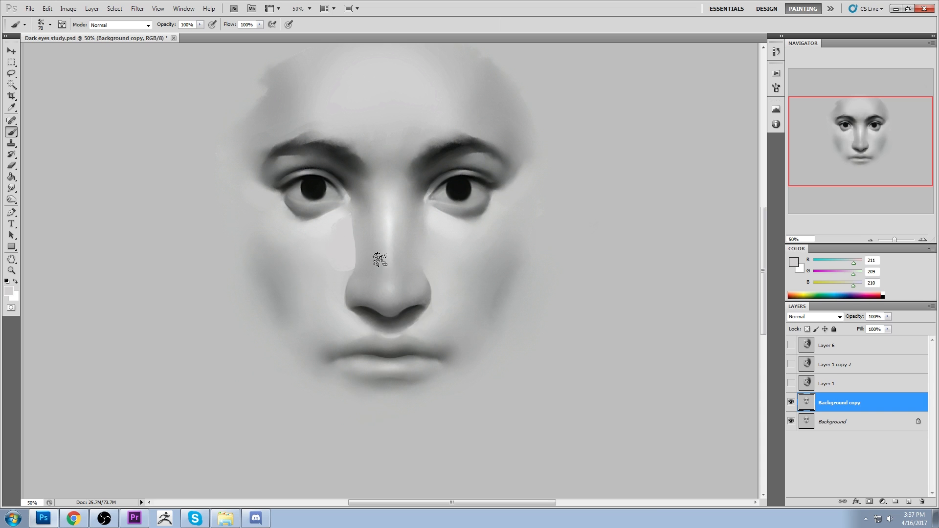
# - Try burning the nose-side edge of the light cheek patch with a reduced textured brush, and undo the stroke
pyautogui.press('o')
pyautogui.hotkey('shift', 'o')
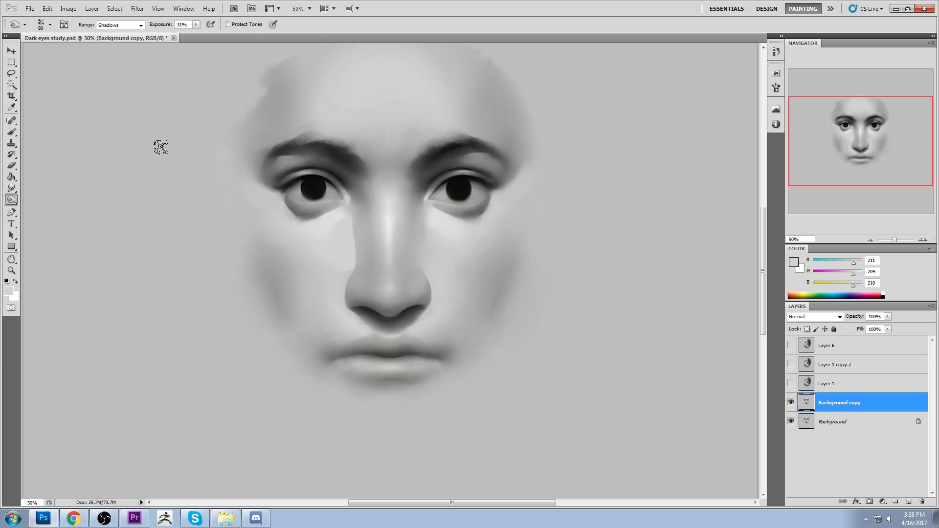
pyautogui.press('[')
pyautogui.press('[')
pyautogui.press('[')
pyautogui.press('[')
pyautogui.moveTo(355, 254); pyautogui.dragTo(355, 230)
pyautogui.hotkey('ctrl', 'z')
# - Try smudging the light cheek patch into the nose shadow with the 80 px textured brush, and undo it
pyautogui.press('m')
pyautogui.rightClick(393, 226)
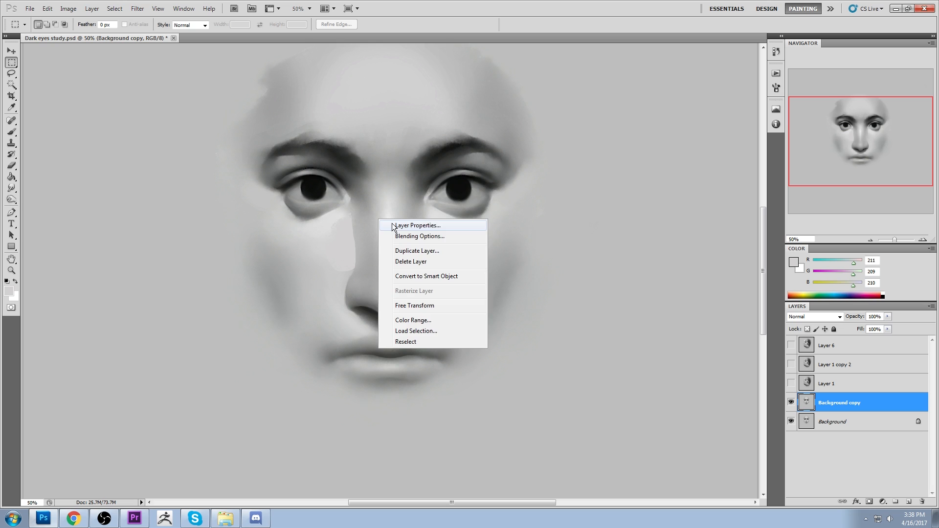
pyautogui.click(12, 188)
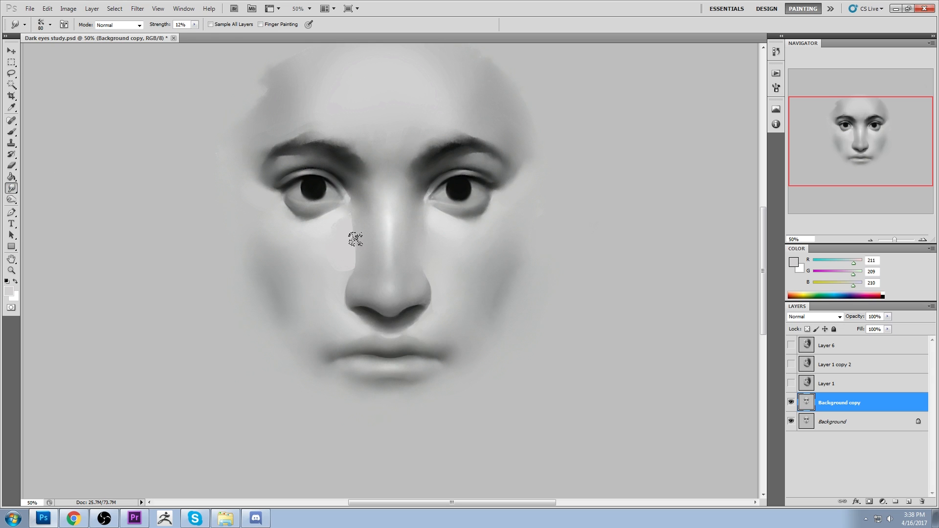
pyautogui.moveTo(351, 225); pyautogui.dragTo(348, 231)
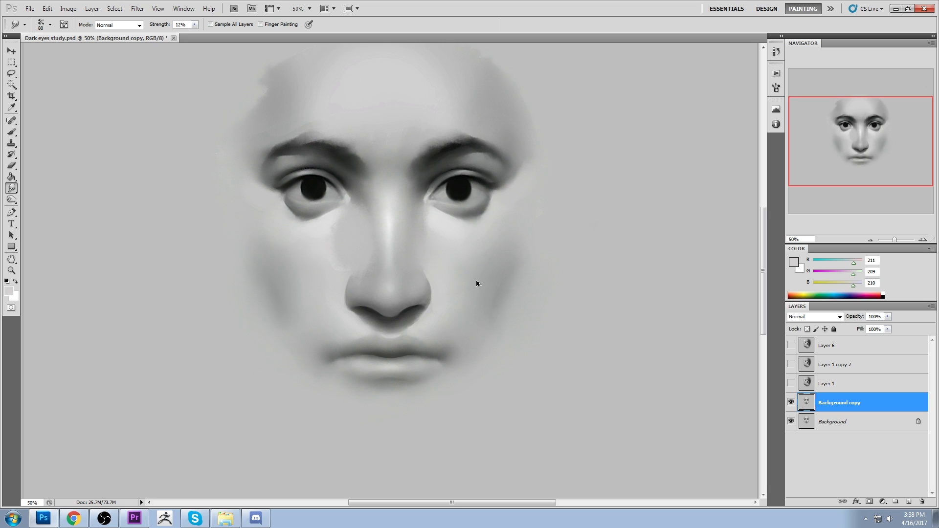
pyautogui.hotkey('ctrl', 'z')
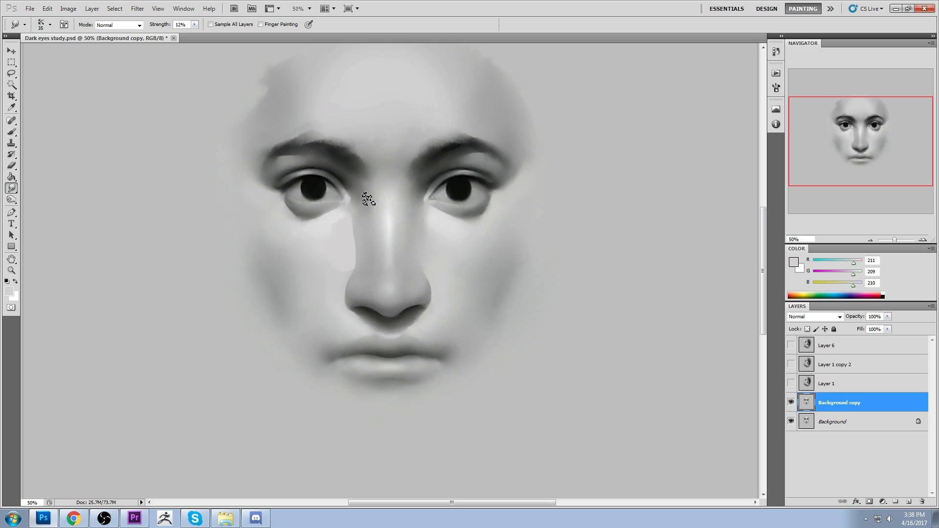
# - Smudge the hard edge of the light cheek patch into the side of the nose, enlarging the brush between strokes
pyautogui.press('[')
pyautogui.moveTo(356, 218)
pyautogui.mouseDown()
pyautogui.moveTo(354, 269)
pyautogui.moveTo(358, 217)
pyautogui.moveTo(359, 252)
pyautogui.moveTo(354, 217)
pyautogui.moveTo(338, 227)
pyautogui.moveTo(353, 275)
pyautogui.mouseUp()
pyautogui.press(']')
pyautogui.press(']')
pyautogui.moveTo(358, 228)
pyautogui.mouseDown()
pyautogui.moveTo(354, 258)
pyautogui.moveTo(359, 225)
pyautogui.moveTo(350, 229)
pyautogui.moveTo(363, 216)
pyautogui.moveTo(360, 282)
pyautogui.moveTo(358, 216)
pyautogui.moveTo(361, 272)
pyautogui.moveTo(347, 253)
pyautogui.moveTo(354, 213)
pyautogui.moveTo(369, 226)
pyautogui.mouseUp()
# - Switch the Smudge tool to the 250 px textured brush preset
pyautogui.rightClick(366, 137)
pyautogui.click(414, 195)
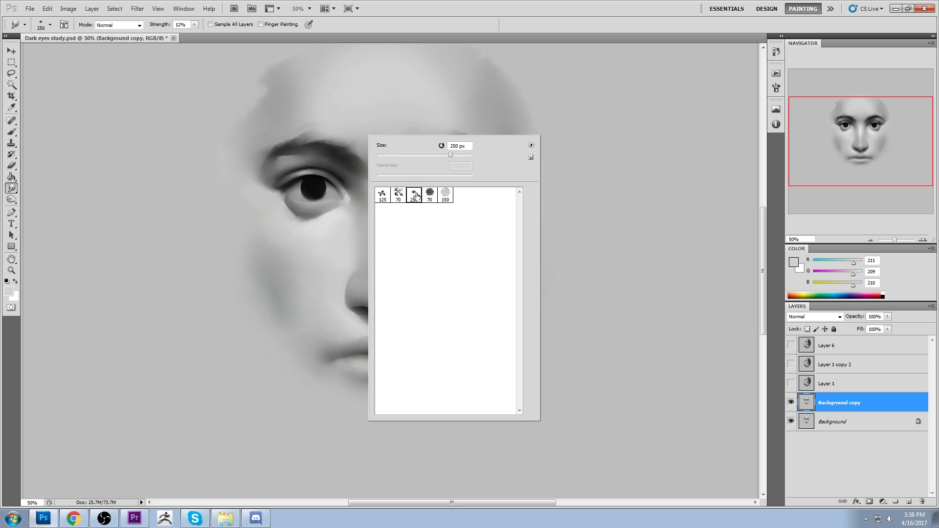
pyautogui.click(620, 168)
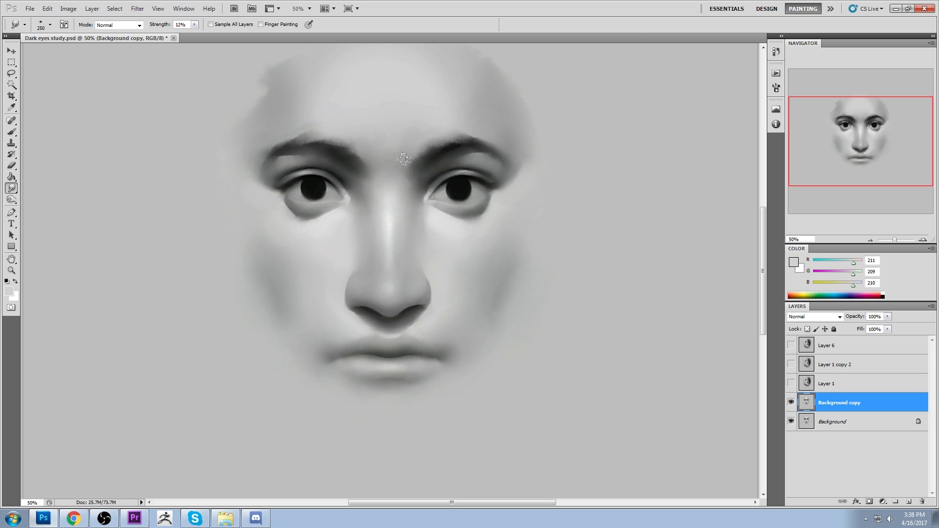
# - Paint a light grey (211, 209, 210) diagonal sample stroke with the 250 px textured painting brush, and undo it
pyautogui.press('b')
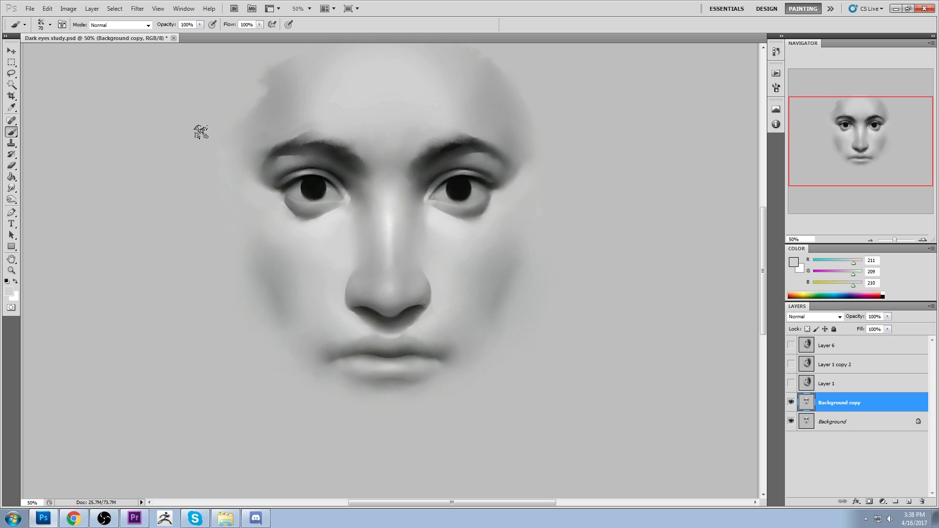
pyautogui.rightClick(389, 132)
pyautogui.click(447, 196)
pyautogui.moveTo(672, 146); pyautogui.dragTo(429, 300)
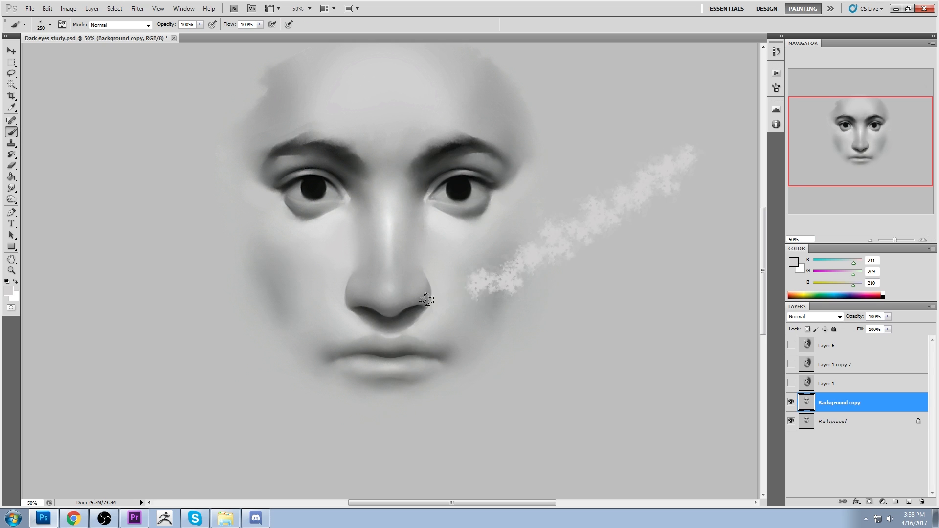
pyautogui.hotkey('ctrl', 'z')
# - Sample near-black (15, 16, 15) from the eye, paint a diagonal stroke across the cheek, and undo it
pyautogui.keyDown('alt'); pyautogui.click(475, 186); pyautogui.keyUp('alt')
pyautogui.moveTo(654, 149); pyautogui.dragTo(420, 284)
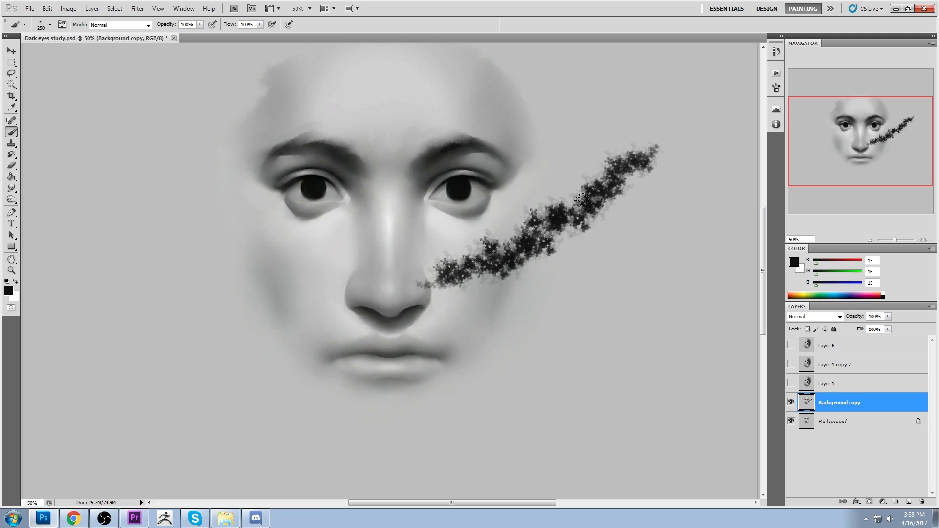
pyautogui.hotkey('ctrl', 'z')
# - Smudge the upper edges of both eyebrows with the textured Smudge brush reduced to 200 px
pyautogui.rightClick(320, 152)
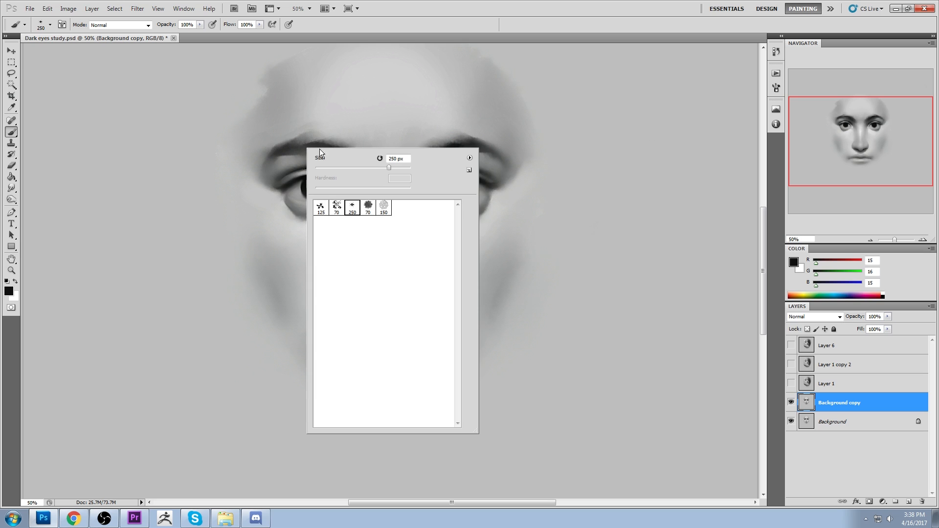
pyautogui.click(16, 190)
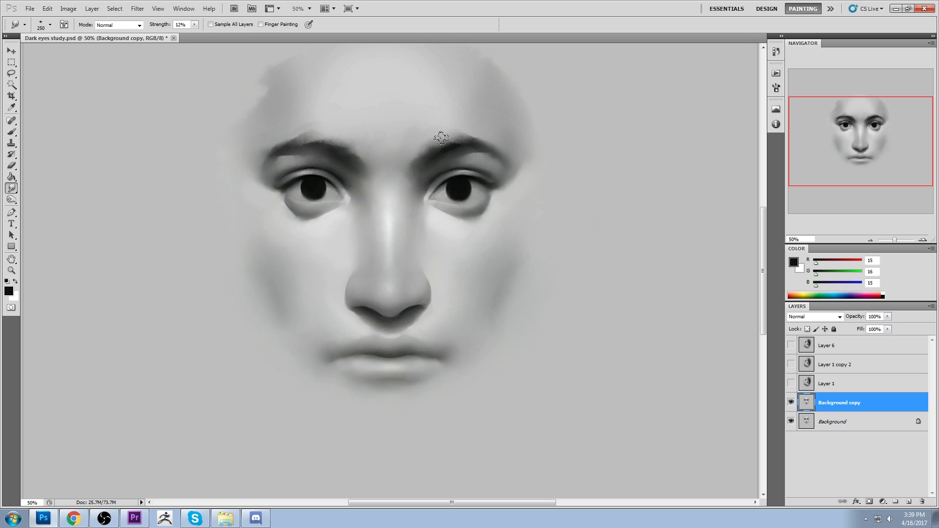
pyautogui.press('[')
pyautogui.moveTo(457, 141)
pyautogui.mouseDown()
pyautogui.moveTo(469, 144)
pyautogui.moveTo(437, 156)
pyautogui.moveTo(500, 145)
pyautogui.mouseUp()
pyautogui.moveTo(360, 144); pyautogui.dragTo(355, 152)
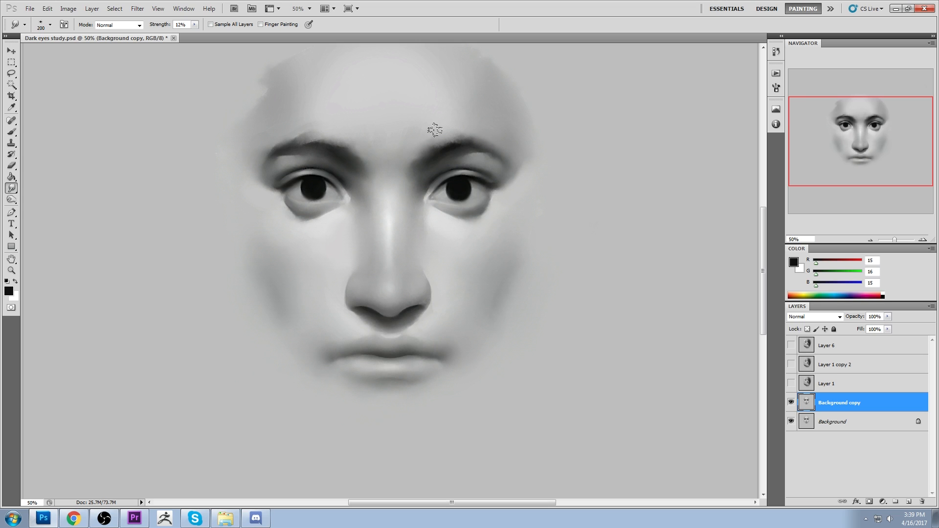
# - Switch the Smudge tool to the rough-edged round 70 px brush preset
pyautogui.rightClick(469, 157)
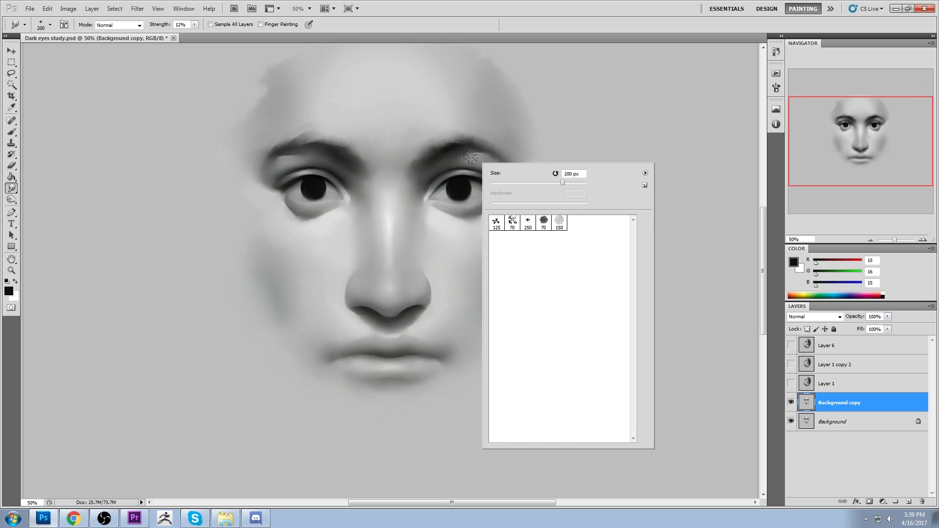
pyautogui.click(544, 222)
pyautogui.click(593, 136)
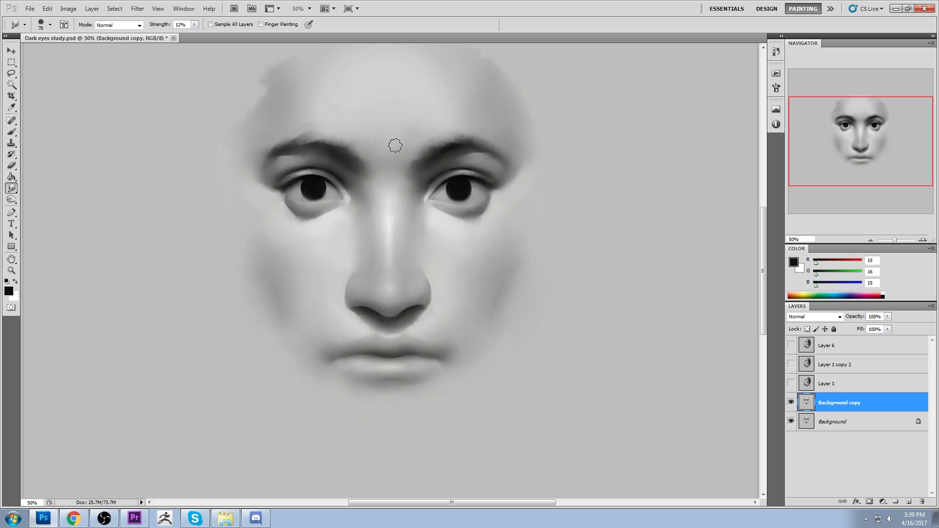
# - Paint a near-black (10, 13, 12) diagonal sample stroke with the rough round 70 px brush, and undo it
pyautogui.press('b')
pyautogui.rightClick(296, 131)
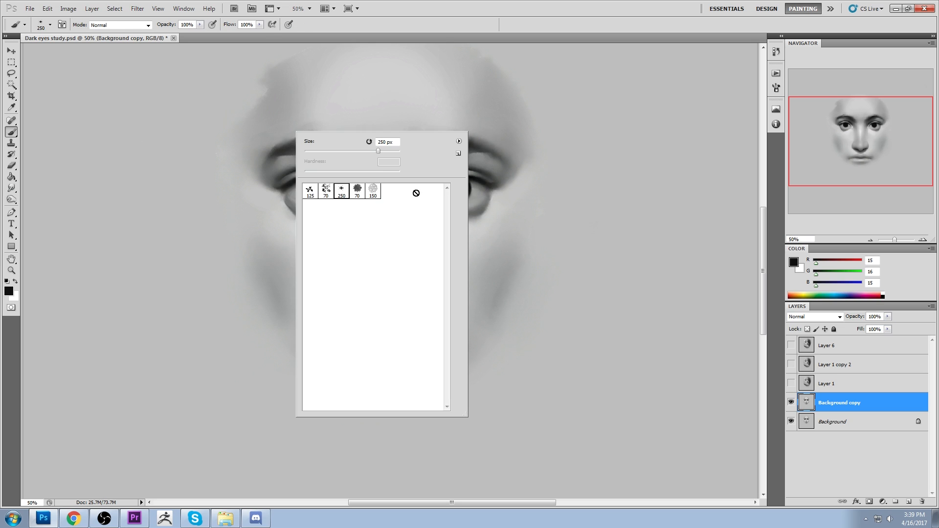
pyautogui.click(362, 196)
pyautogui.click(489, 182)
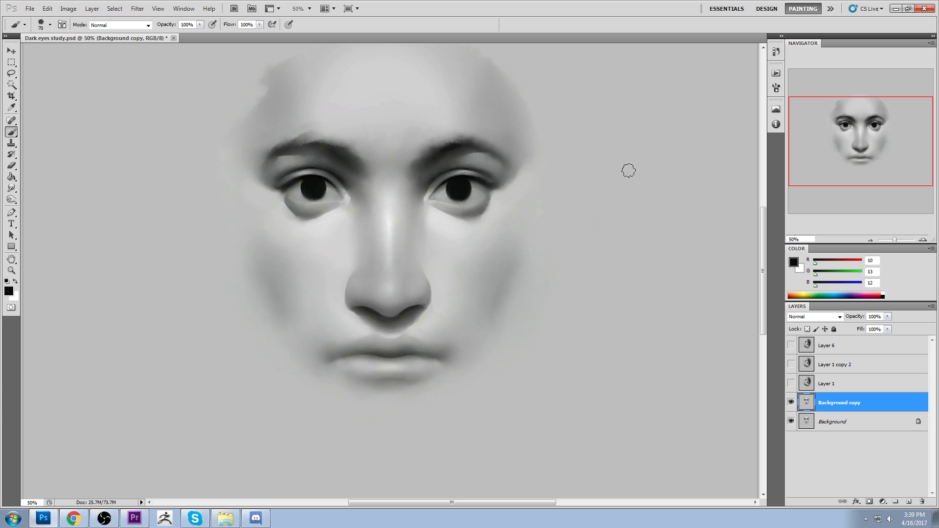
pyautogui.moveTo(629, 171)
pyautogui.mouseDown()
pyautogui.moveTo(496, 256)
pyautogui.moveTo(624, 182)
pyautogui.moveTo(507, 245)
pyautogui.moveTo(589, 194)
pyautogui.moveTo(488, 240)
pyautogui.mouseUp()
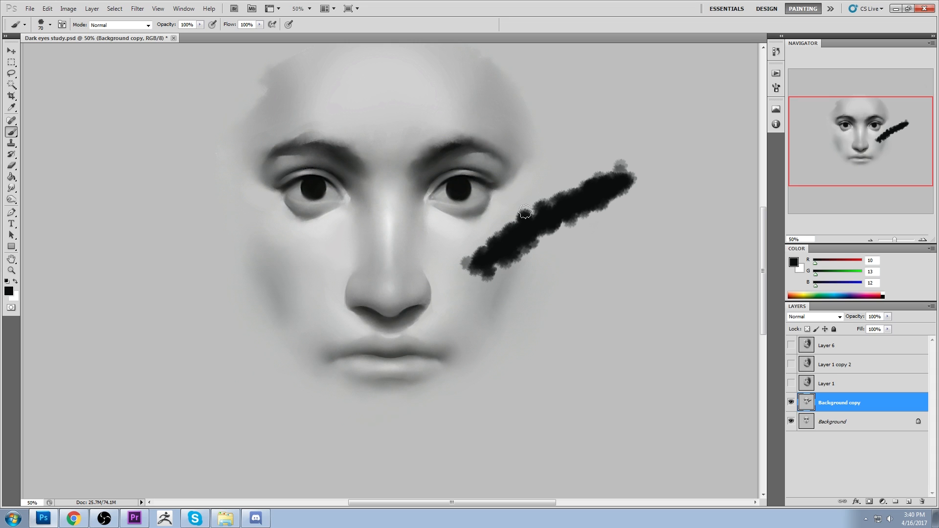
pyautogui.hotkey('ctrl', 'alt', 'z')
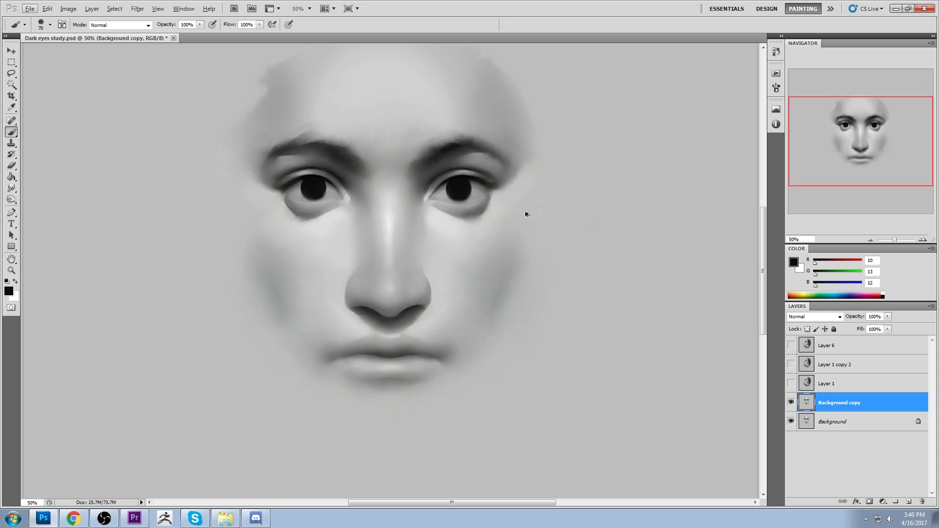
# - Smudge the right-hand eye's lower shadow and brow with the rough round brush reduced to 70 px, and erase over the brow at 43% opacity
pyautogui.click(15, 186)
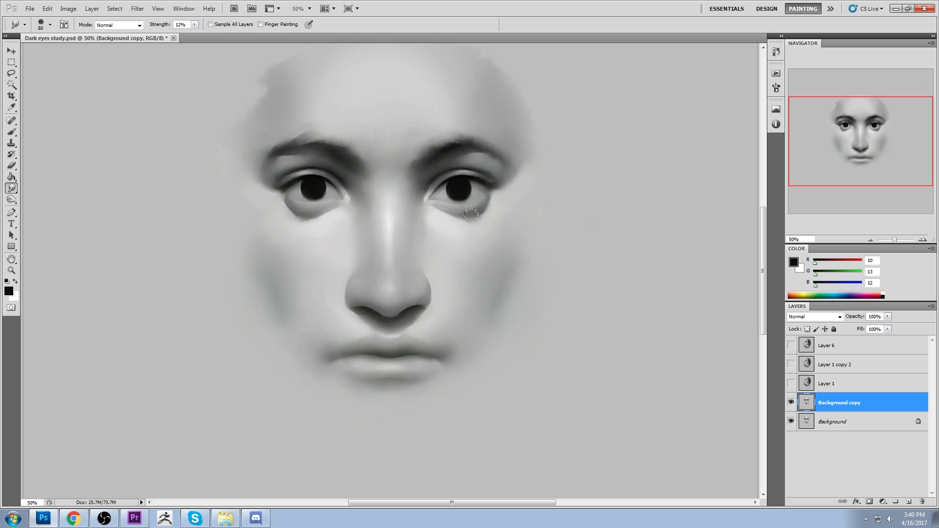
pyautogui.moveTo(473, 215); pyautogui.dragTo(430, 202)
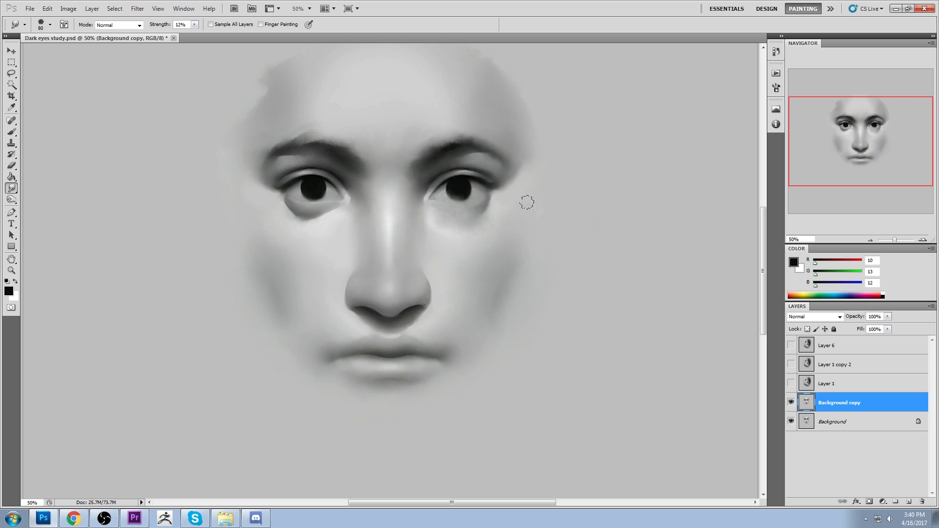
pyautogui.press('[')
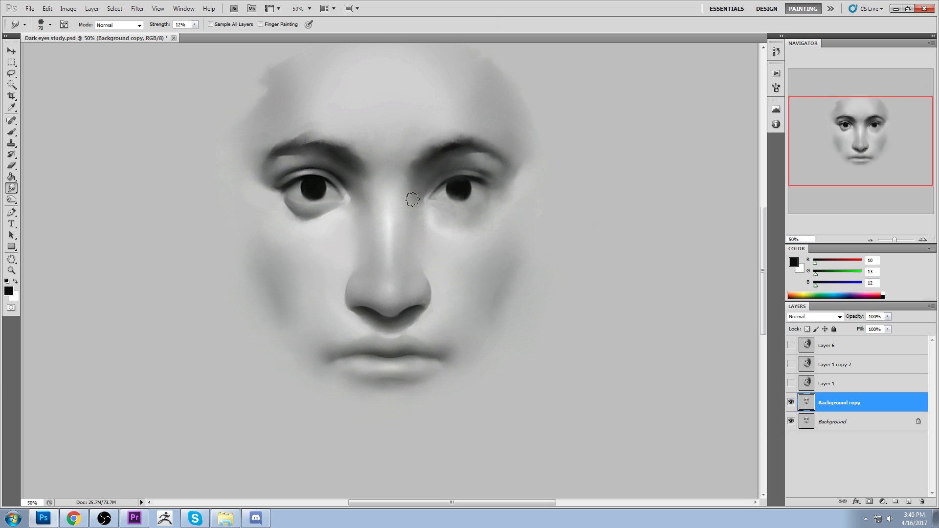
pyautogui.moveTo(457, 147)
pyautogui.mouseDown()
pyautogui.moveTo(470, 133)
pyautogui.moveTo(428, 142)
pyautogui.moveTo(416, 156)
pyautogui.moveTo(447, 156)
pyautogui.moveTo(405, 197)
pyautogui.moveTo(497, 138)
pyautogui.moveTo(458, 141)
pyautogui.moveTo(498, 151)
pyautogui.moveTo(464, 157)
pyautogui.mouseUp()
pyautogui.moveTo(498, 182); pyautogui.dragTo(507, 185)
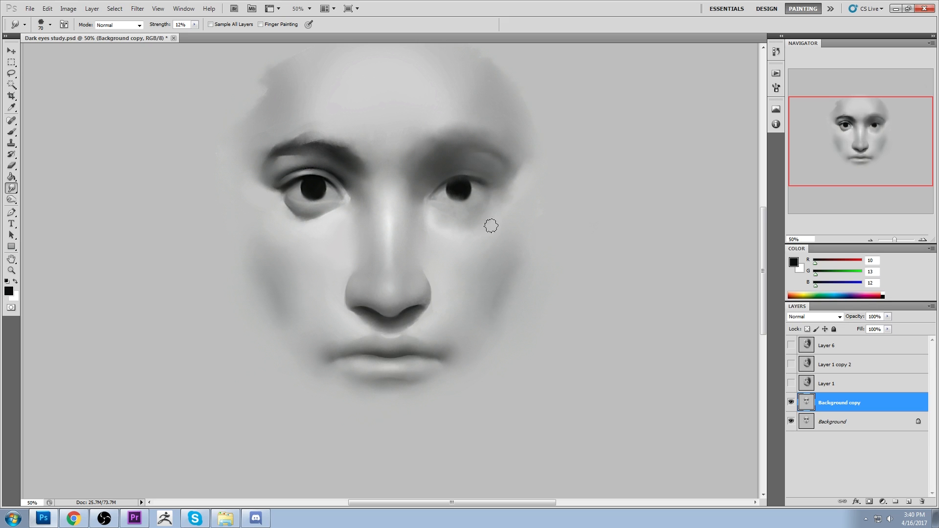
pyautogui.press('e')
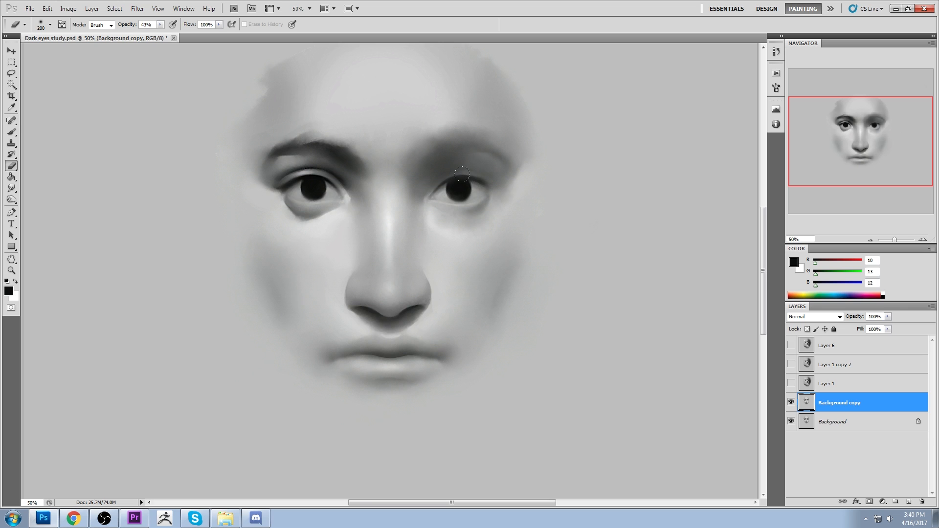
pyautogui.moveTo(452, 137); pyautogui.dragTo(415, 148)
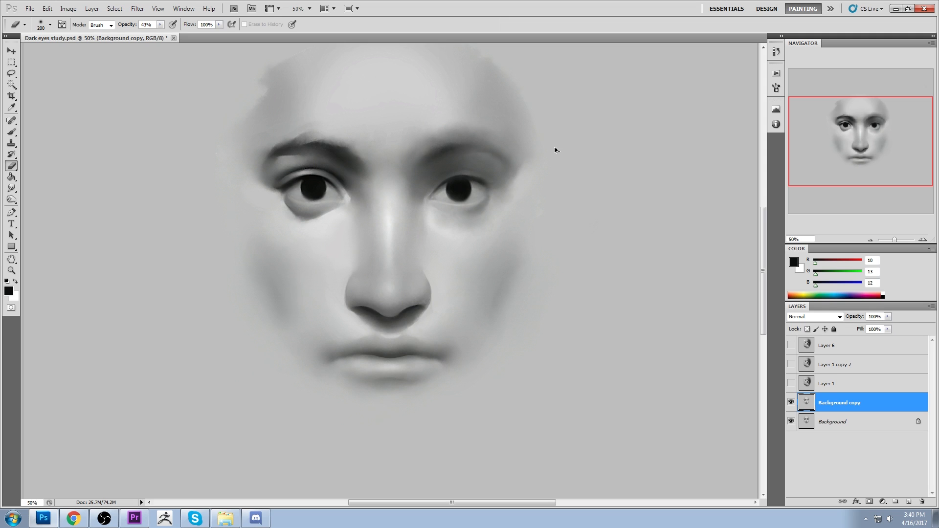
# - Step back through the history to the state before the right-hand eye and brow were smudged and erased
pyautogui.click(776, 51)
pyautogui.click(705, 139)
pyautogui.click(711, 130)
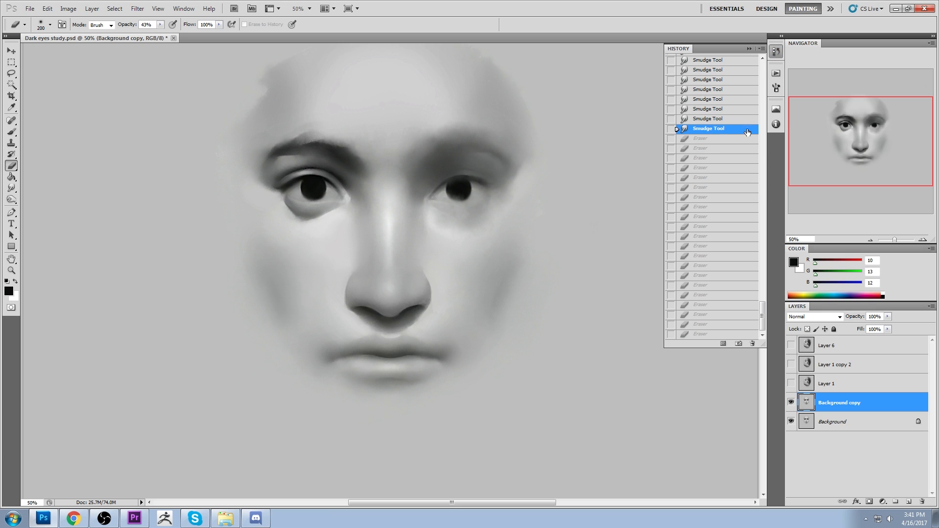
pyautogui.click(717, 72)
pyautogui.moveTo(762, 317); pyautogui.dragTo(762, 289)
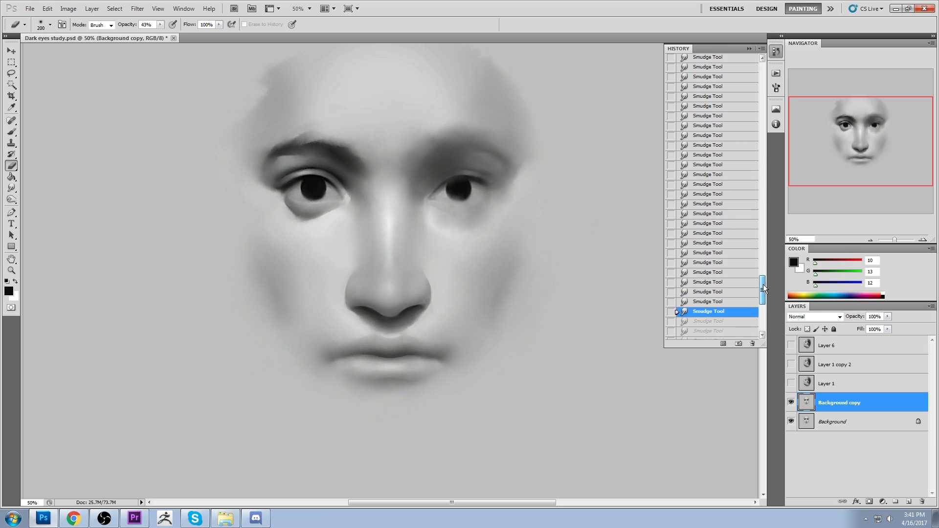
pyautogui.click(708, 227)
pyautogui.click(707, 176)
pyautogui.click(709, 76)
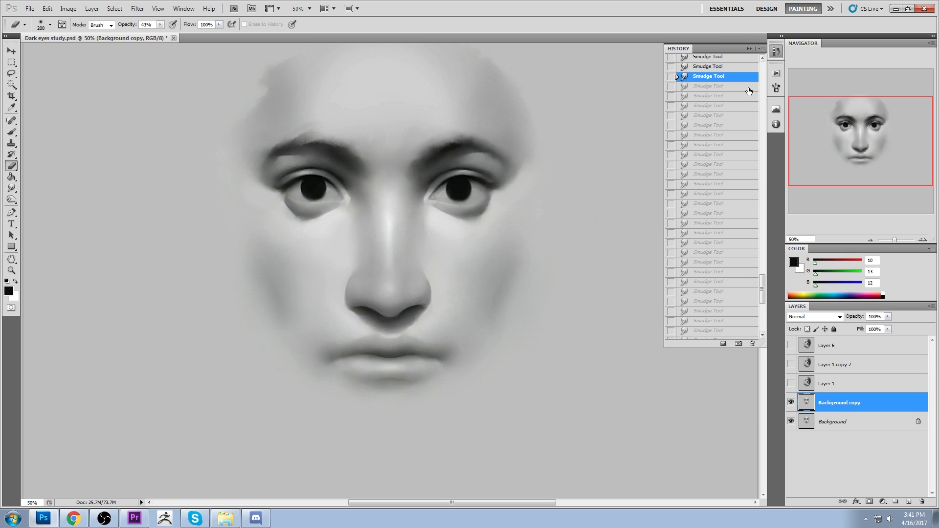
pyautogui.click(749, 48)
# - Soften the inner end of the right-hand eyebrow with the rough round 70 px Smudge brush
pyautogui.press('b')
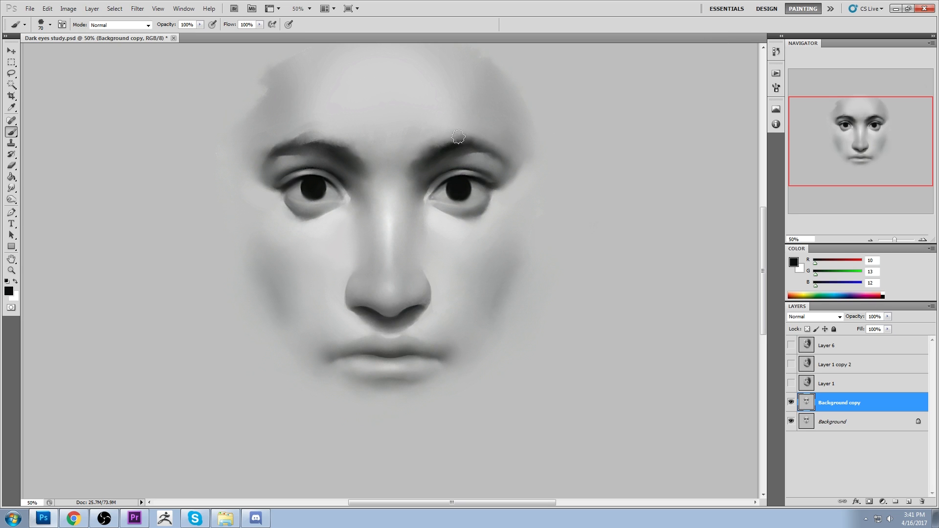
pyautogui.moveTo(465, 130); pyautogui.dragTo(411, 168)
pyautogui.hotkey('ctrl', 'z')
pyautogui.press('r')
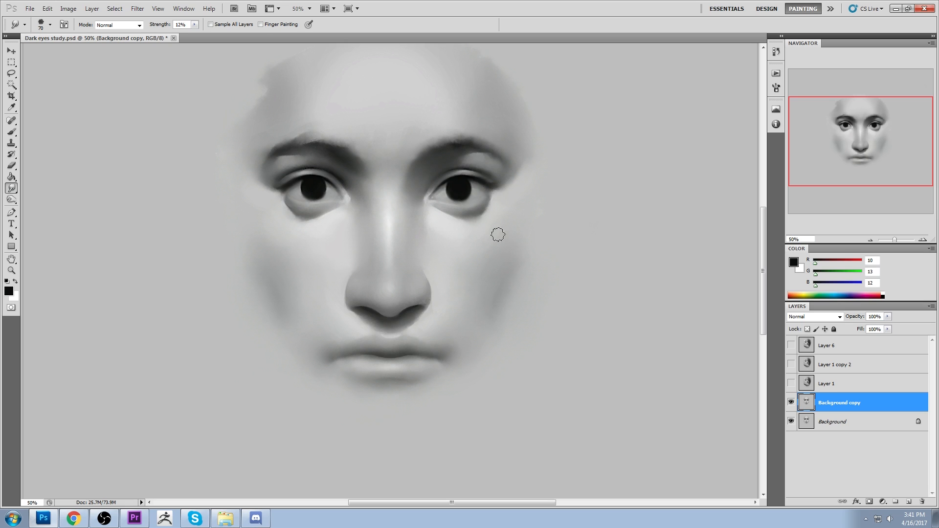
# - Paint near-black sample patches beside the face with the speckled round 150 px brush preset, and undo them
pyautogui.press('b')
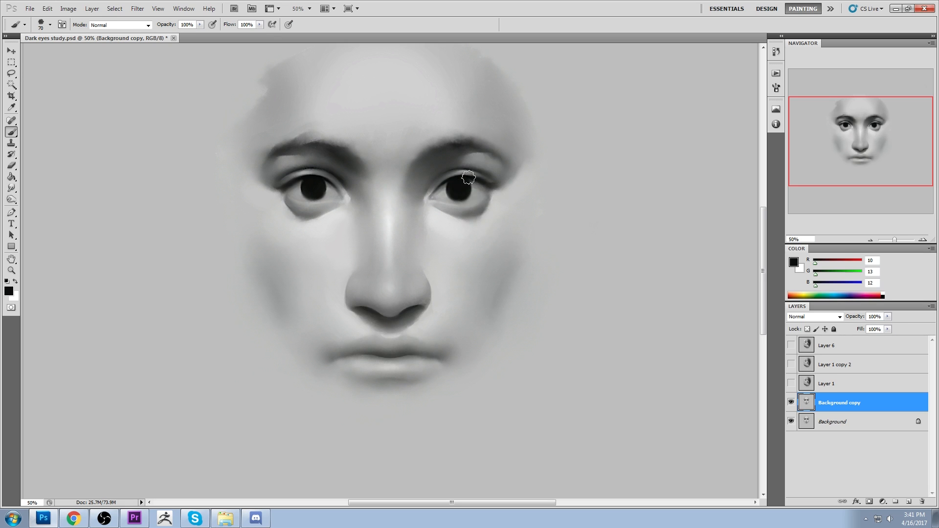
pyautogui.rightClick(471, 177)
pyautogui.click(550, 236)
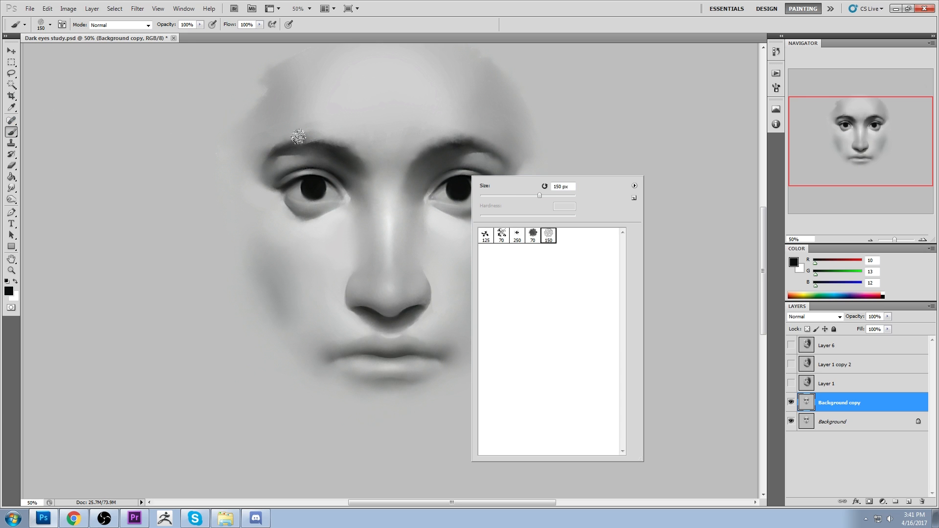
pyautogui.click(205, 171)
pyautogui.moveTo(205, 171)
pyautogui.mouseDown()
pyautogui.moveTo(166, 273)
pyautogui.moveTo(181, 323)
pyautogui.moveTo(229, 358)
pyautogui.mouseUp()
pyautogui.moveTo(136, 220)
pyautogui.mouseDown()
pyautogui.moveTo(142, 252)
pyautogui.moveTo(186, 325)
pyautogui.mouseUp()
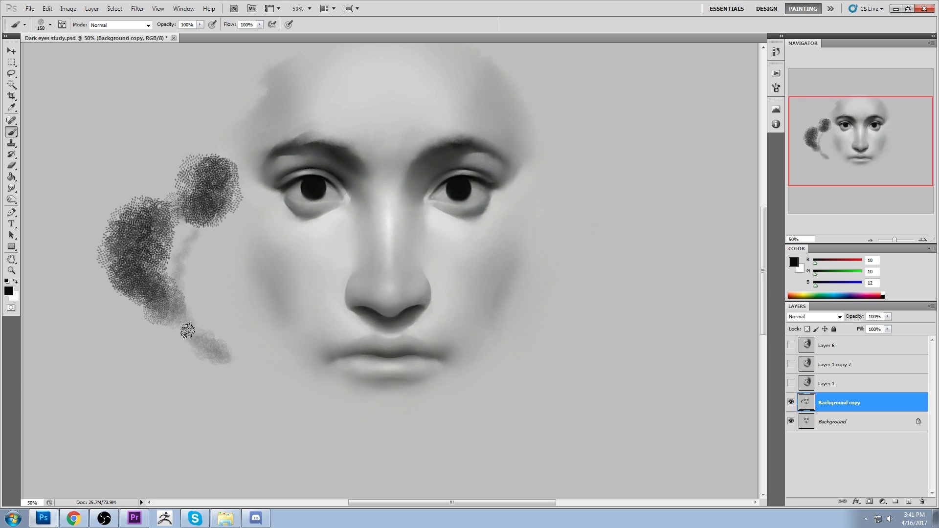
pyautogui.hotkey('ctrl', 'alt', 'z')
pyautogui.hotkey('ctrl', 'alt', 'z')
pyautogui.hotkey('ctrl', 'alt', 'z')
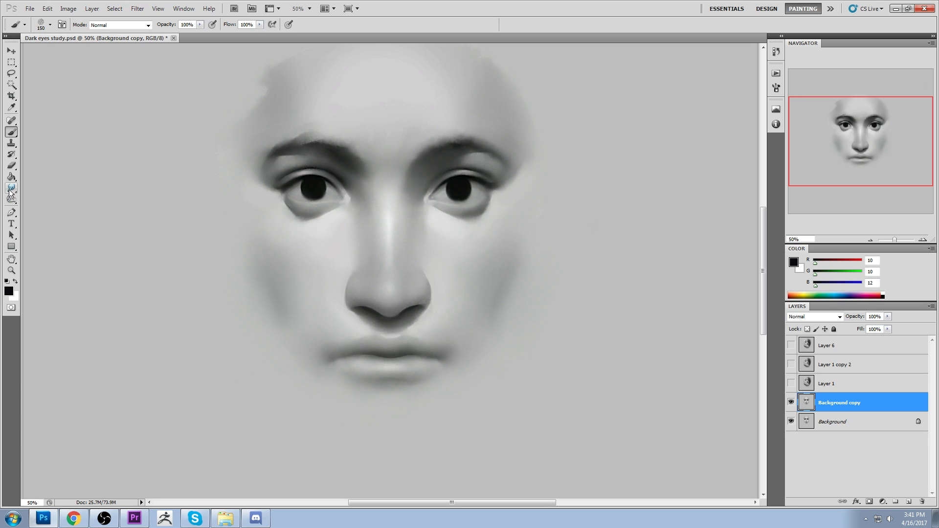
# - Smudge the upper edge and outer part of the right-hand eyebrow into the forehead at 70 px and 12% strength
pyautogui.click(12, 190)
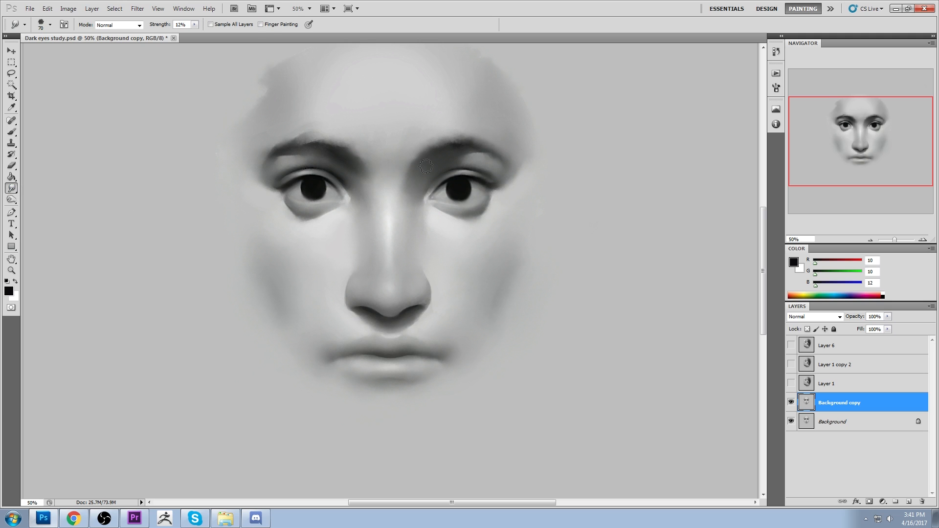
pyautogui.moveTo(468, 130)
pyautogui.mouseDown()
pyautogui.moveTo(428, 135)
pyautogui.moveTo(498, 120)
pyautogui.moveTo(476, 136)
pyautogui.moveTo(491, 138)
pyautogui.moveTo(467, 130)
pyautogui.moveTo(492, 141)
pyautogui.mouseUp()
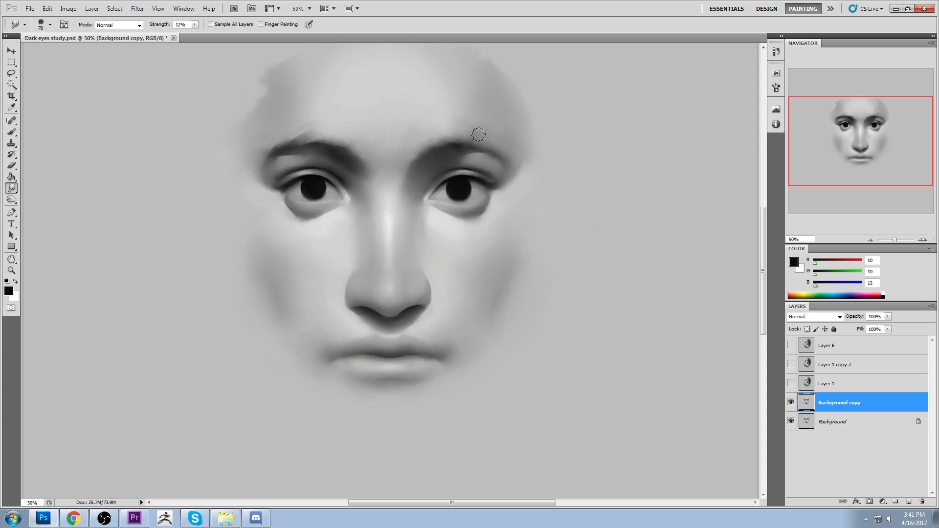
pyautogui.press('z')
pyautogui.click(494, 148)
pyautogui.click(494, 148)
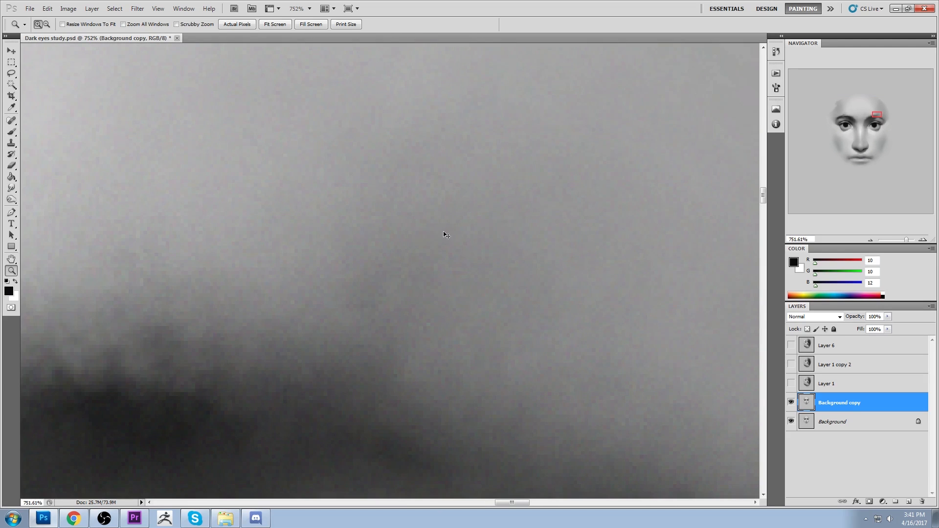
pyautogui.hotkey('ctrl', '0')
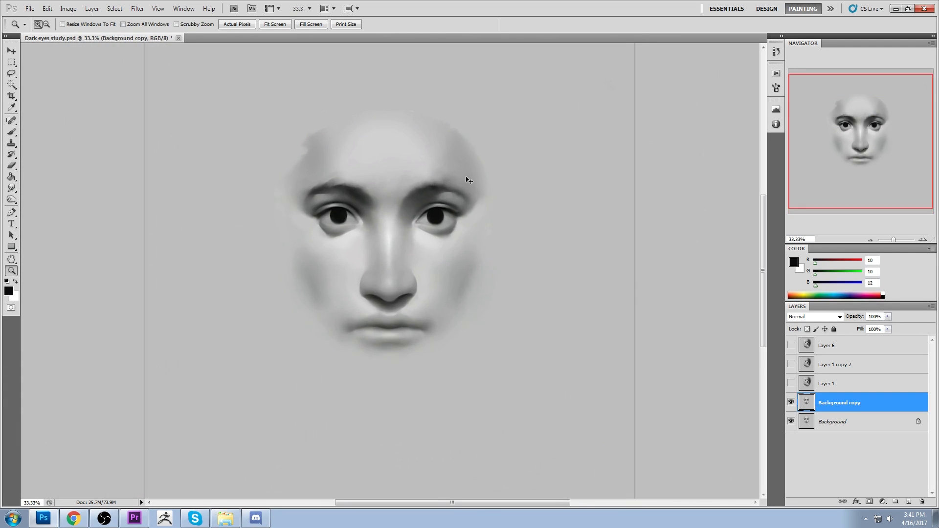
pyautogui.click(466, 181)
pyautogui.click(12, 188)
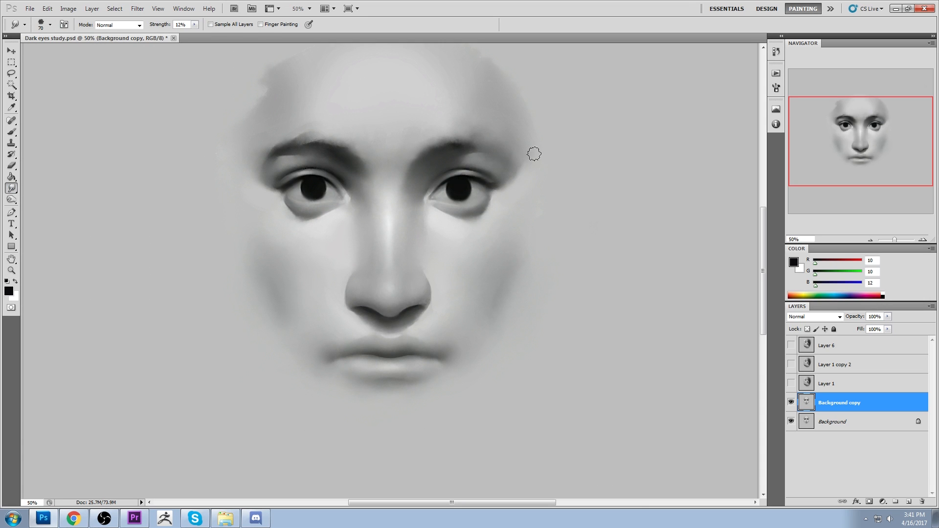
pyautogui.hotkey('ctrl', '+')
pyautogui.hotkey('ctrl', '+')
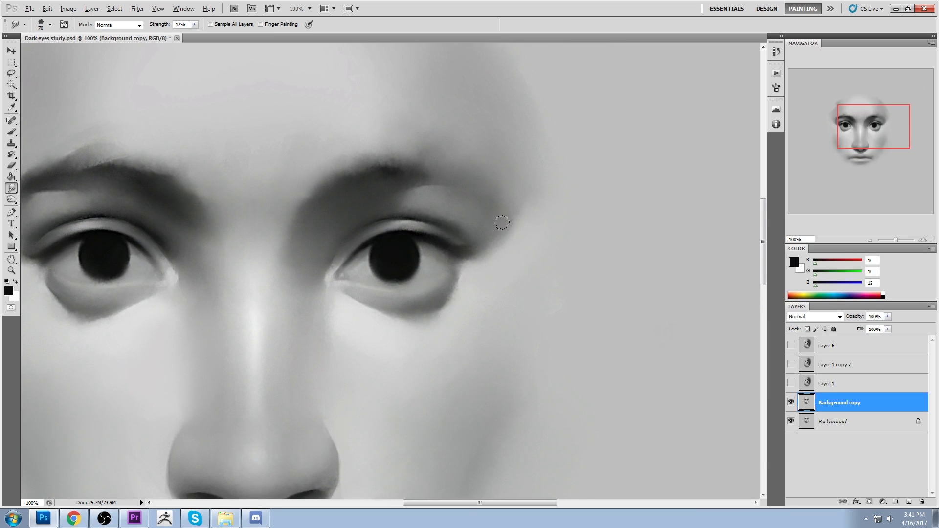
pyautogui.press('alt')
pyautogui.scroll(-3, 488, 219)
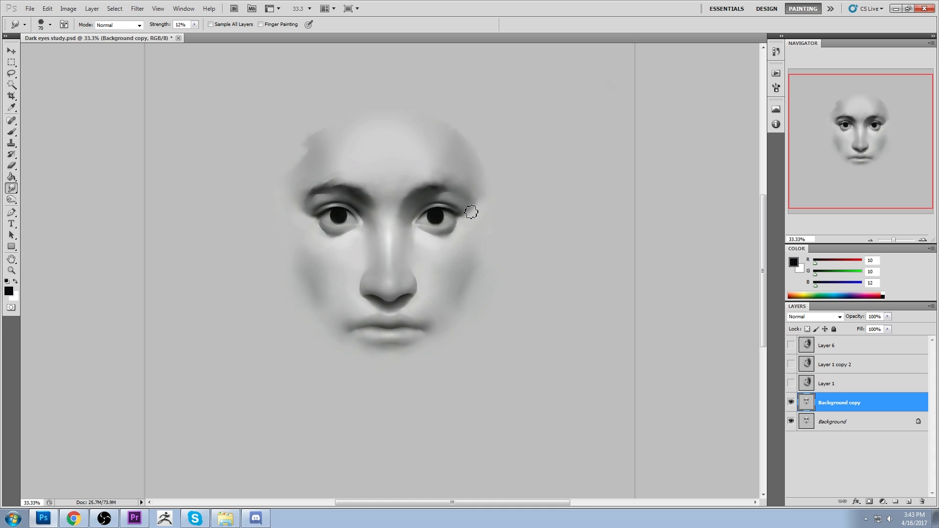
# - Review the brush presets available for the Smudge tool without changing the current one
pyautogui.rightClick(390, 187)
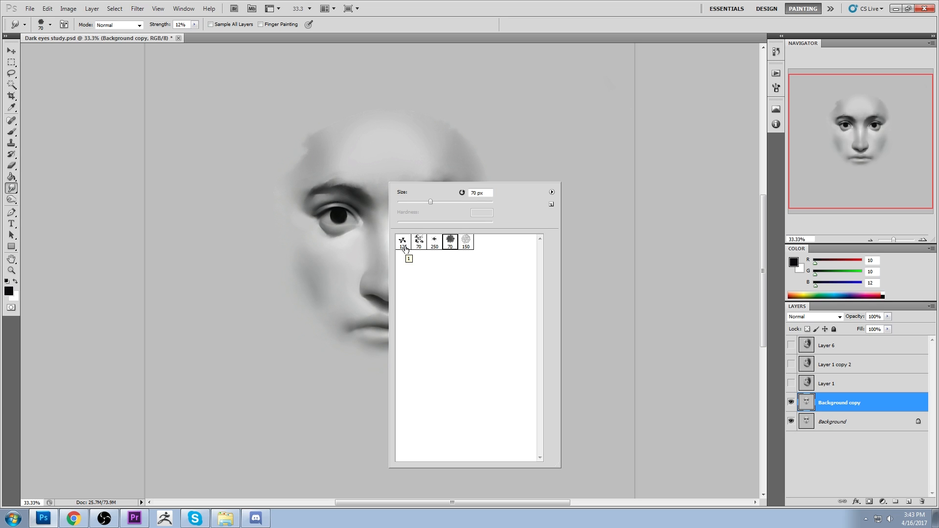
pyautogui.click(673, 200)
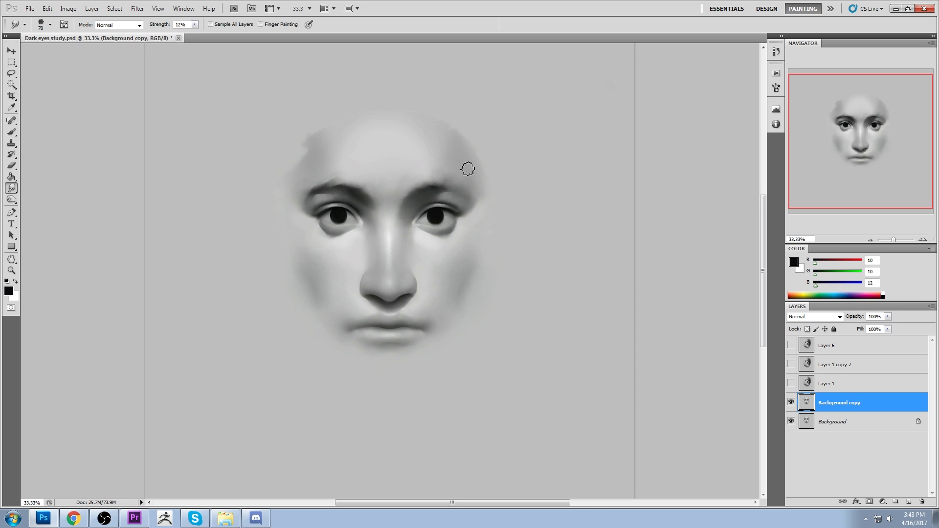
# - Set the spacing of the Smudge tool's rough round 70 px brush tip to 75%
pyautogui.click(776, 52)
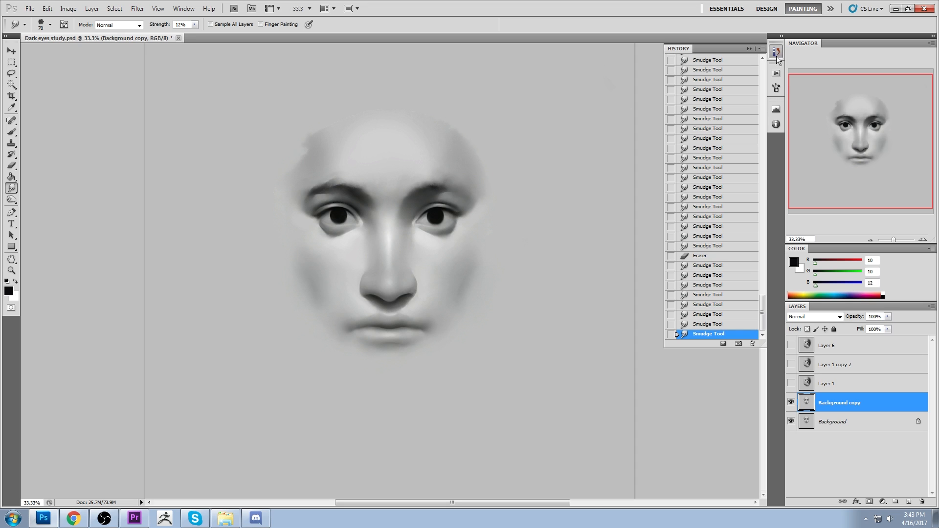
pyautogui.click(776, 87)
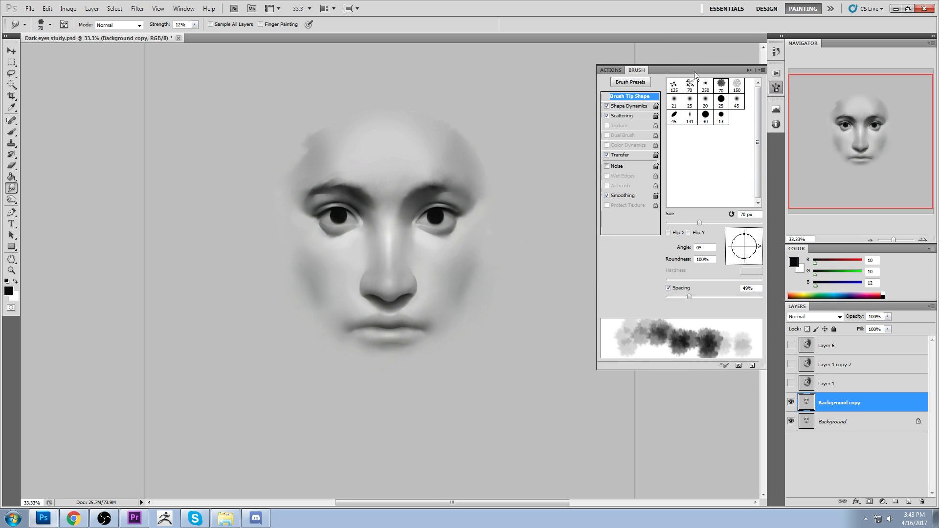
pyautogui.moveTo(689, 297); pyautogui.dragTo(703, 298)
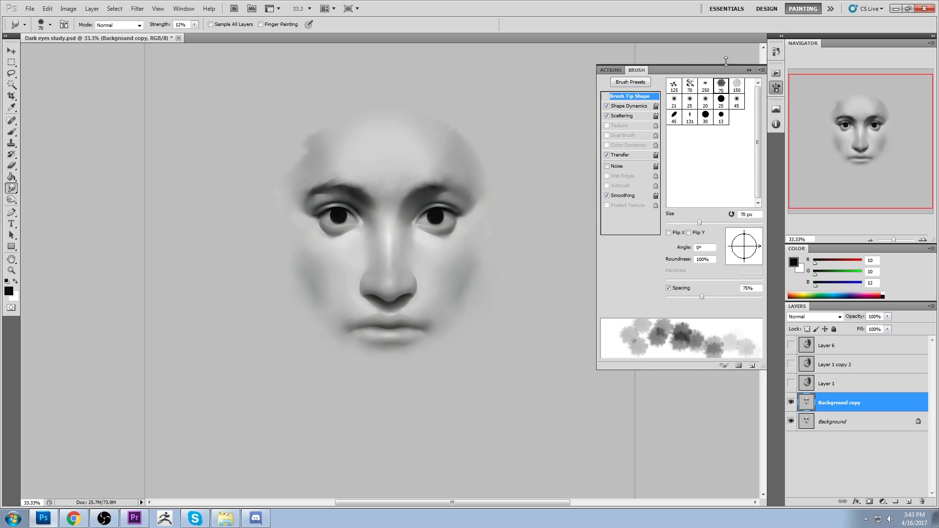
pyautogui.click(749, 70)
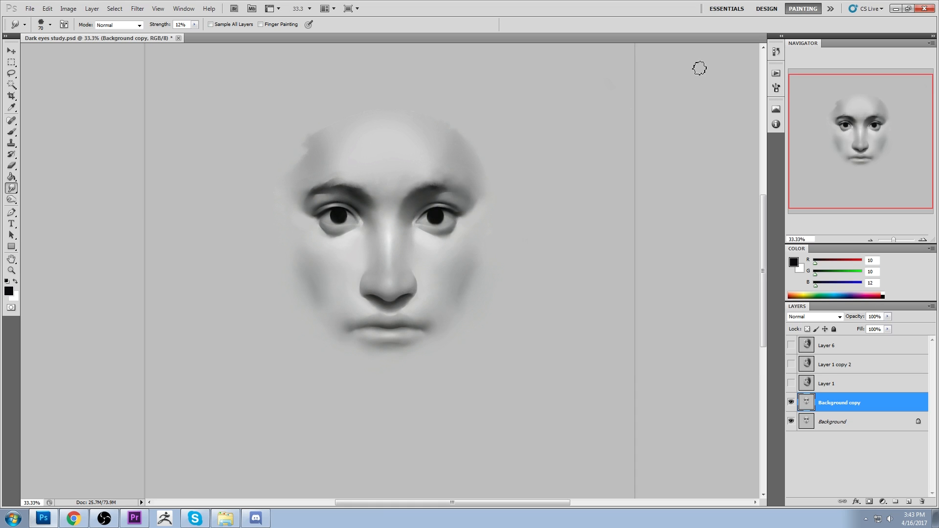